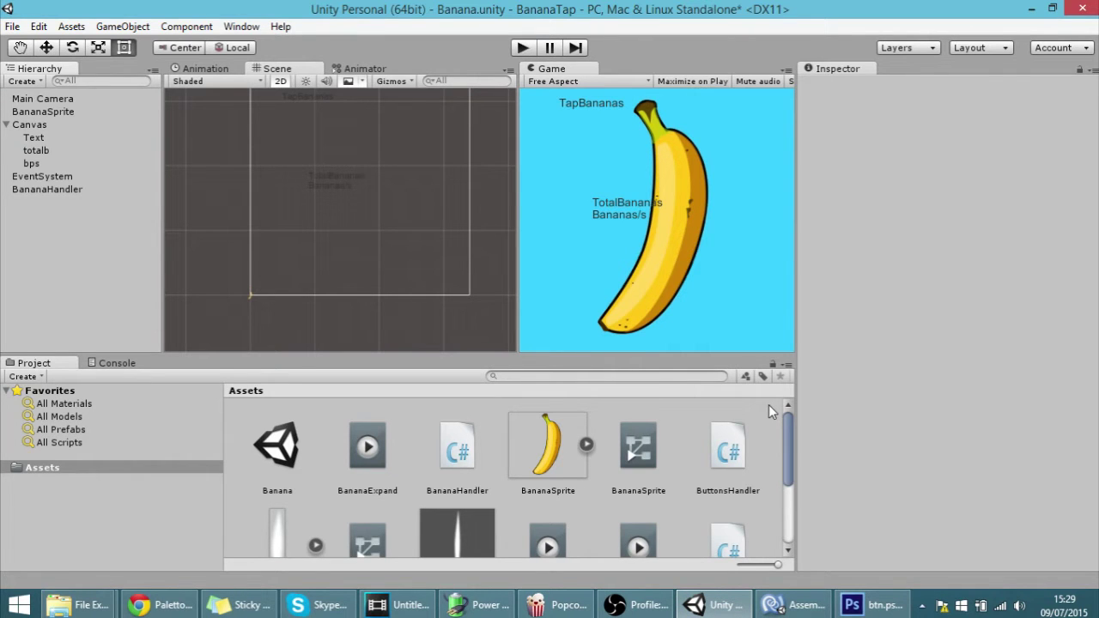
Add a UI Button to the Canvas and move it to about X -50, Y -69, below the banana counter texts.
click(29, 125)
right_click(28, 125)
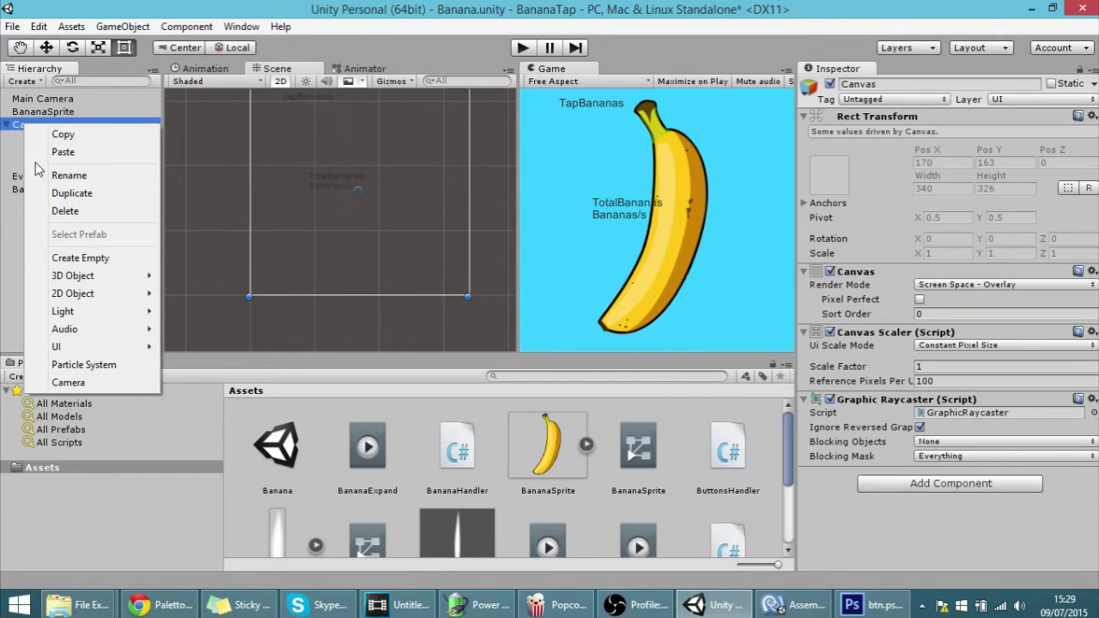
mouse_move(83, 346)
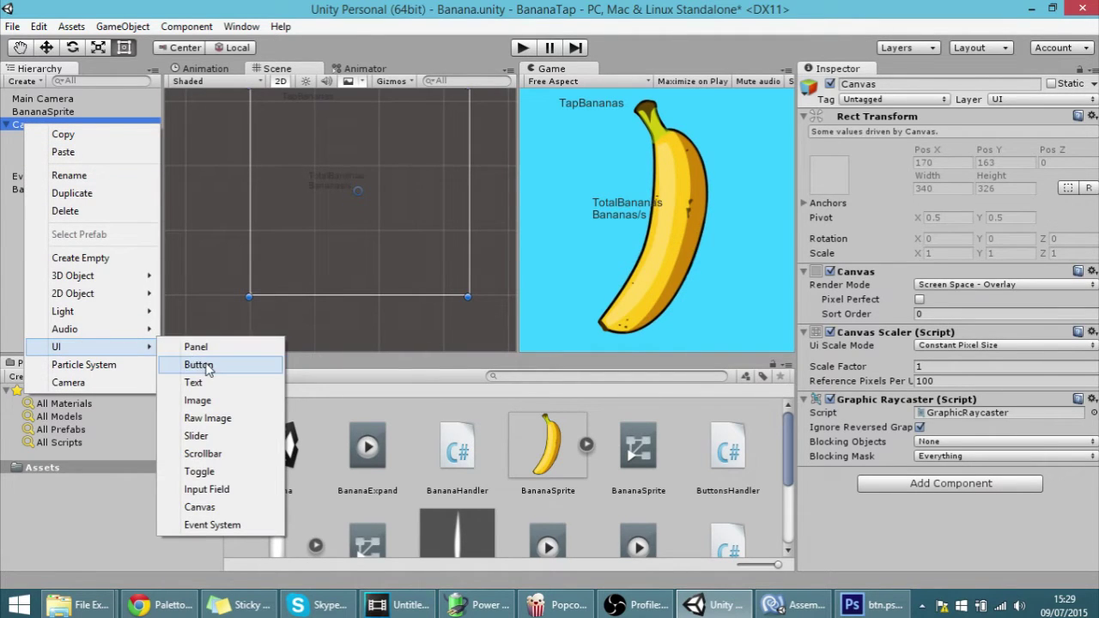
click(200, 365)
drag(322, 198, 289, 243)
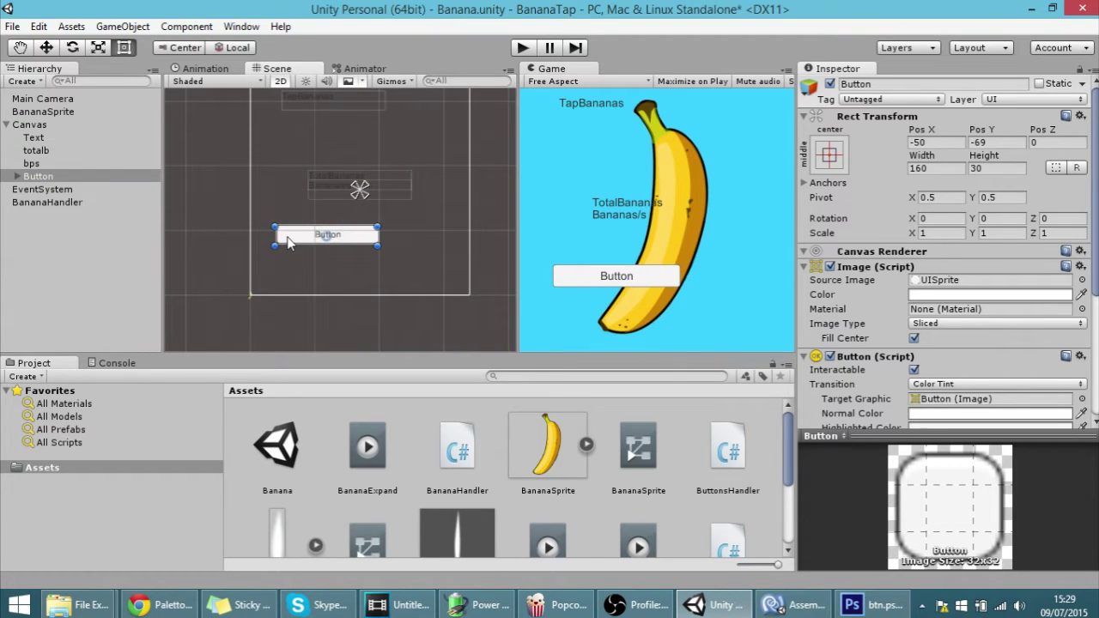
Add an On Click event entry to the new button and assign the BananaHandler object to it.
scroll(917, 290, down, 3)
scroll(916, 289, up, 3)
scroll(917, 289, down, 1)
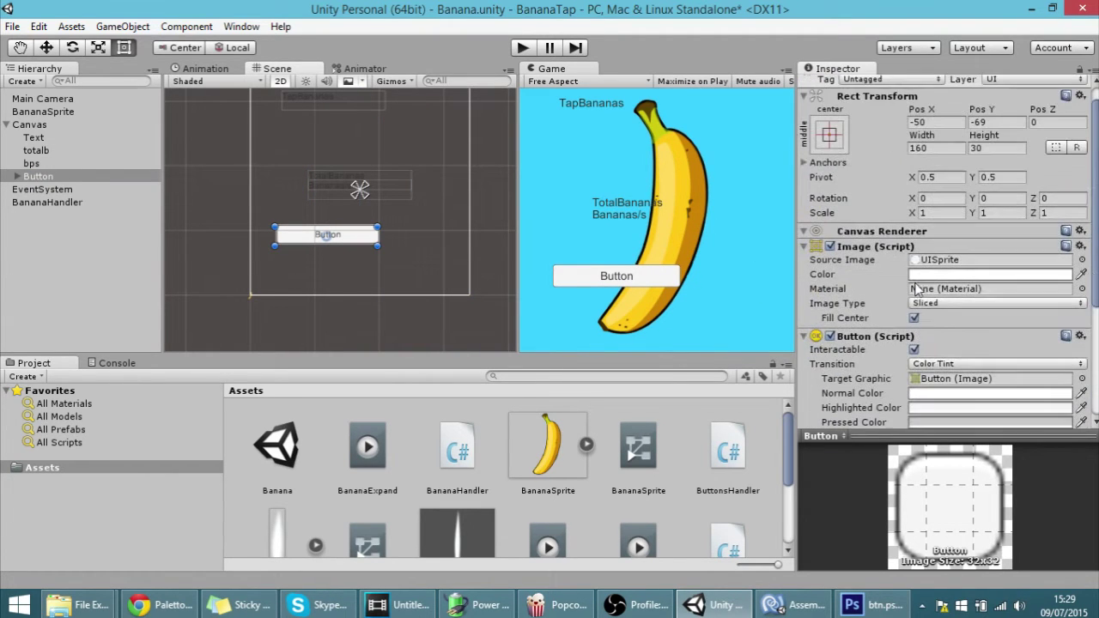
scroll(923, 287, down, 2)
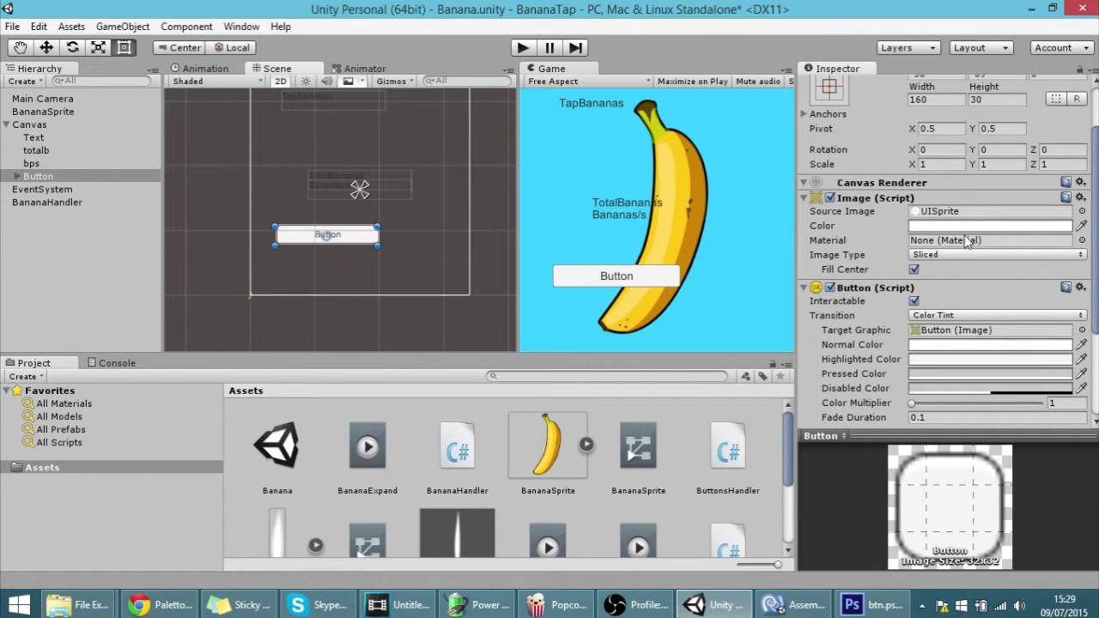
scroll(973, 310, down, 2)
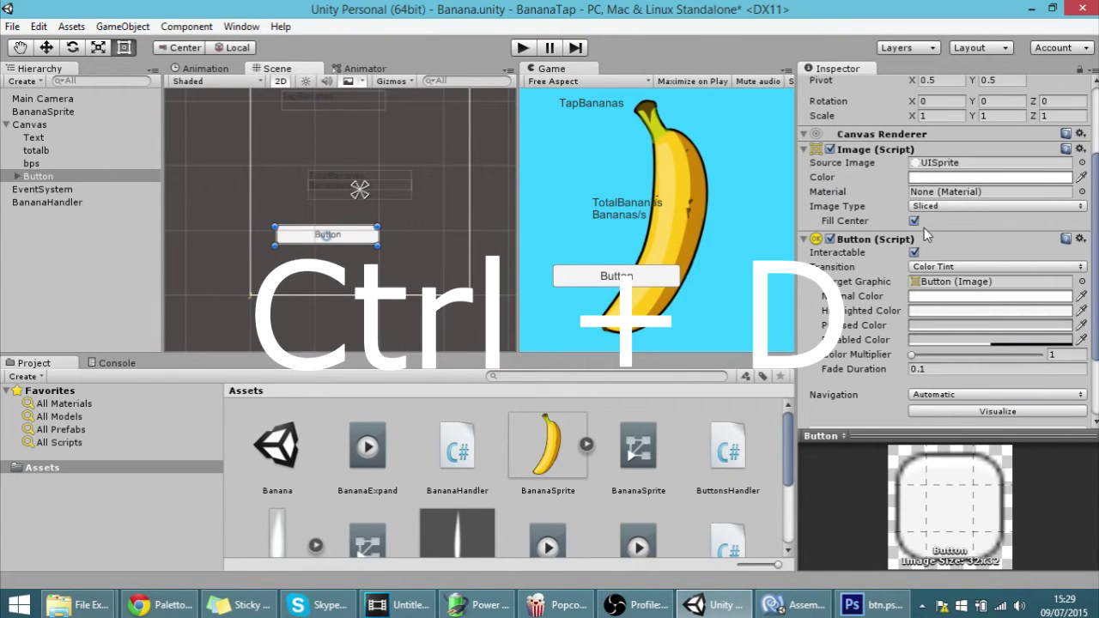
scroll(944, 287, down, 2)
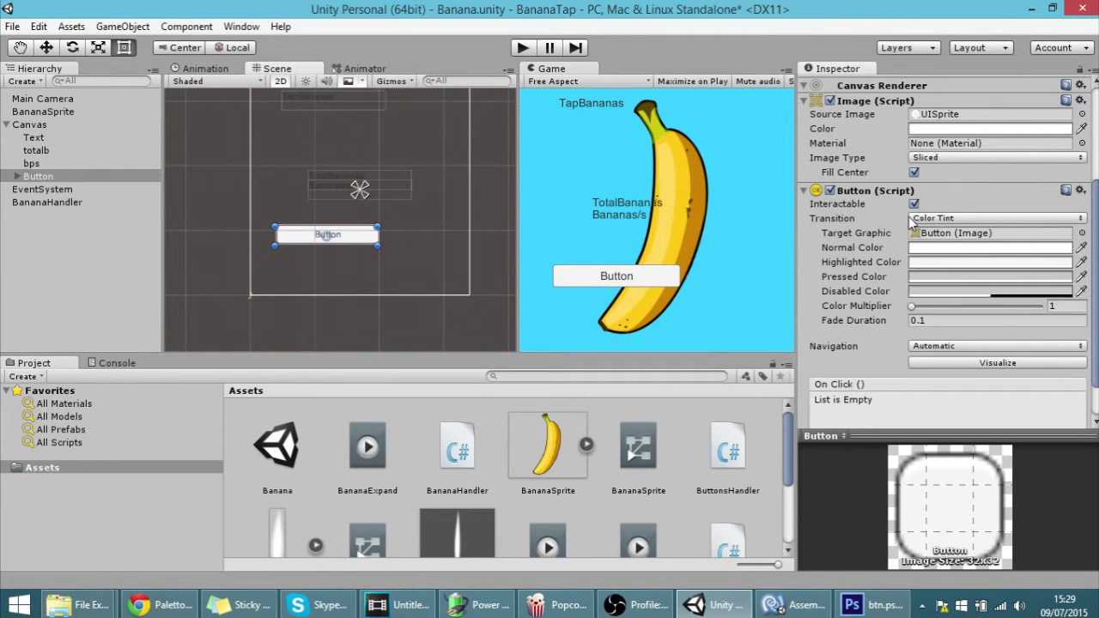
scroll(963, 331, down, 2)
scroll(963, 330, up, 2)
scroll(927, 336, down, 2)
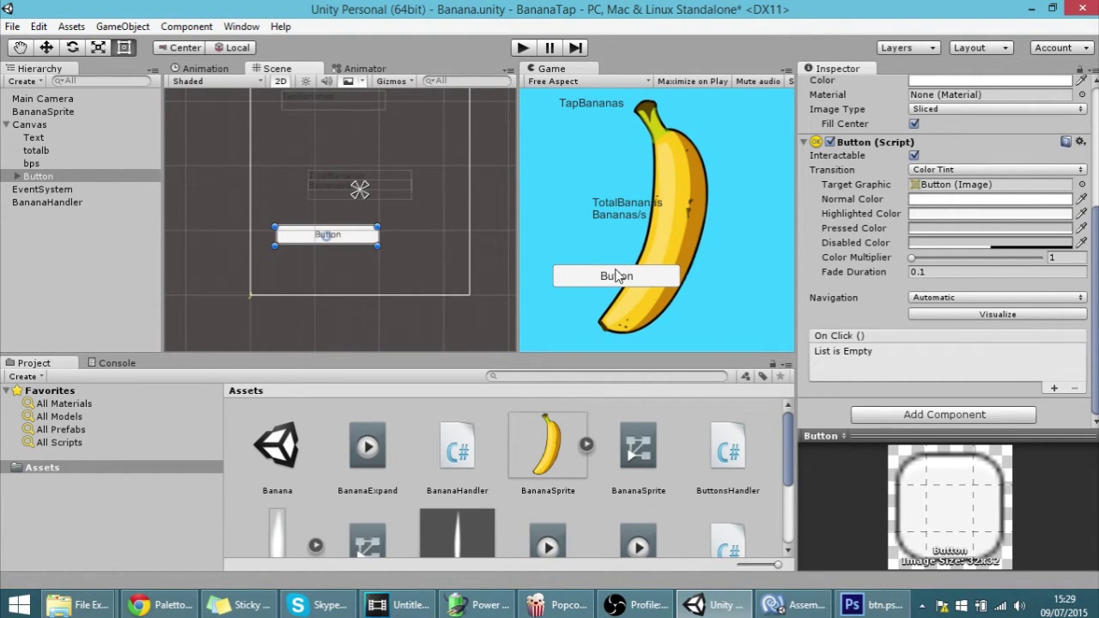
click(1054, 388)
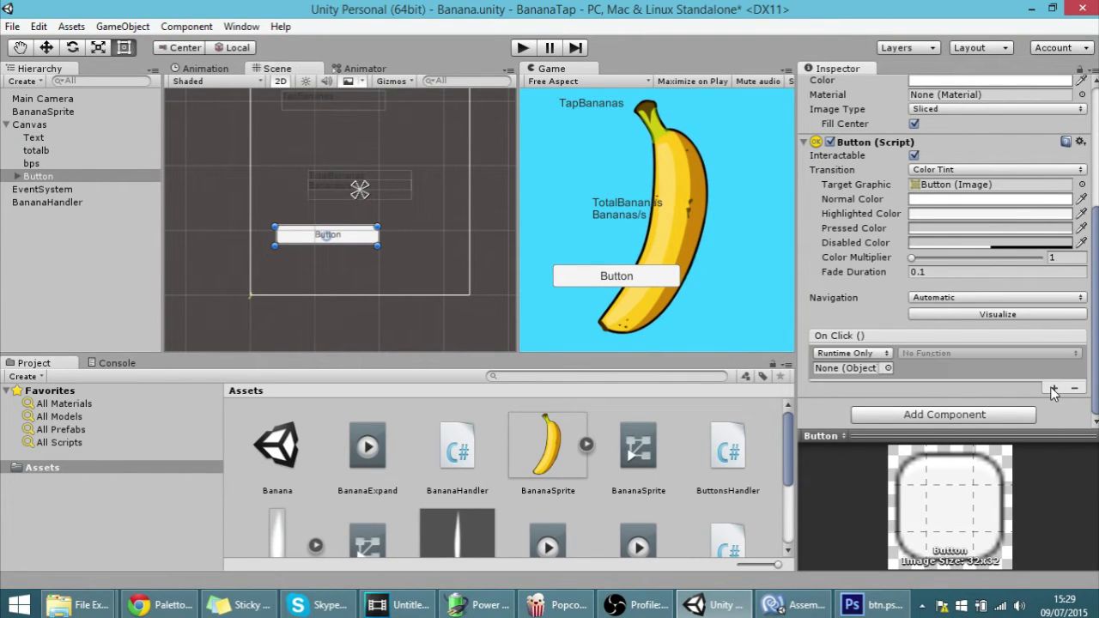
click(888, 368)
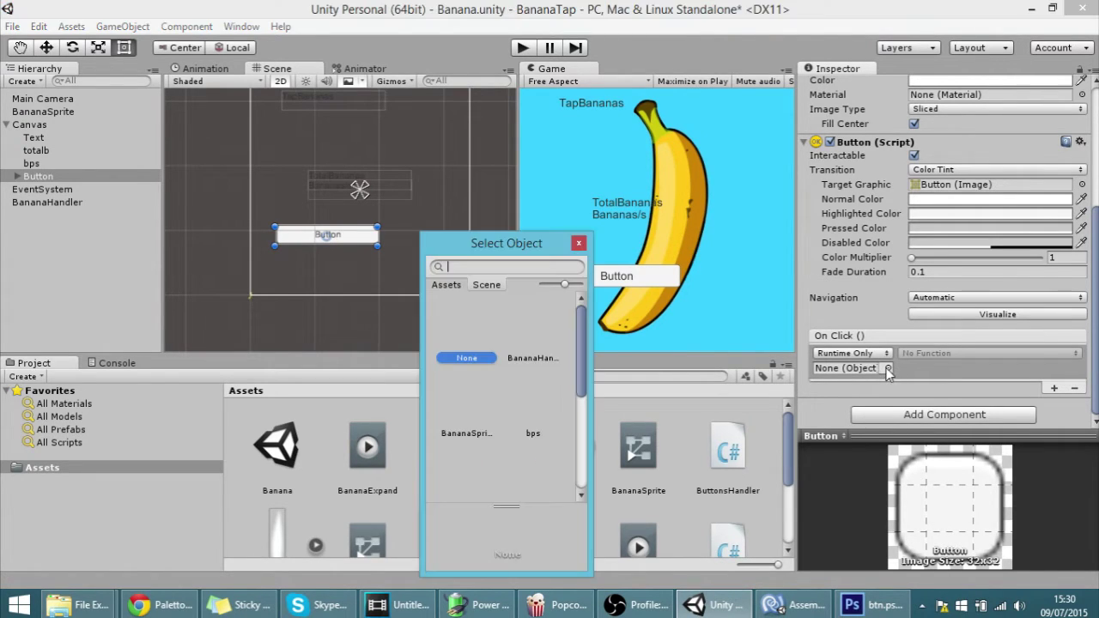
click(531, 357)
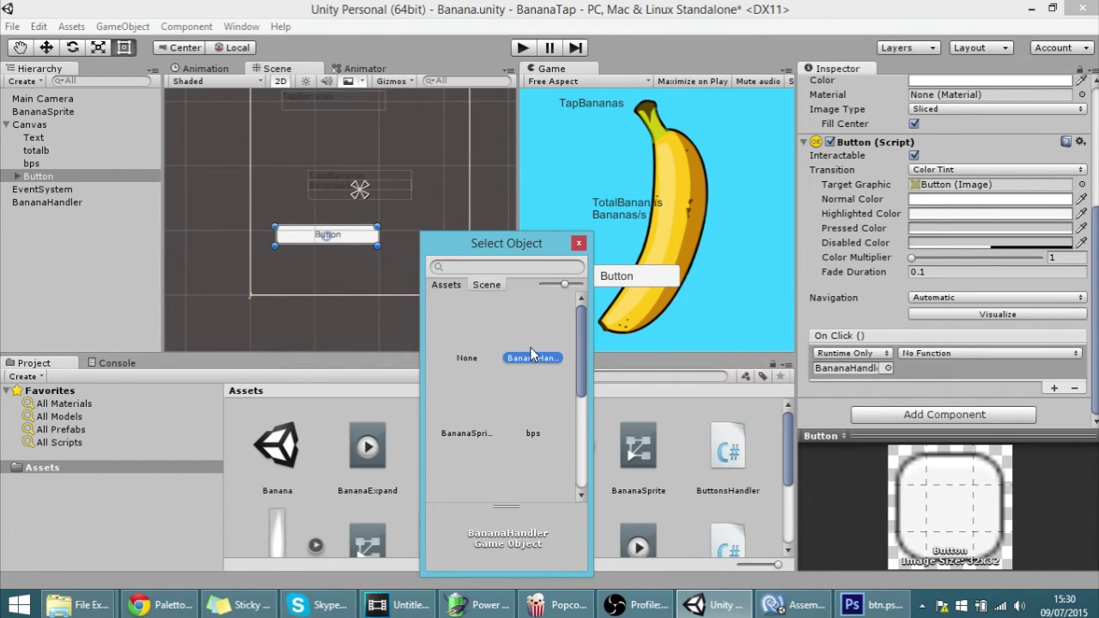
click(578, 243)
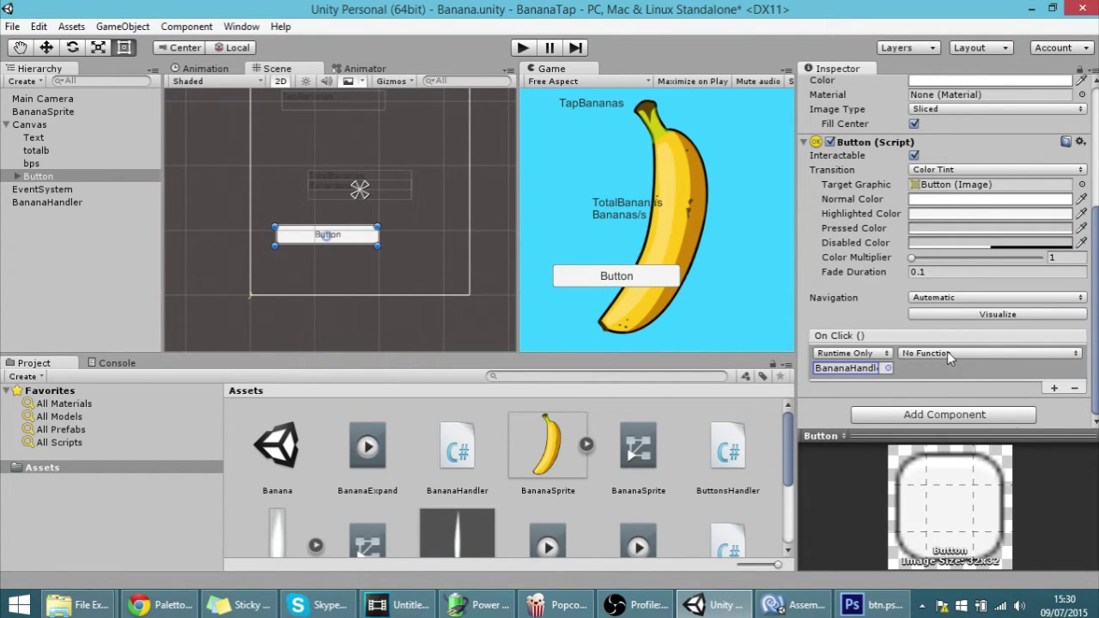
Look through the functions available for the button's On Click event without choosing one.
click(951, 354)
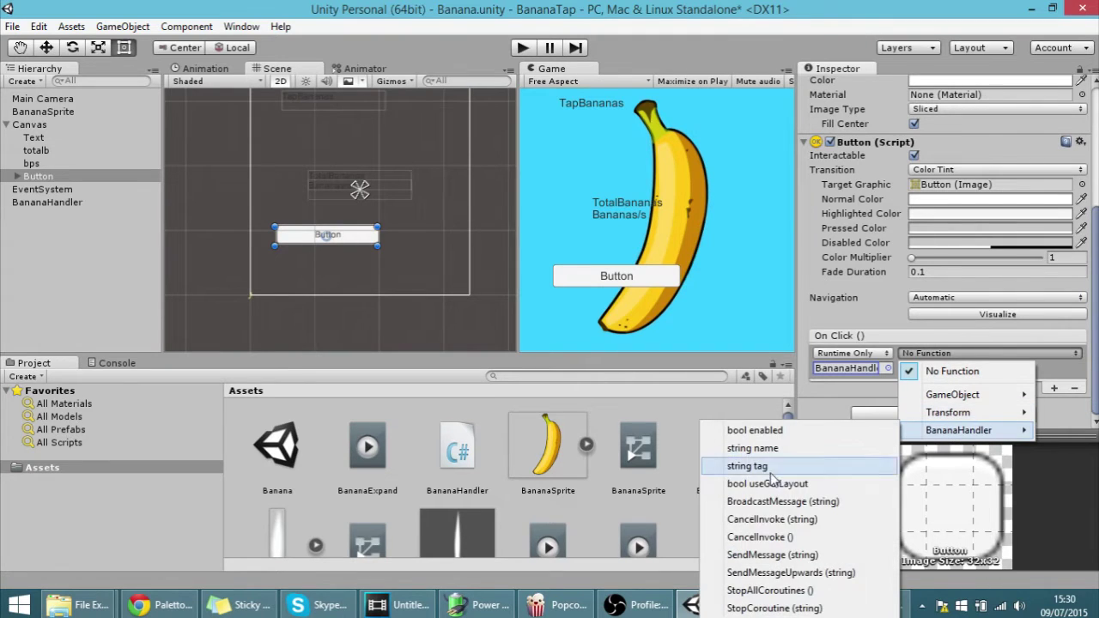
mouse_move(948, 413)
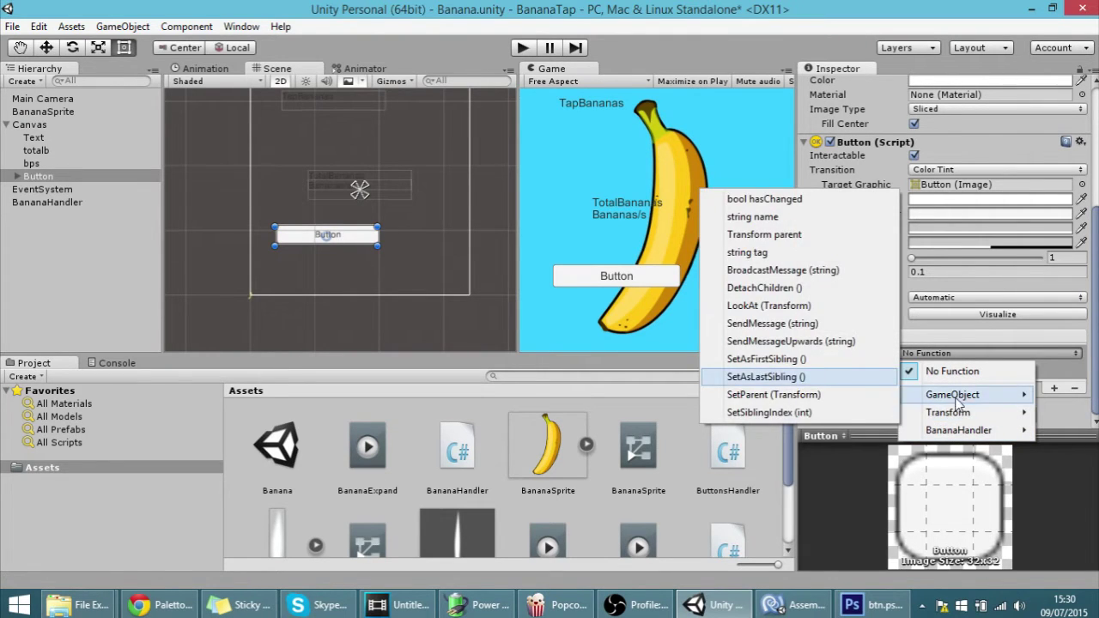
mouse_move(944, 394)
key(Escape)
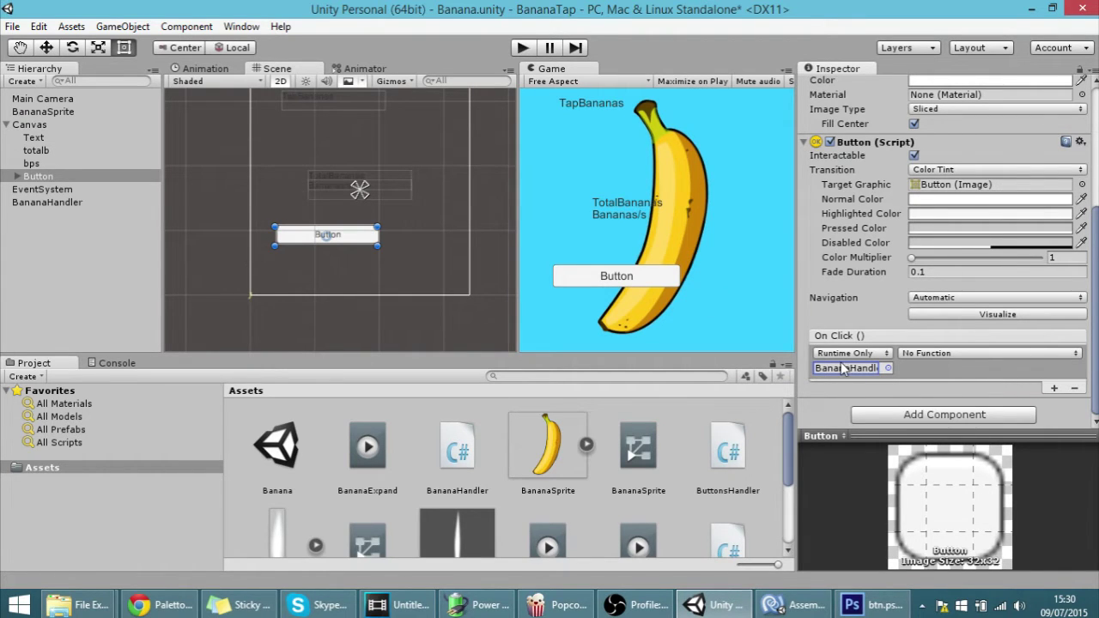
Locate the script on the BananaHandler object and switch to MonoDevelop, where BananaHandler.cs is open.
double_click(67, 203)
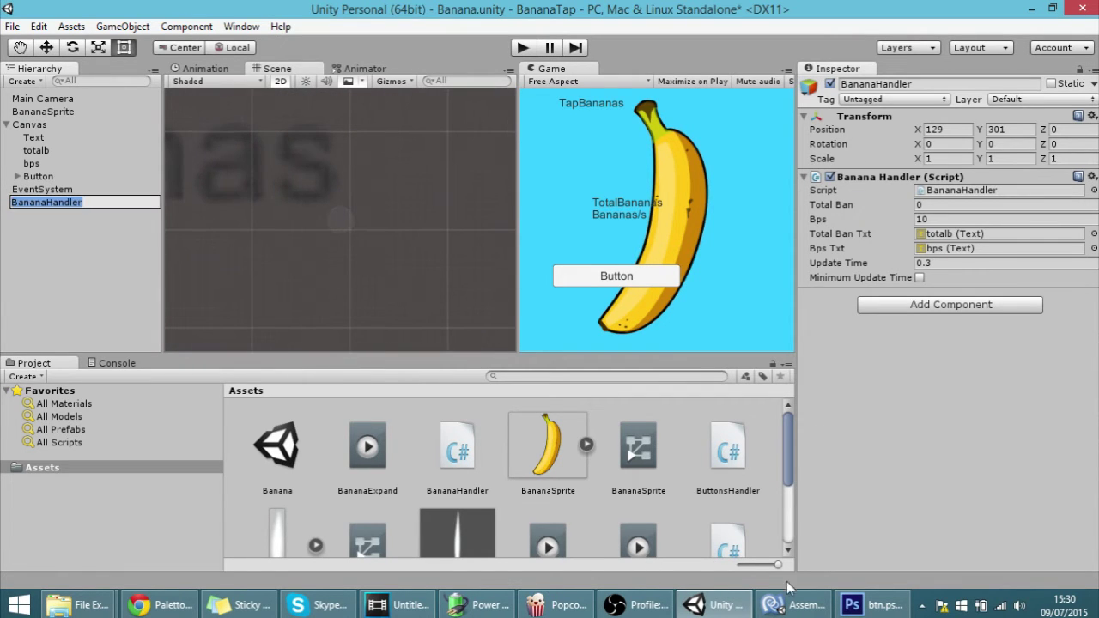
click(960, 190)
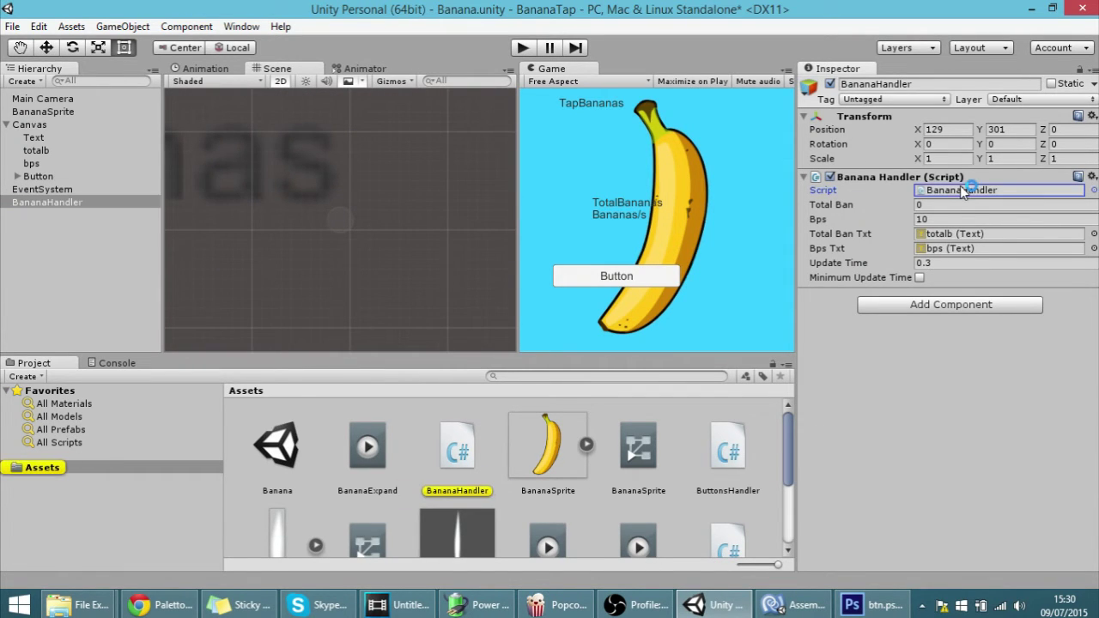
click(788, 605)
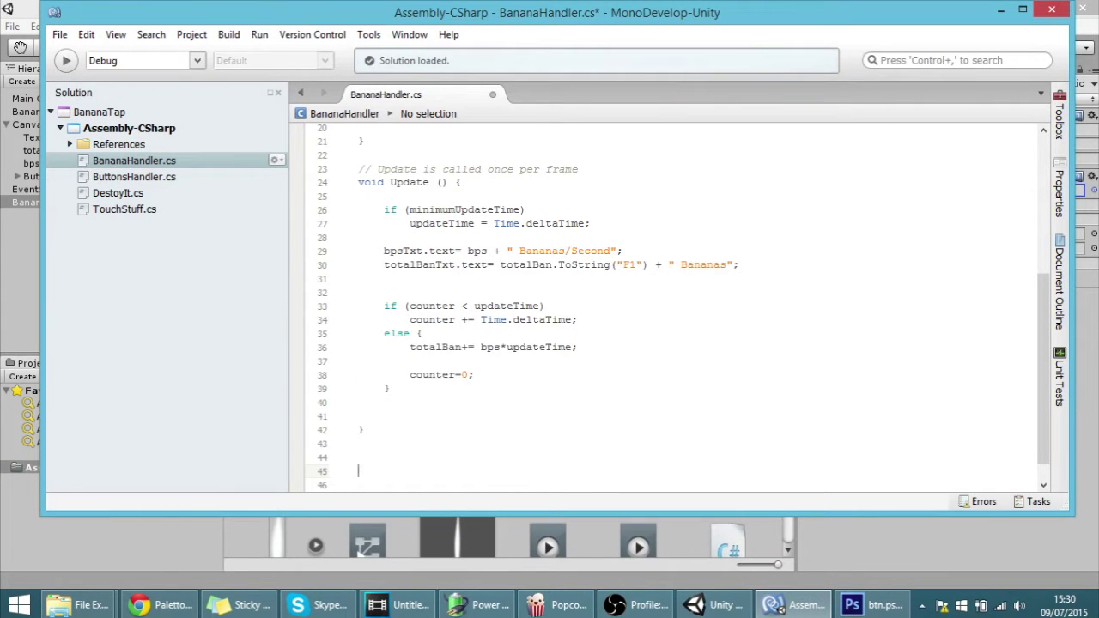
Below the Update method in BananaHandler.cs, declare an empty public void moreBananas() method with its braces.
text(pu)
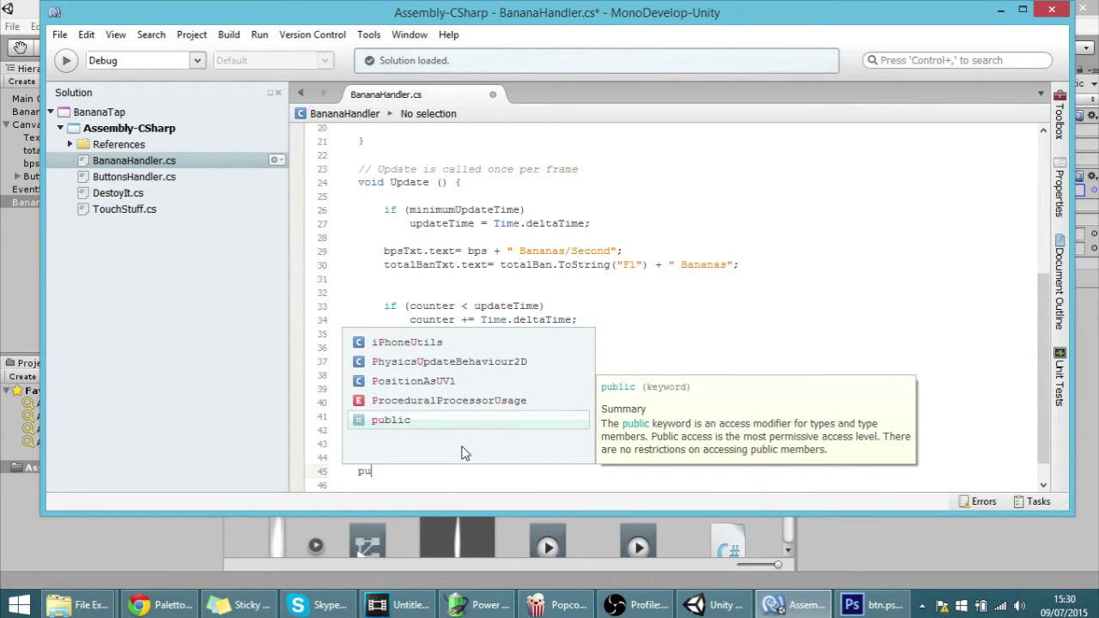
key(Return)
text(voi)
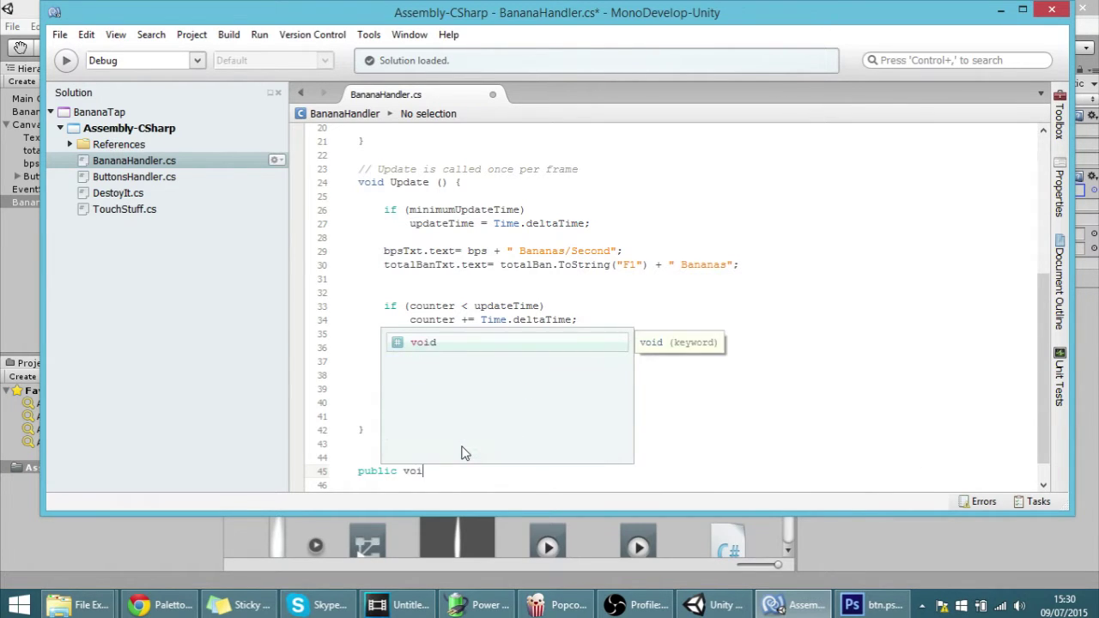
text(d)
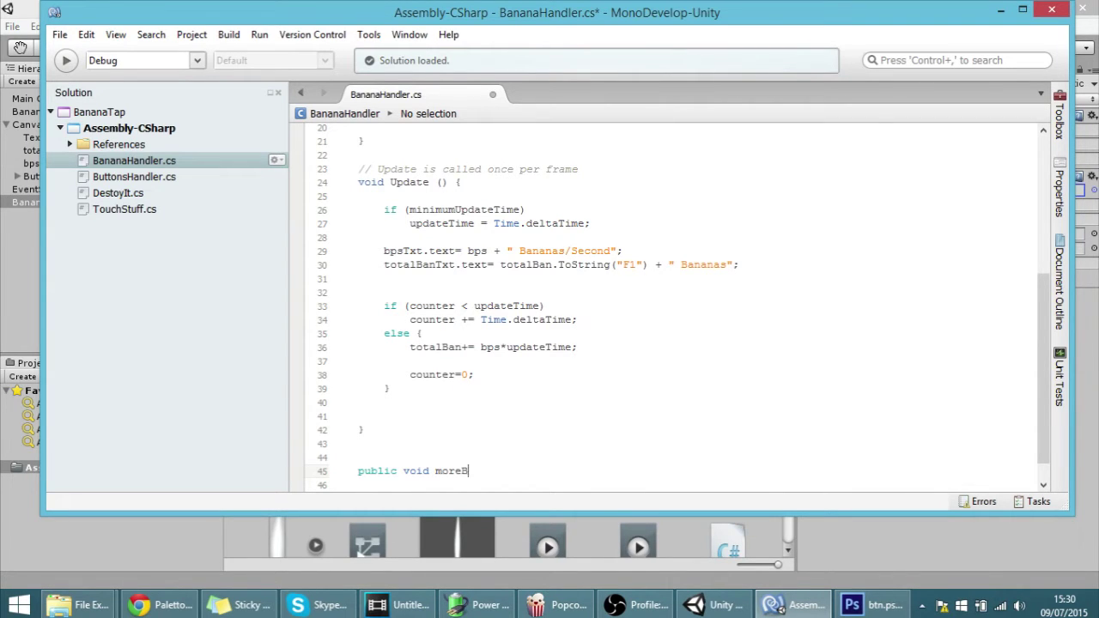
text(moreBananas())
key(Return)
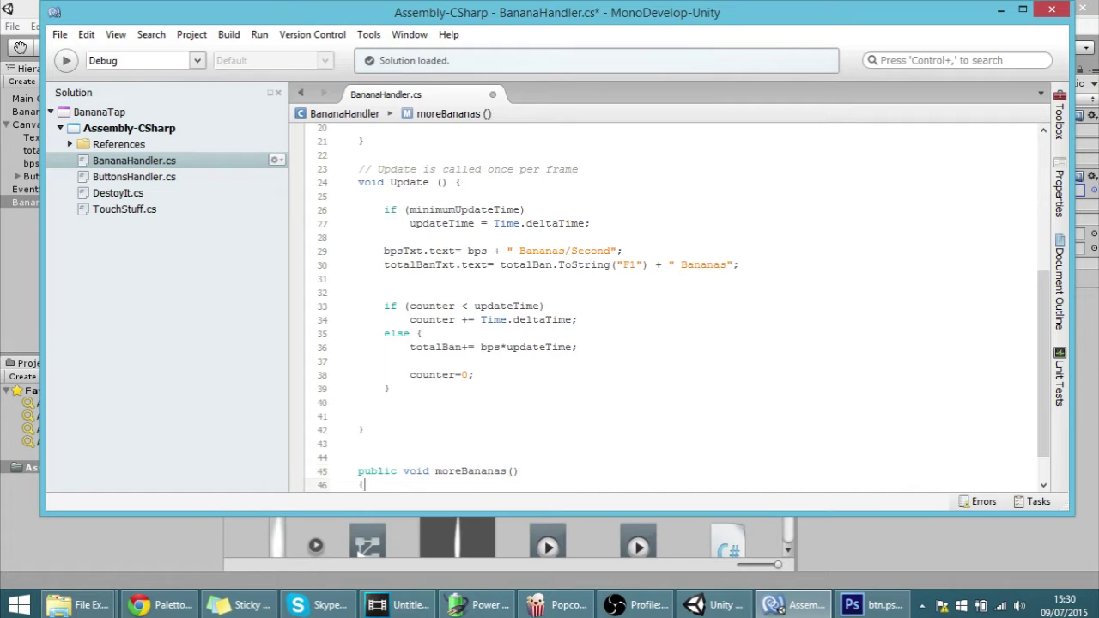
text({)
key(Return)
key(Return)
text(})
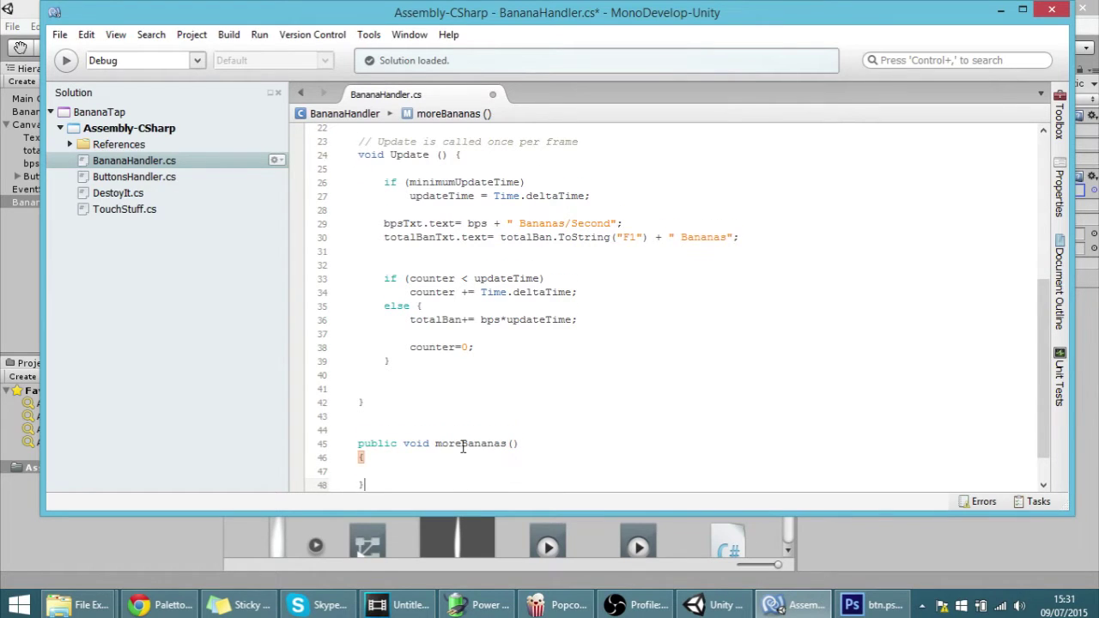
Inside moreBananas(), add the statement totalBan -= 5; to subtract the cost from the total bananas.
key(Up)
key(Up)
key(Return)
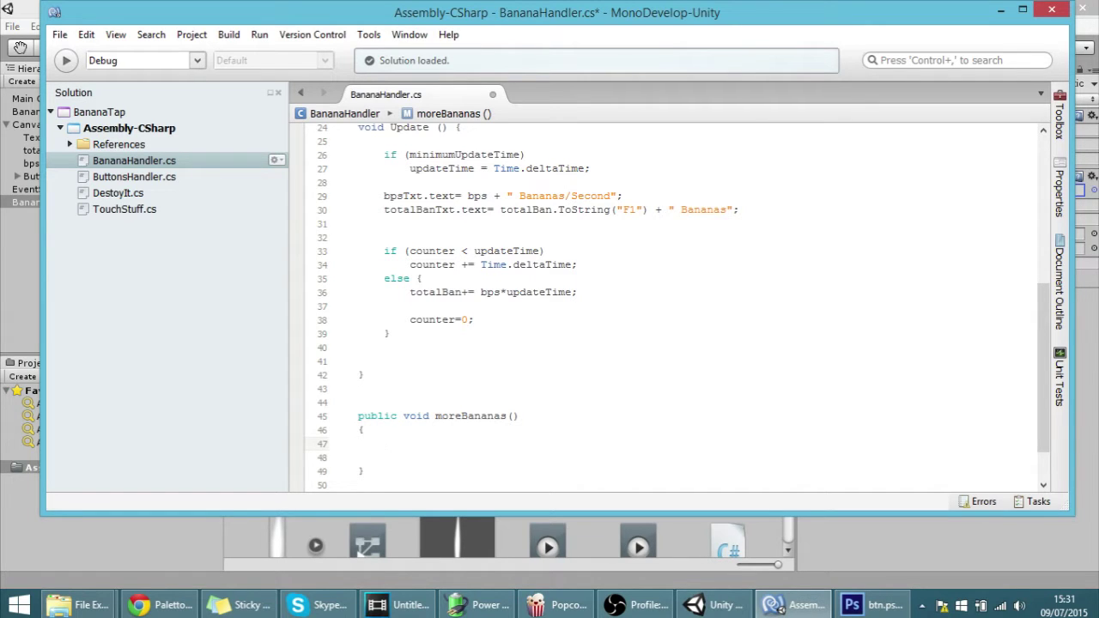
text(tot)
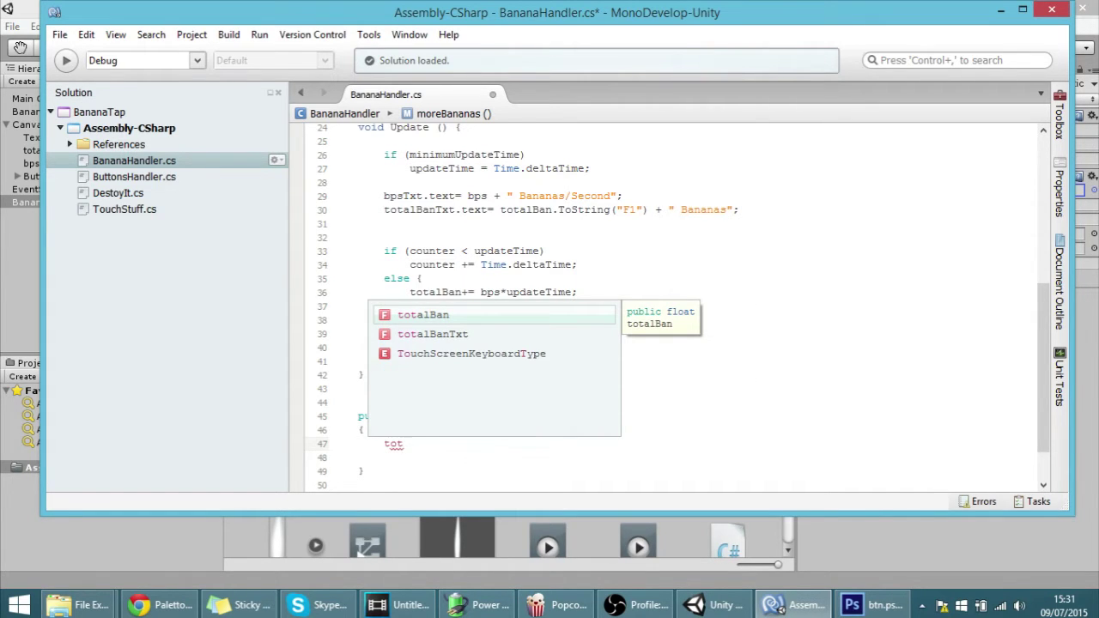
text(alBan )
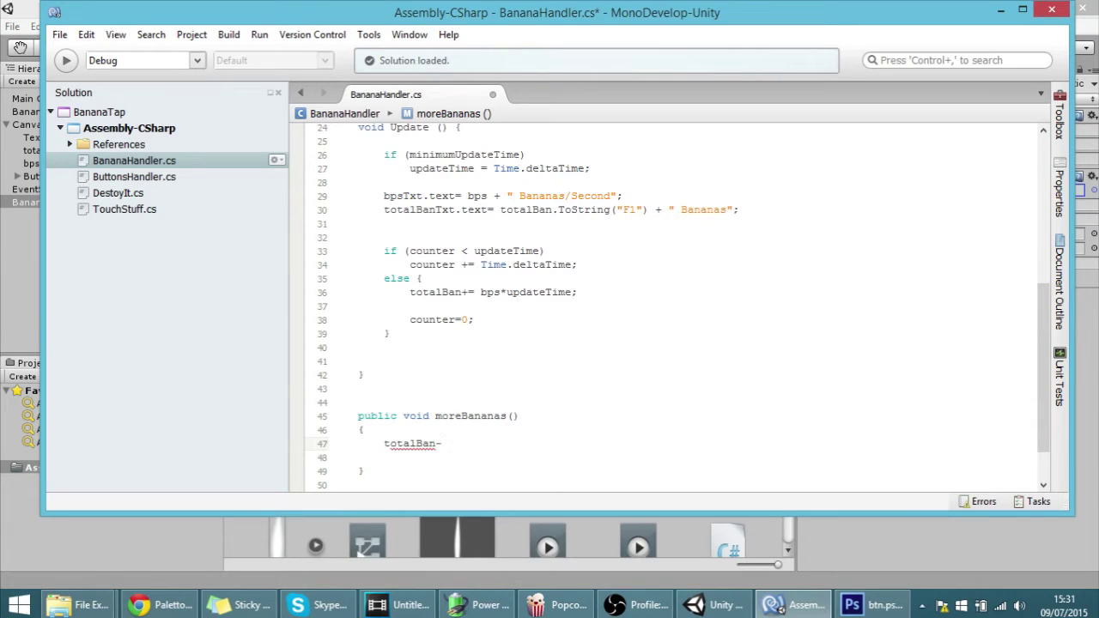
text(-= 5;)
key(Return)
text(ban)
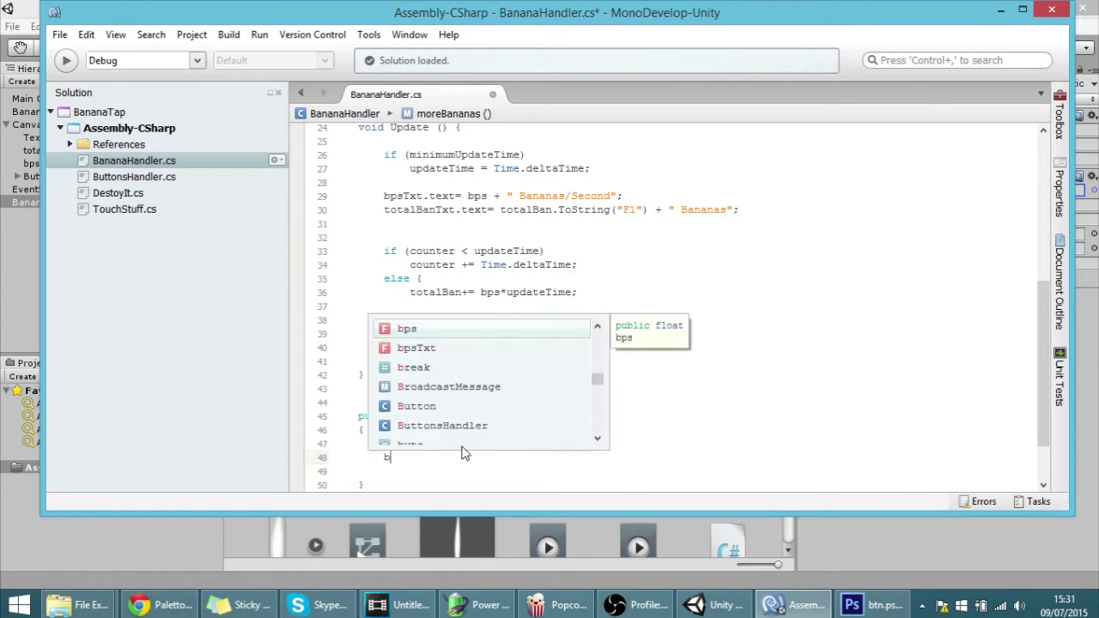
key(Down)
key(Down)
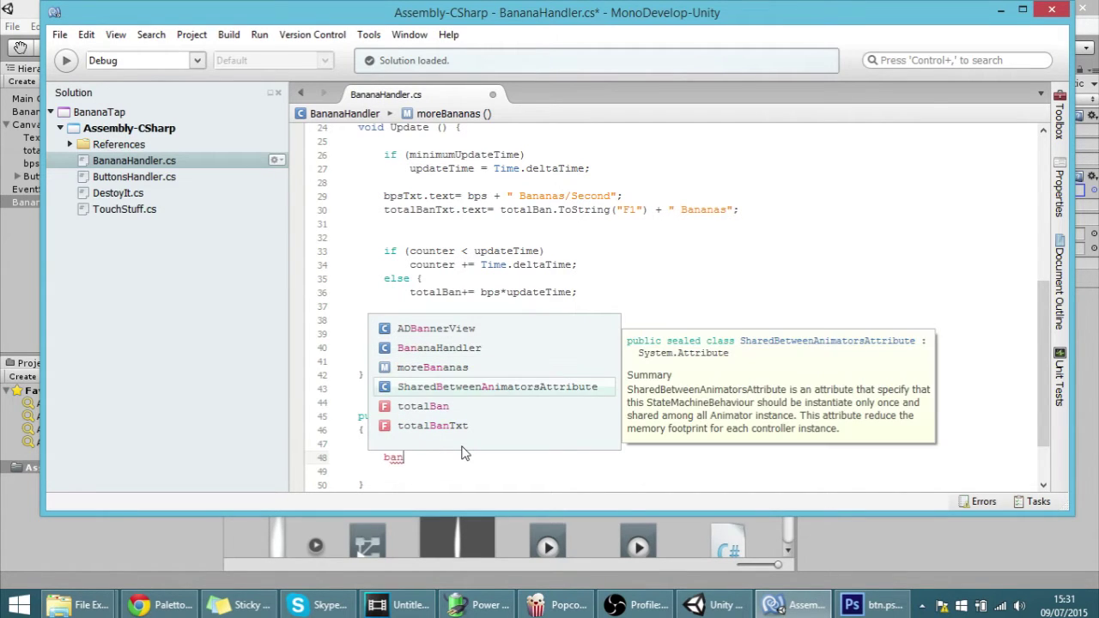
key(BackSpace)
key(BackSpace)
key(BackSpace)
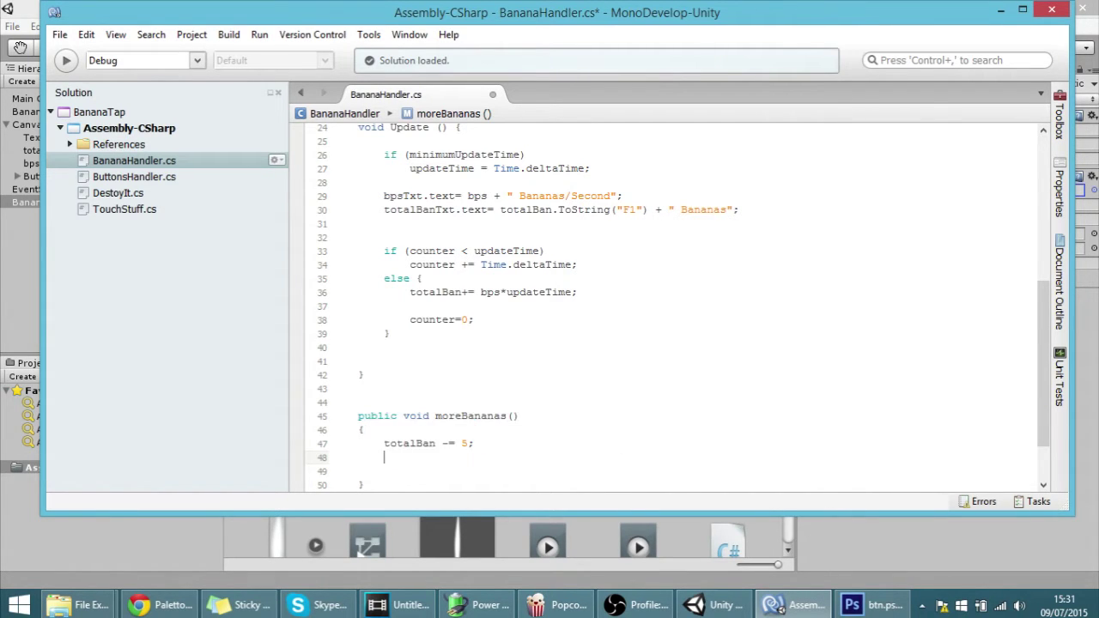
Add the statement bps += 10; to moreBananas() and build the solution.
text(bps)
key(Escape)
text(+= 10;)
click(421, 457)
key(F8)
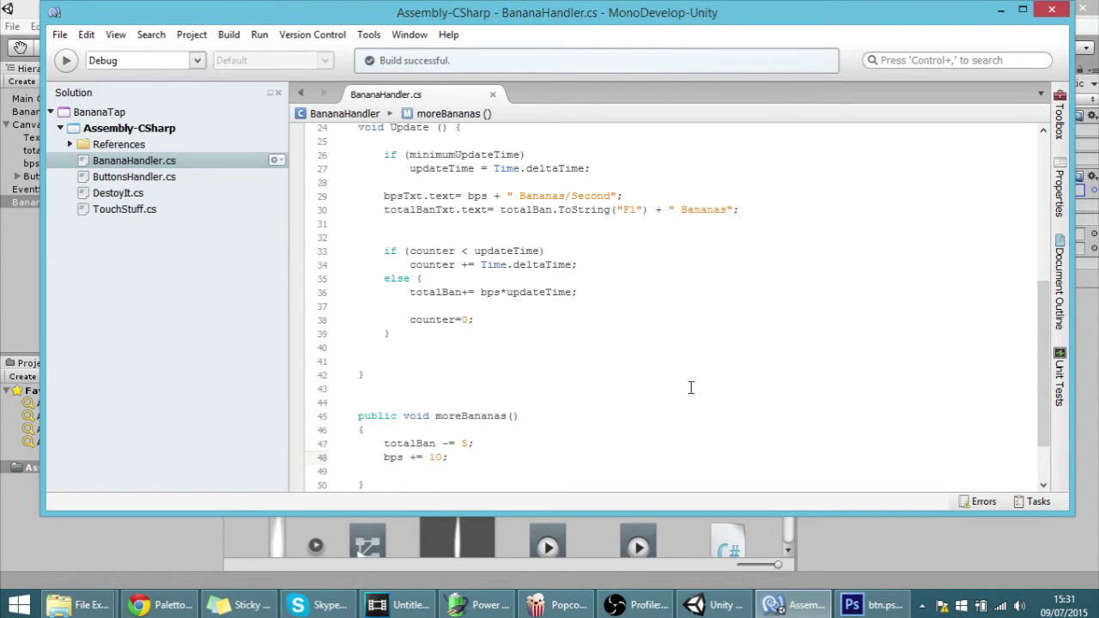
Switch to Unity and assign the BananaHandler object as the target of the Button's On Click event.
click(822, 561)
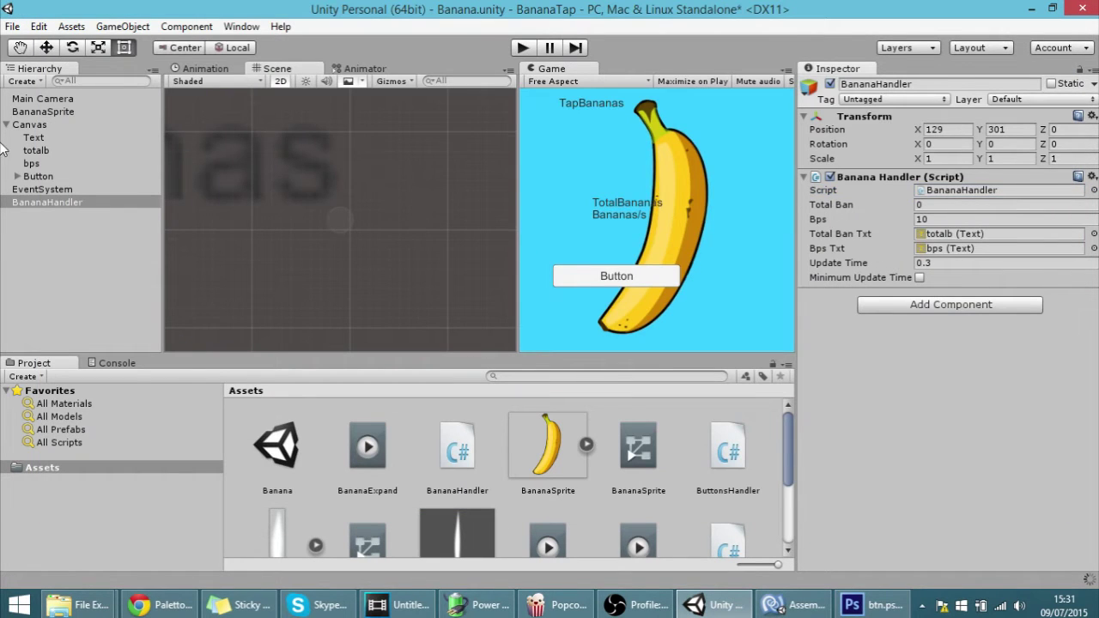
click(36, 176)
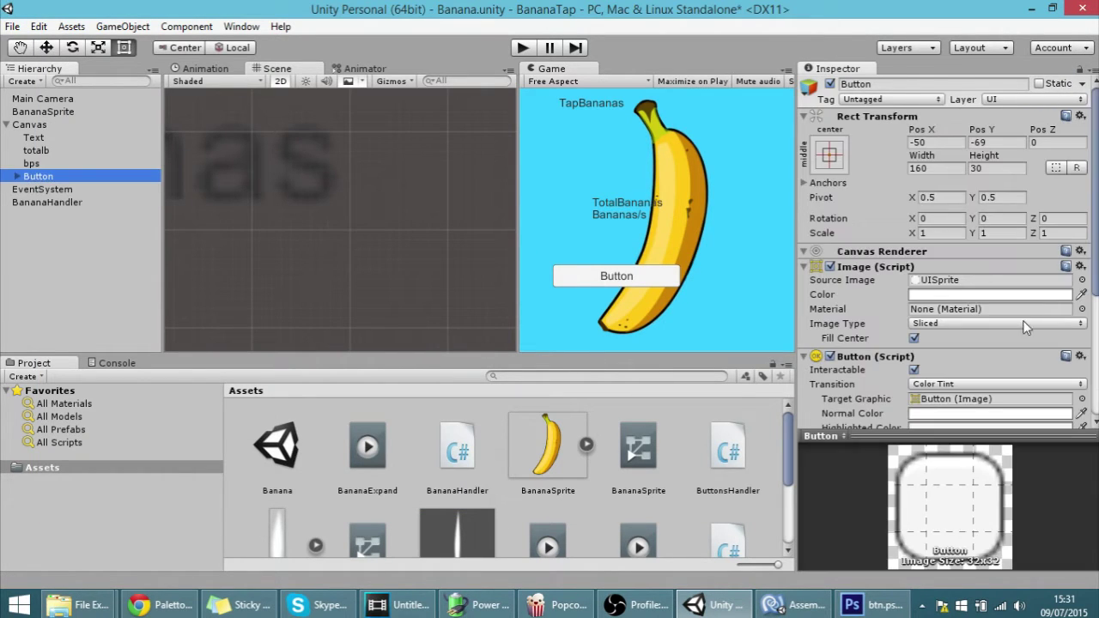
scroll(1042, 285, down, 2)
scroll(1042, 286, down, 4)
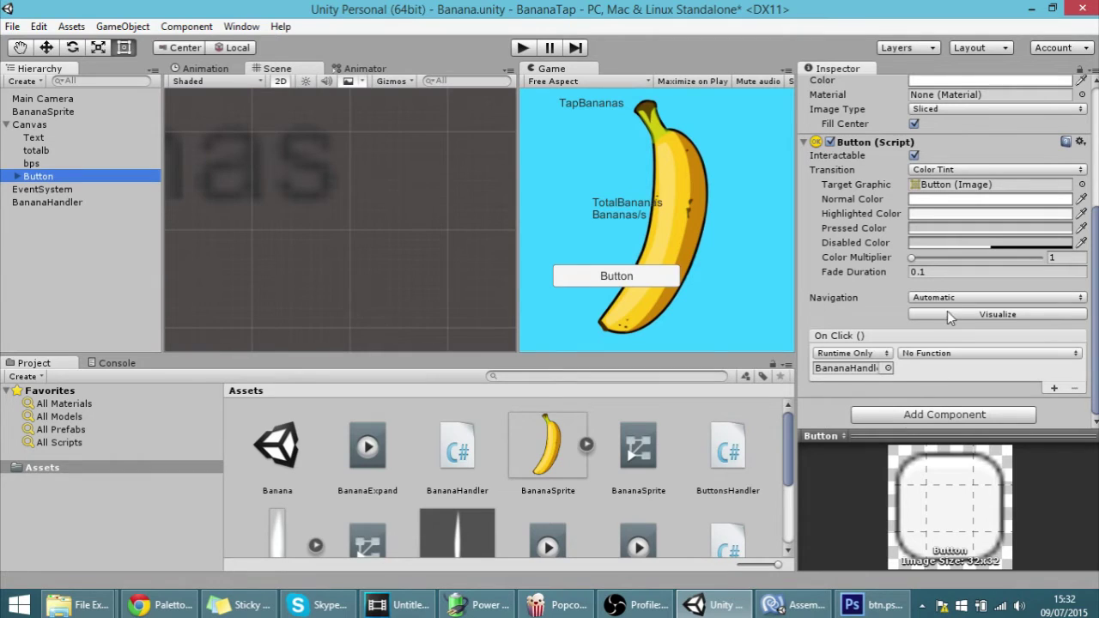
click(888, 368)
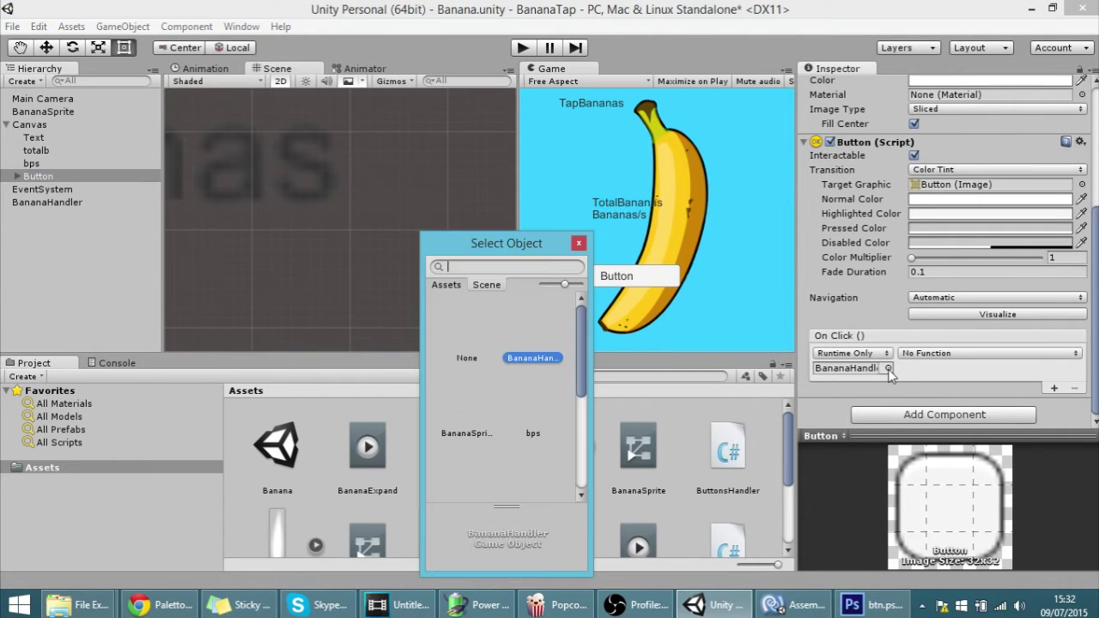
double_click(528, 354)
Set the Button's On Click function to BananaHandler's moreBananas() method.
click(931, 353)
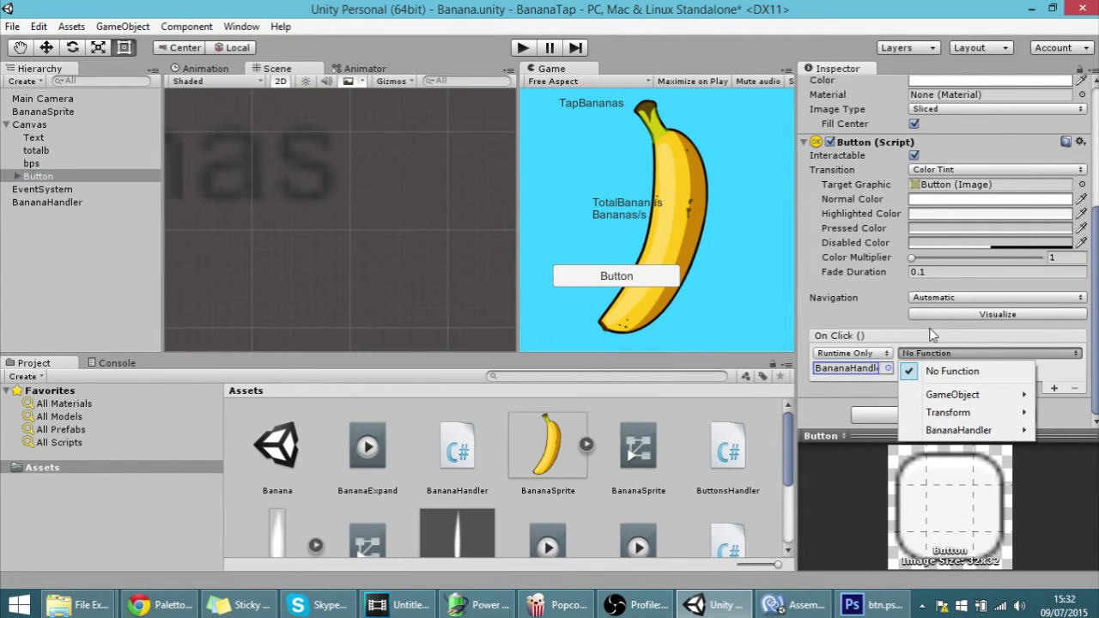
mouse_move(961, 430)
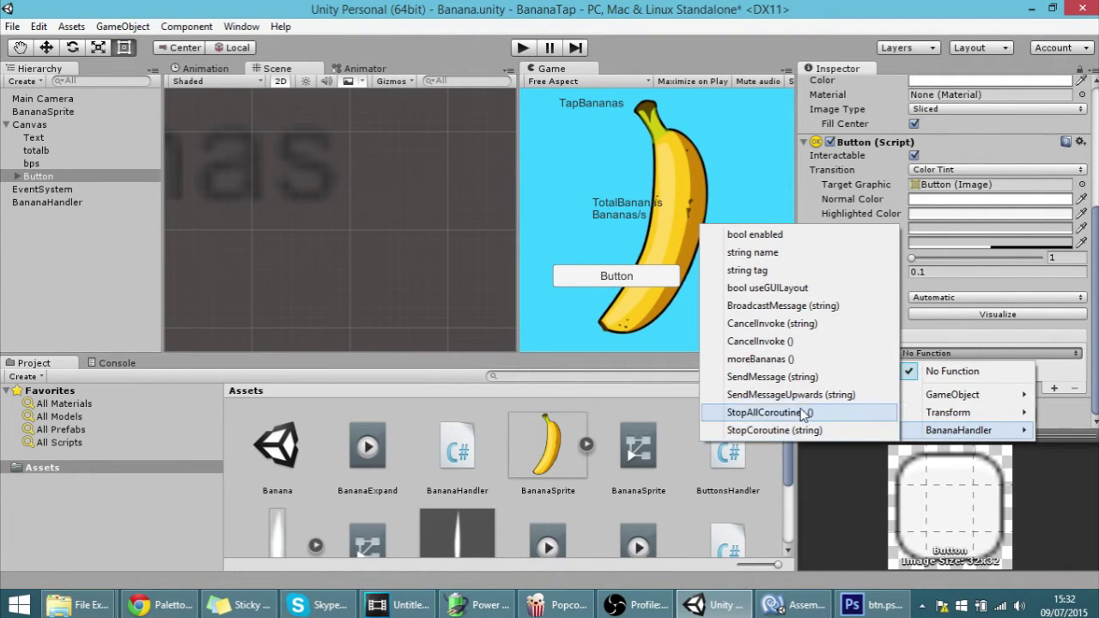
click(770, 359)
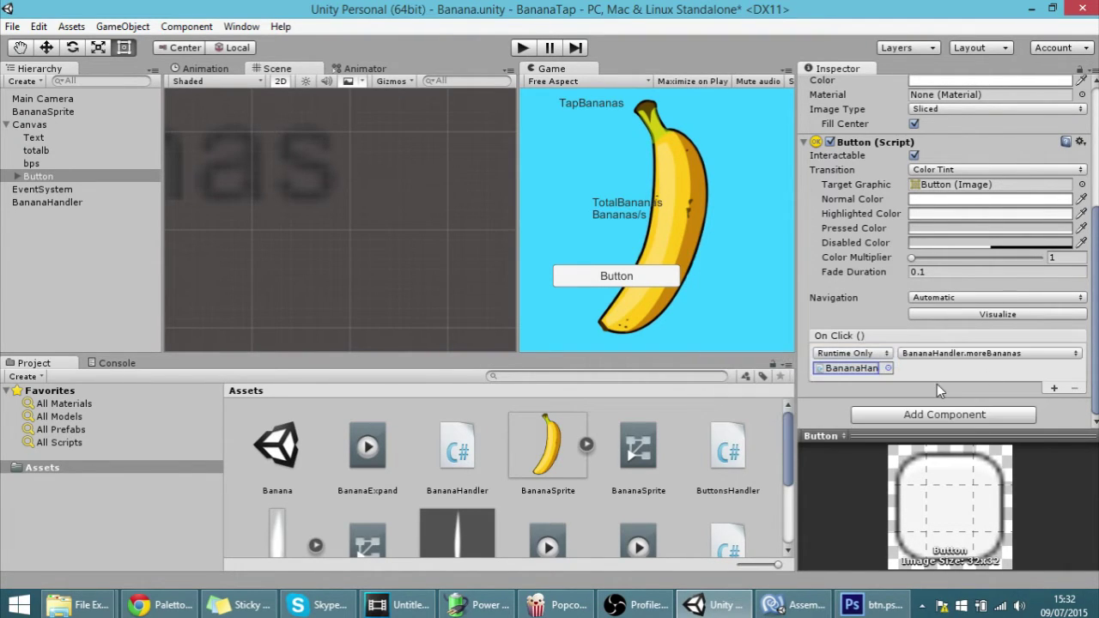
Run the game, test the Button by buying bananas per second repeatedly, and stop play mode.
click(524, 47)
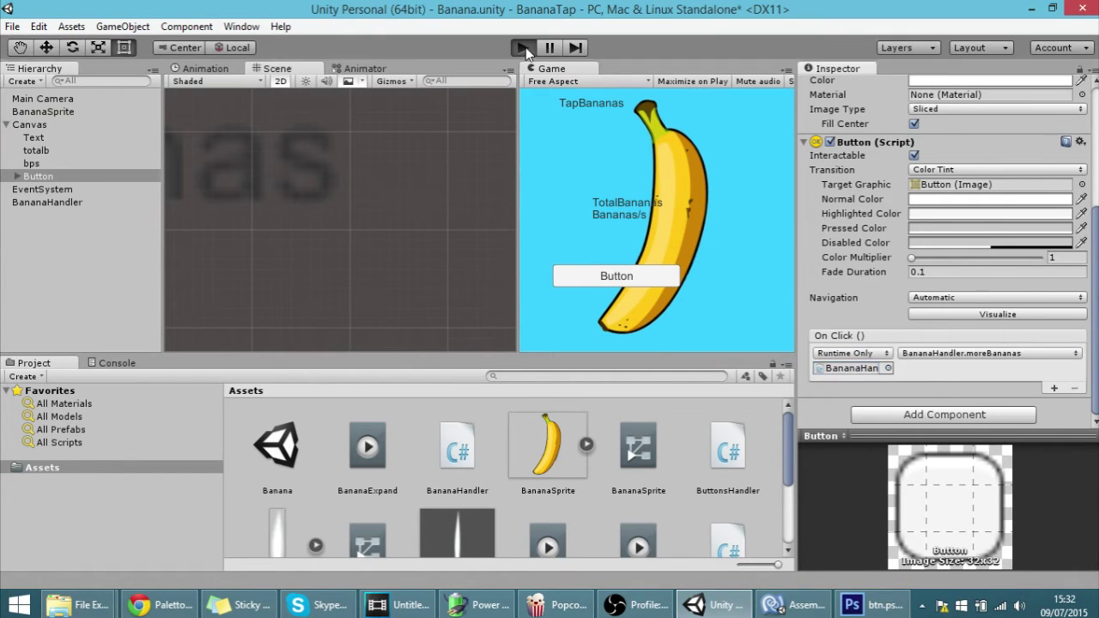
click(647, 275)
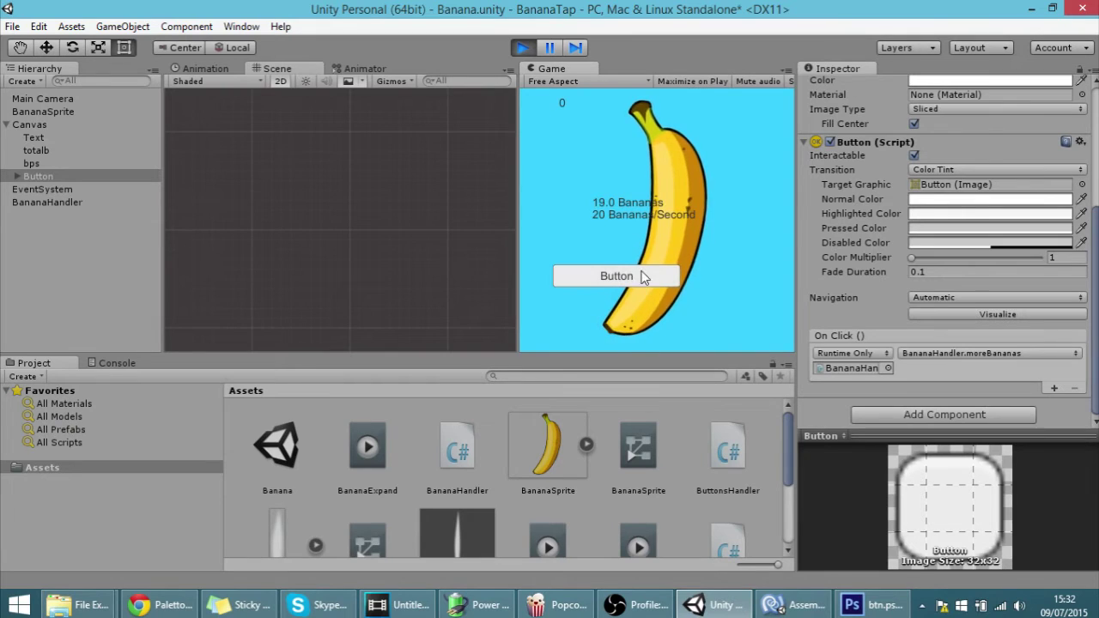
click(607, 272)
click(608, 269)
click(607, 269)
click(608, 270)
click(607, 270)
click(608, 269)
click(608, 269)
click(607, 270)
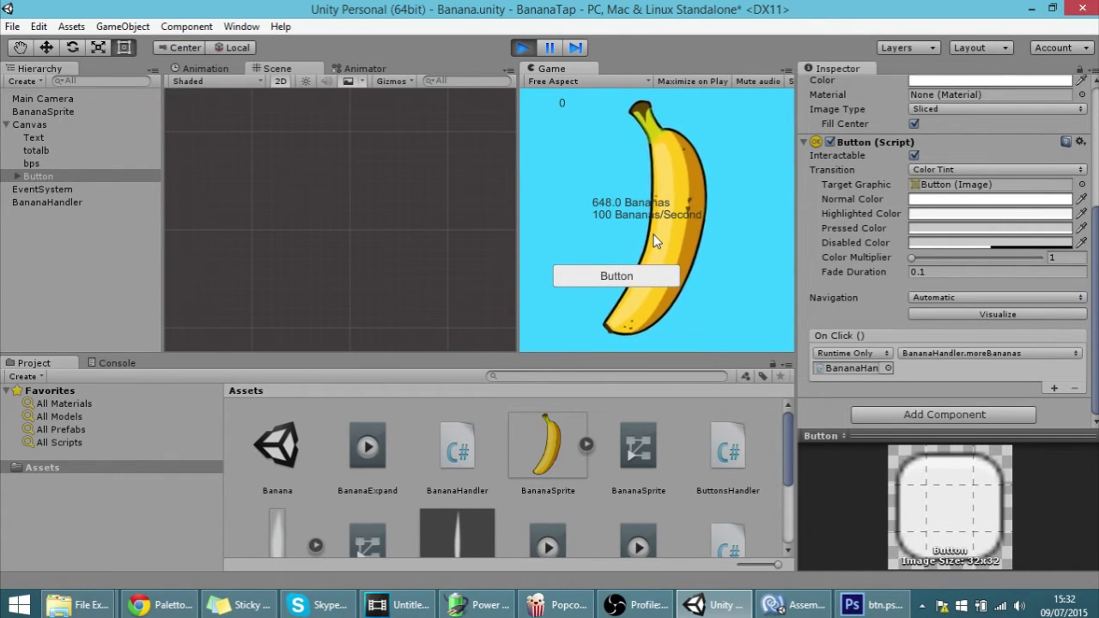
click(662, 267)
click(662, 267)
click(667, 270)
click(675, 269)
click(675, 270)
click(674, 270)
click(675, 270)
click(675, 269)
click(674, 273)
click(675, 270)
click(674, 269)
click(674, 269)
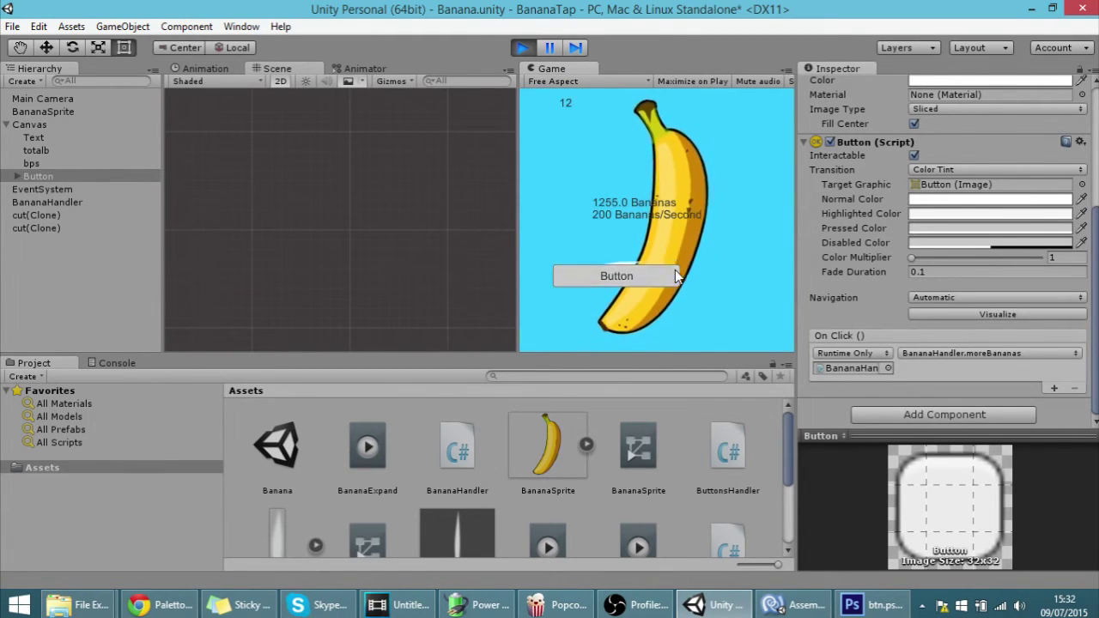
click(522, 48)
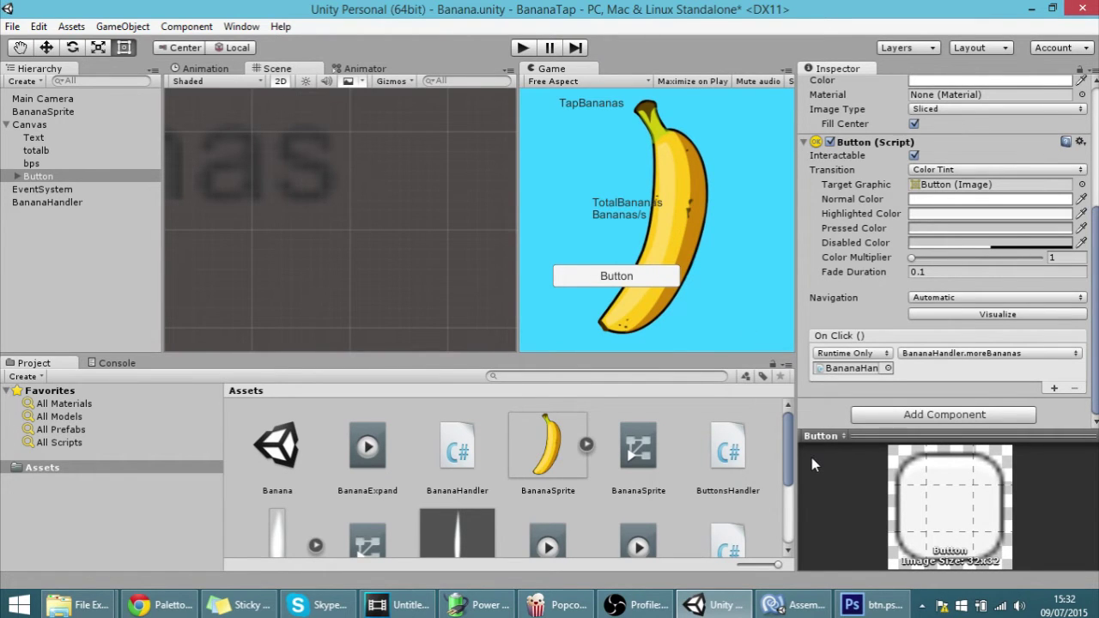
Turn the Button component's Interactable option off and back on to try its effect.
click(798, 605)
click(799, 605)
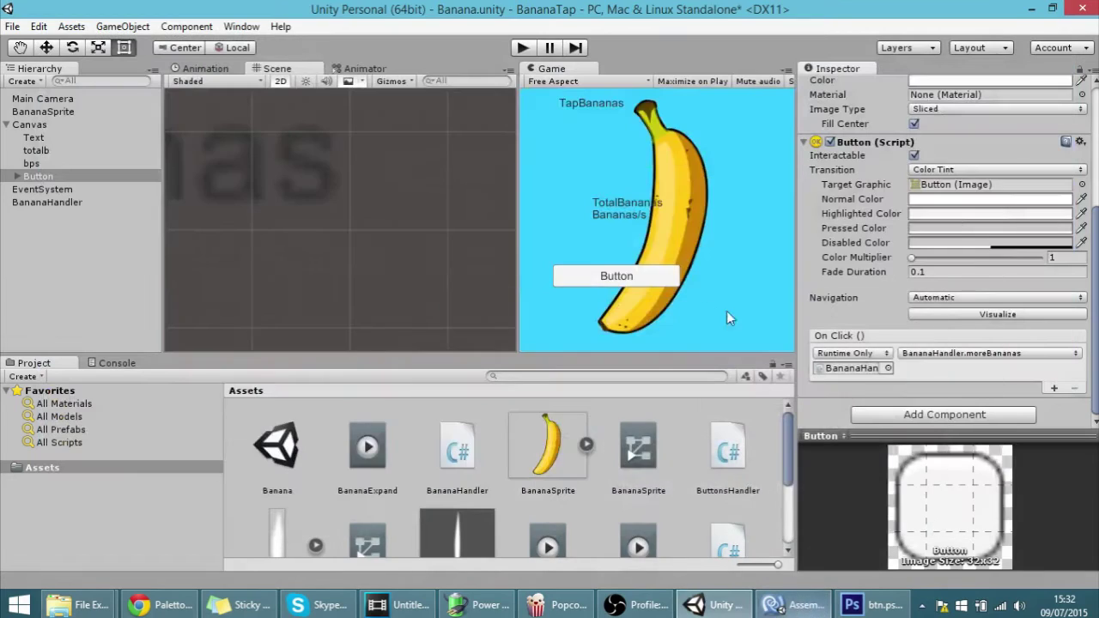
scroll(863, 240, up, 3)
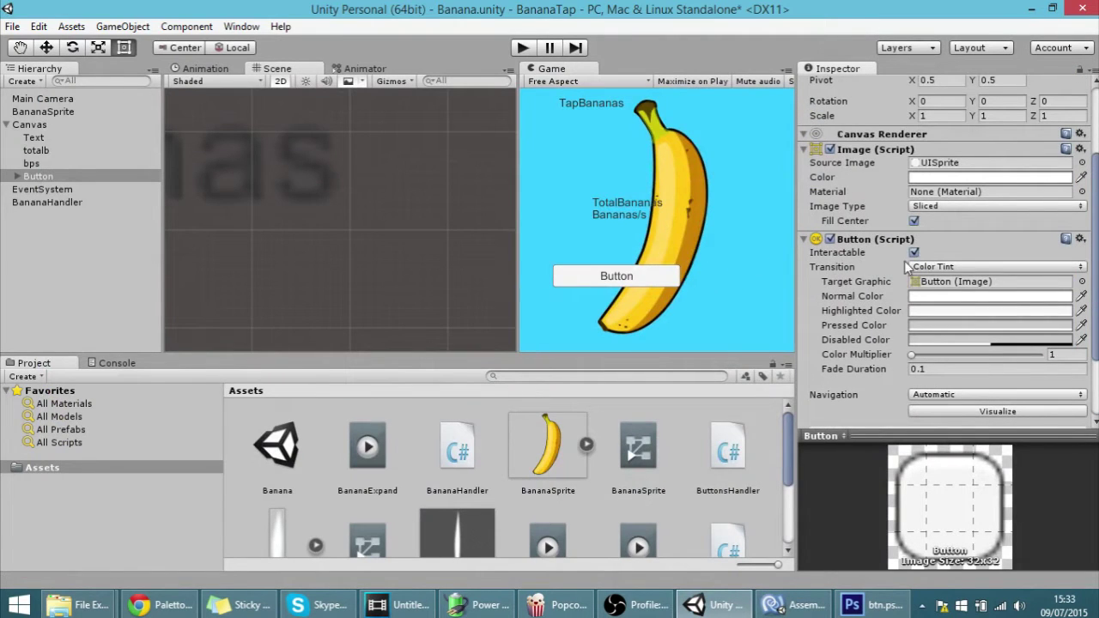
click(914, 253)
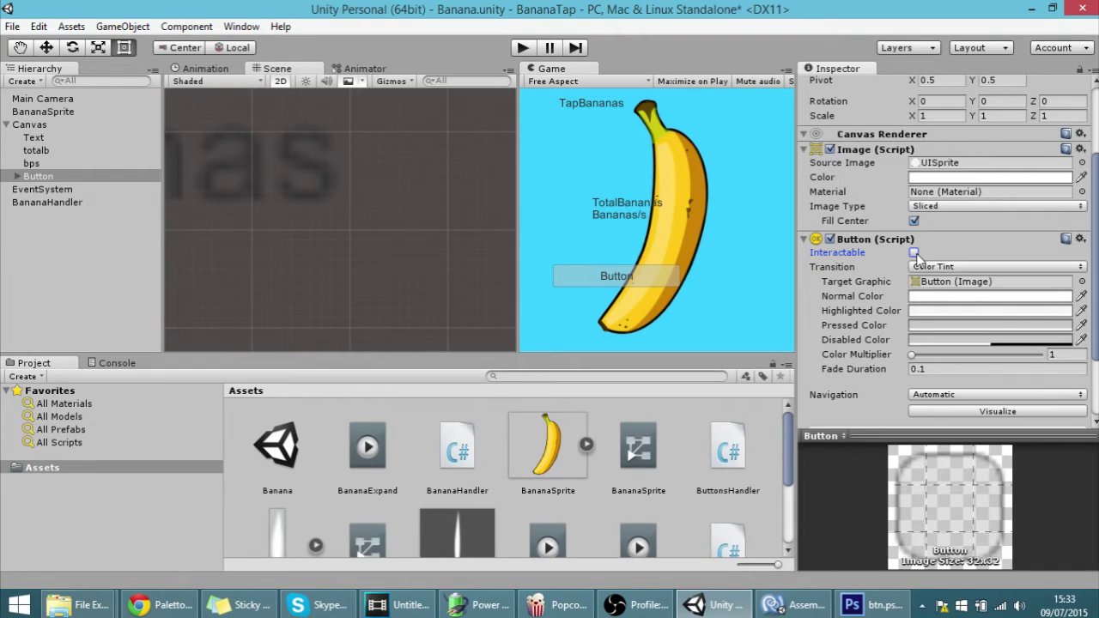
click(915, 253)
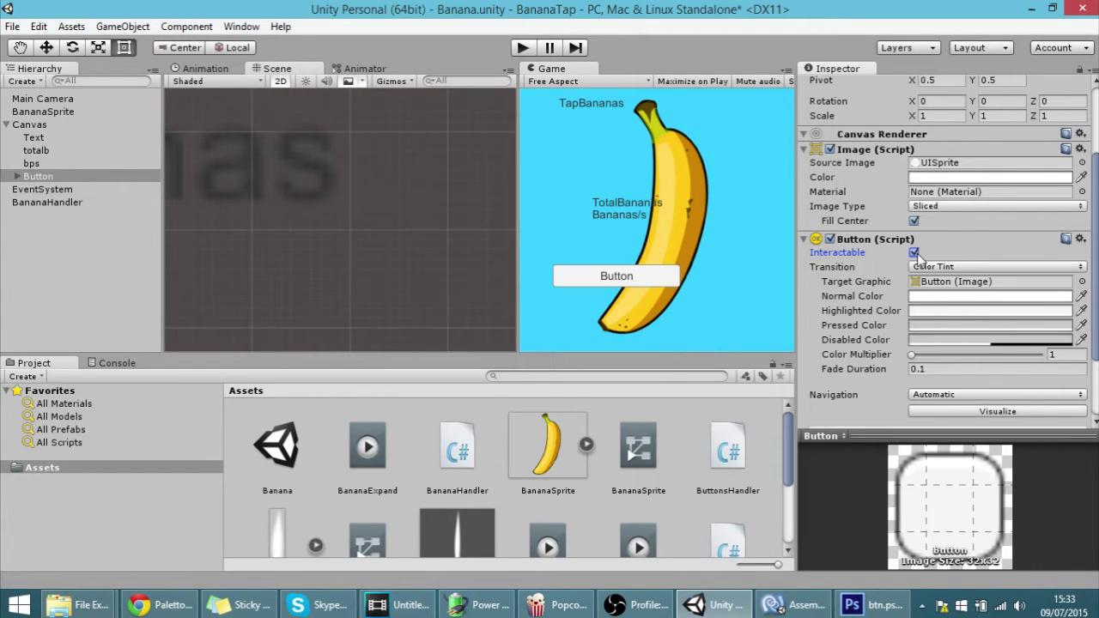
Switch to MonoDevelop and declare public Button buySomething; below the bpsTxt variable in BananaHandler.cs.
click(798, 604)
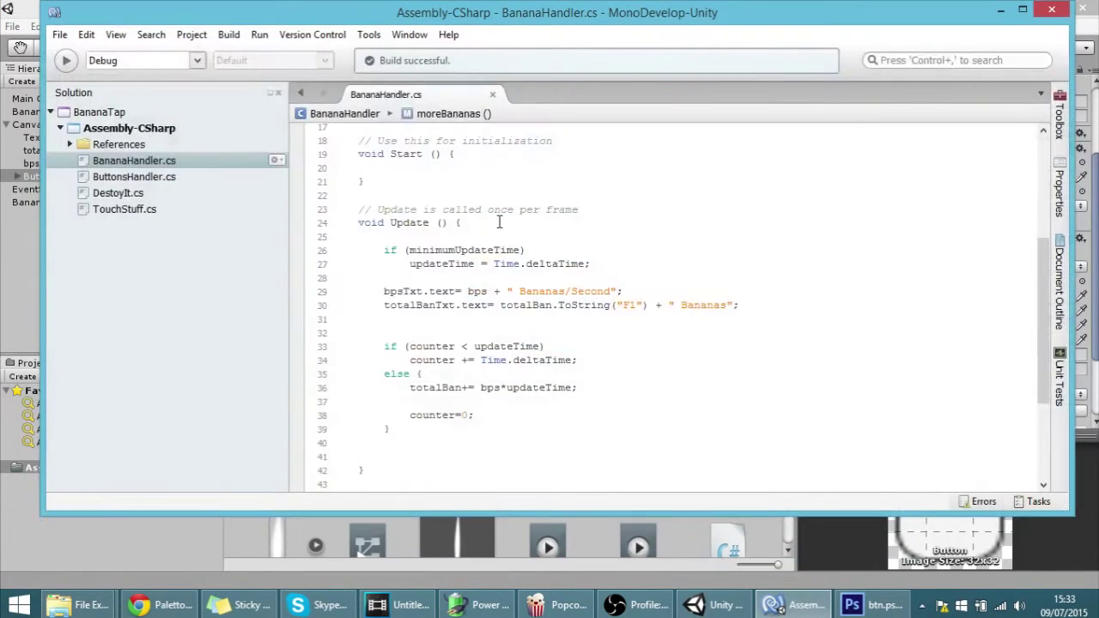
scroll(497, 221, up, 6)
click(492, 254)
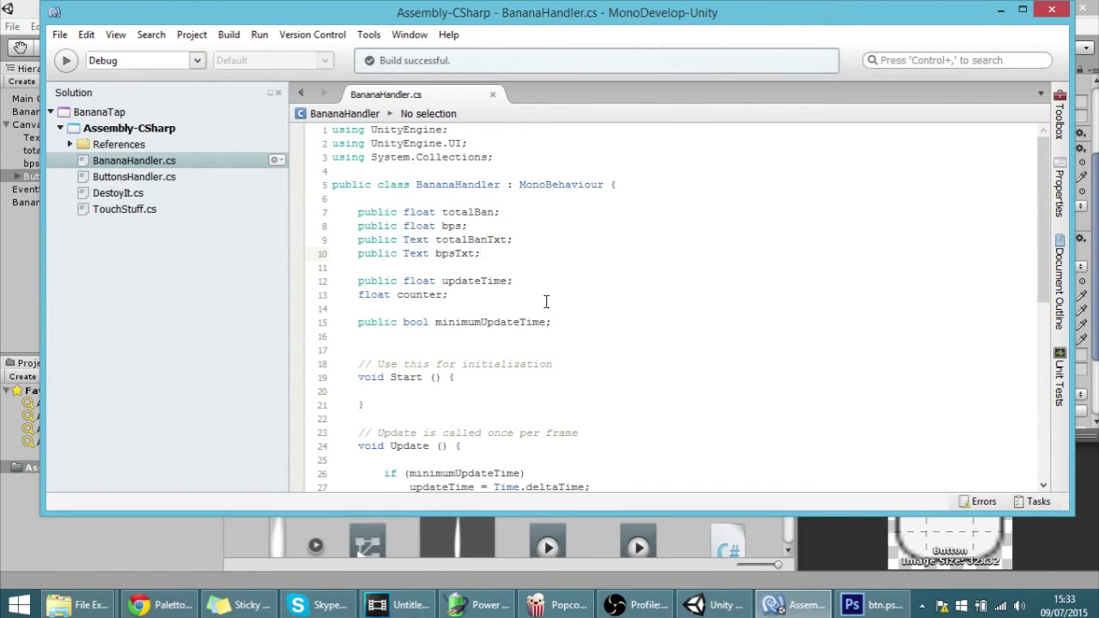
key(Return)
key(Return)
key(Return)
key(Return)
key(Return)
key(Up)
text(pub)
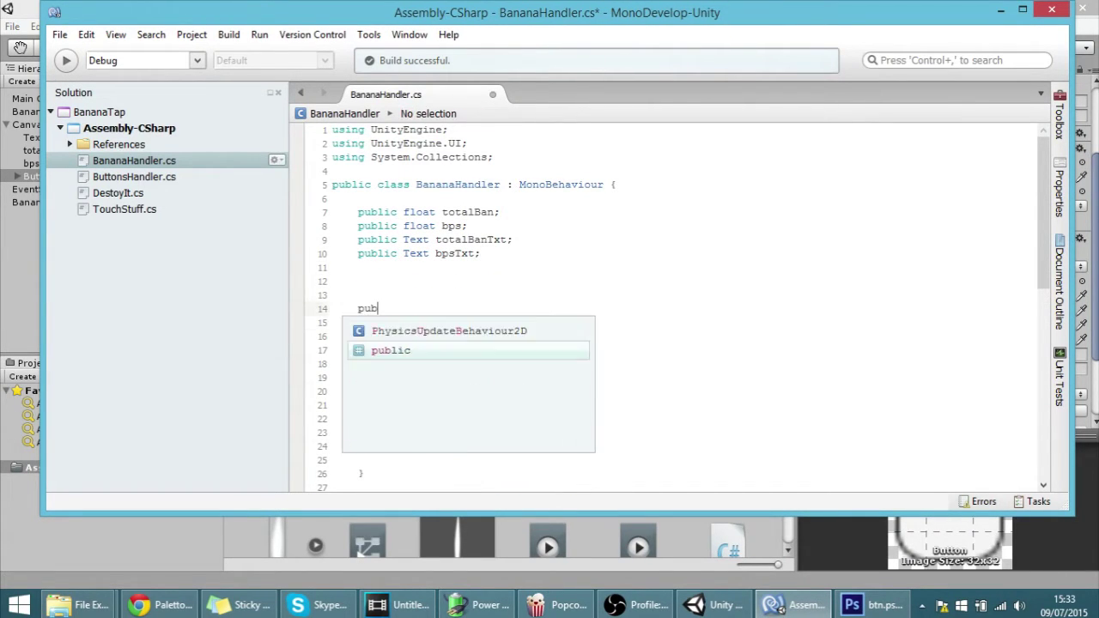
text(lic bu)
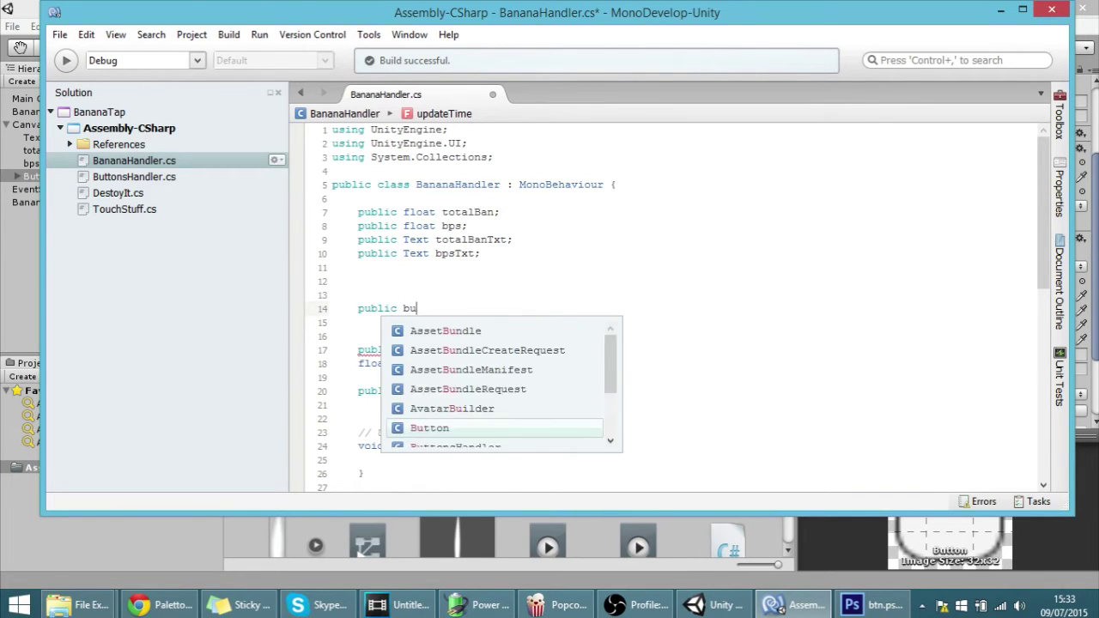
text(tt)
key(Return)
text(buySomething;)
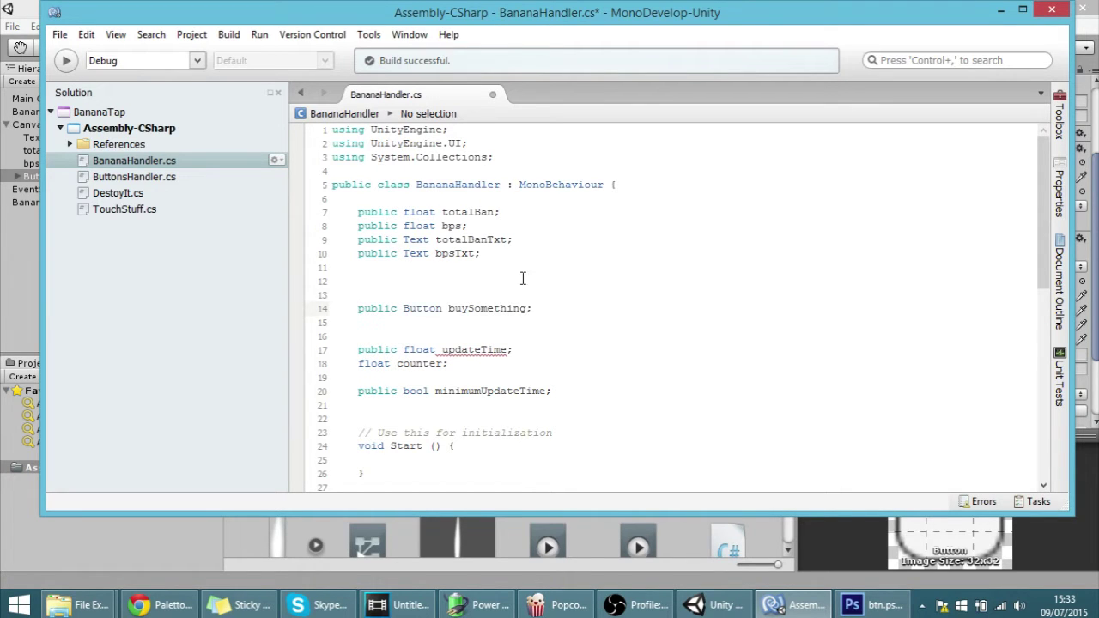
At the start of the Update method, add the condition if(totalBan<5), matching the cost in moreBananas().
scroll(526, 276, down, 3)
scroll(456, 307, up, 3)
scroll(456, 309, down, 5)
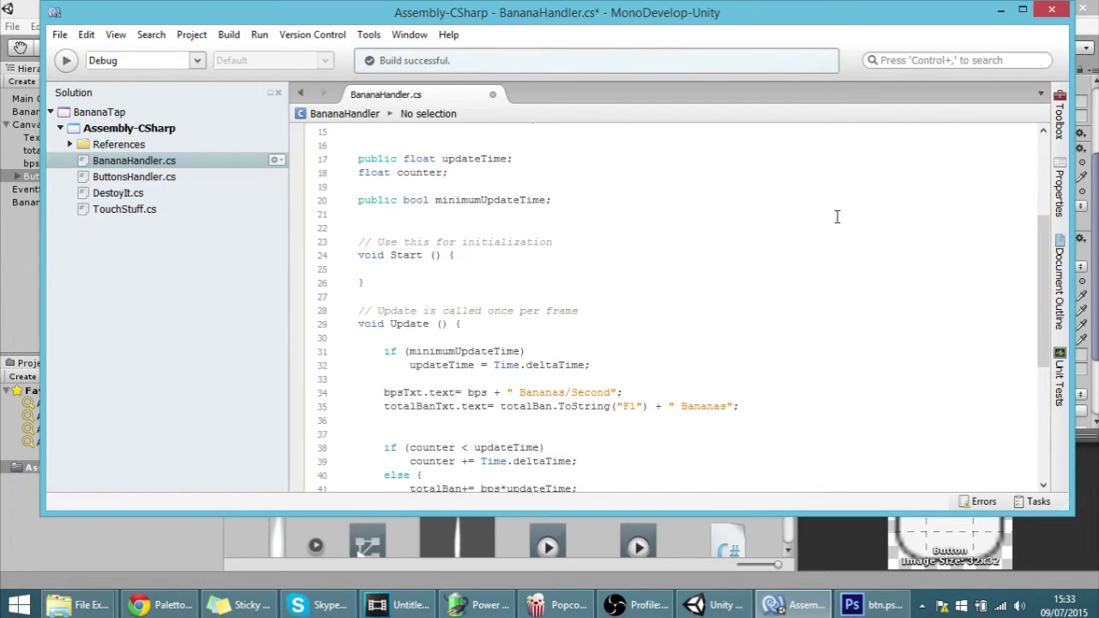
click(494, 323)
scroll(628, 285, down, 3)
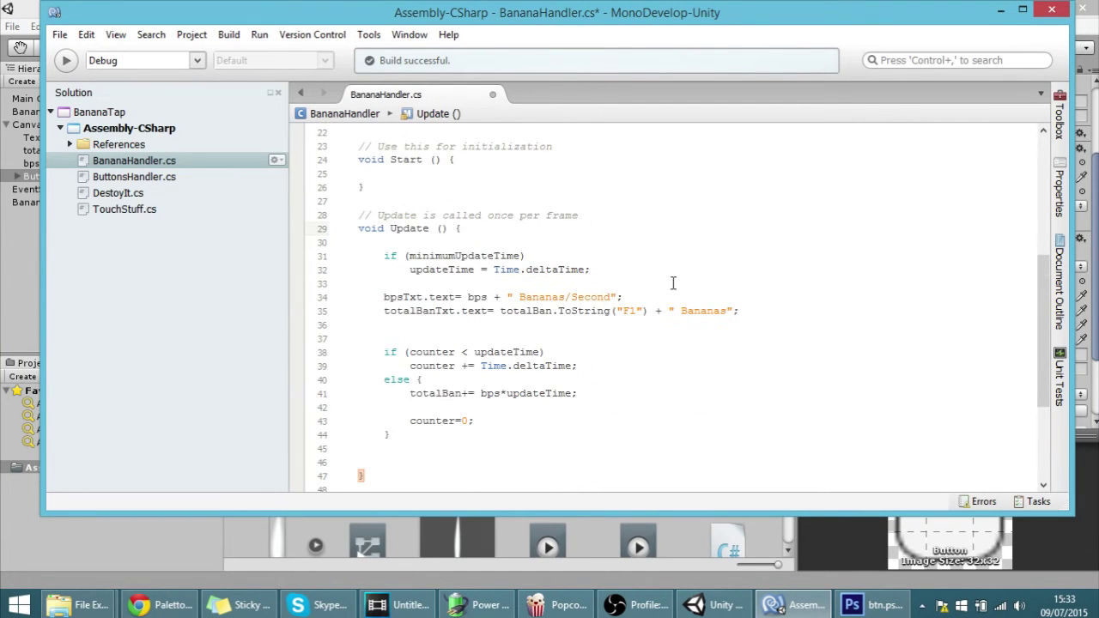
key(Return)
key(Return)
key(Return)
key(Return)
key(Return)
key(Up)
key(Up)
key(Up)
text(if)
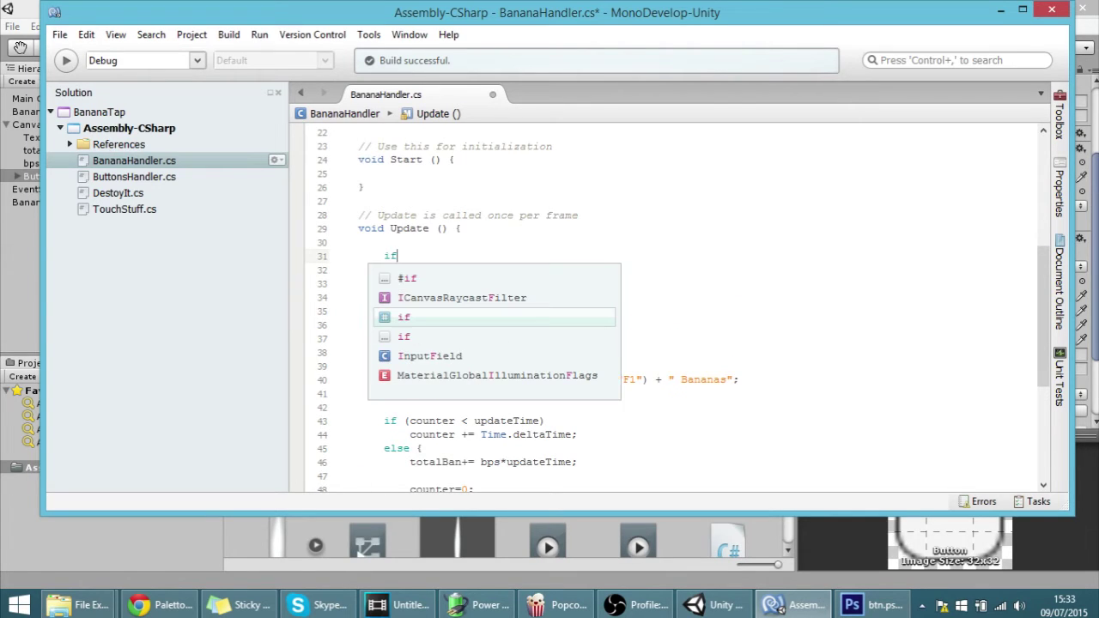
text(()
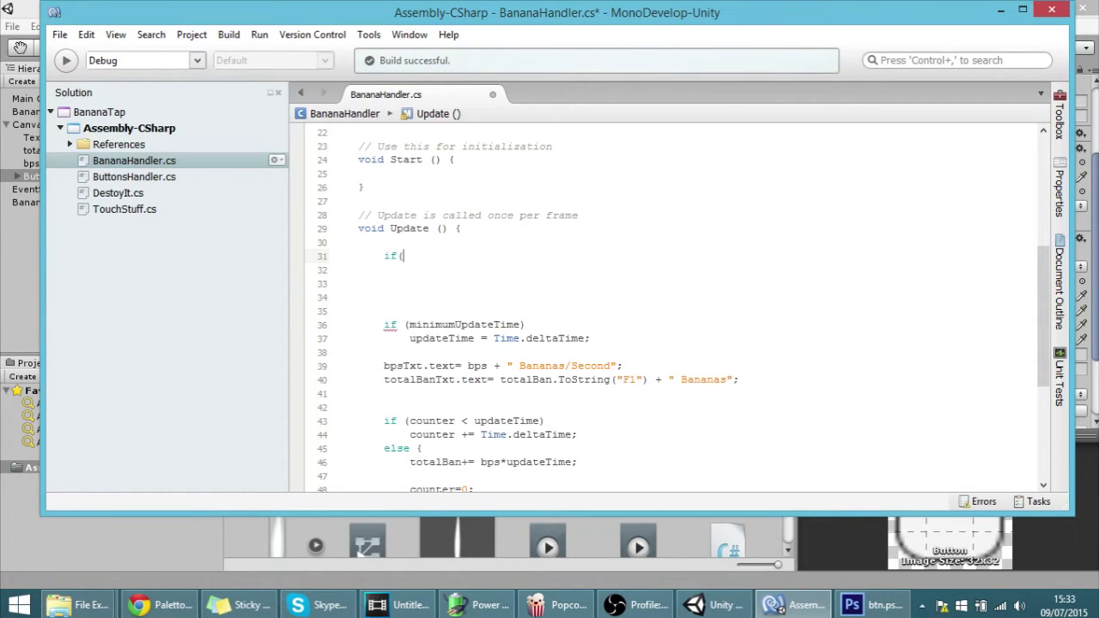
text(tot)
key(Escape)
text(alBan<5)
scroll(572, 376, down, 6)
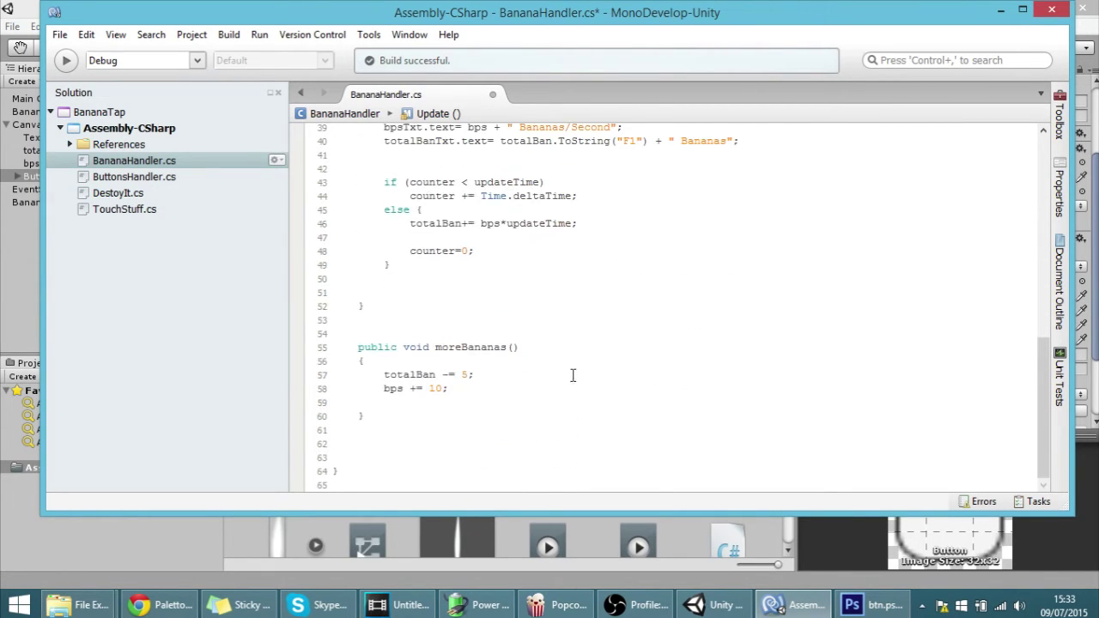
scroll(493, 374, up, 7)
text(5)
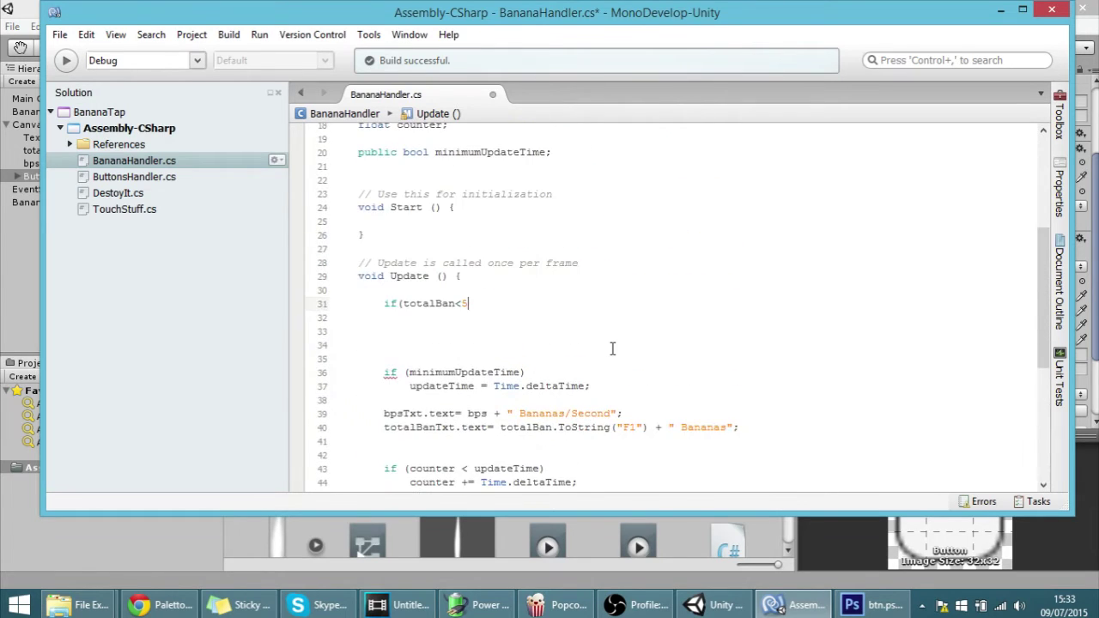
key(Return)
Under the totalBan condition, add the statement buySomething.interactable=false; to disable the button.
scroll(716, 377, up, 2)
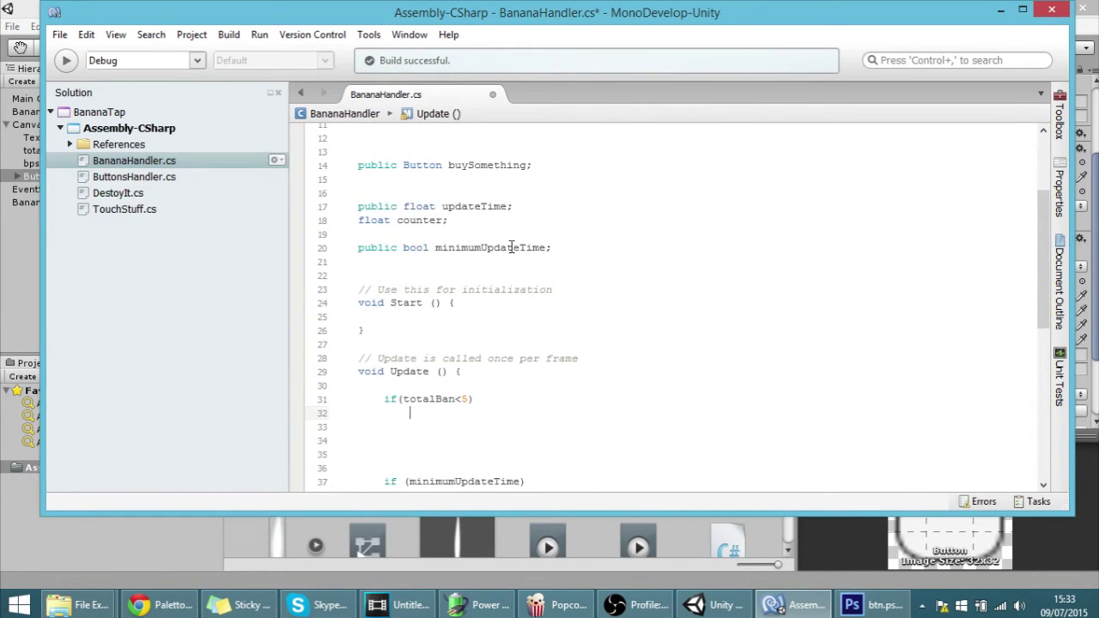
text(bu)
key(Return)
text(.in)
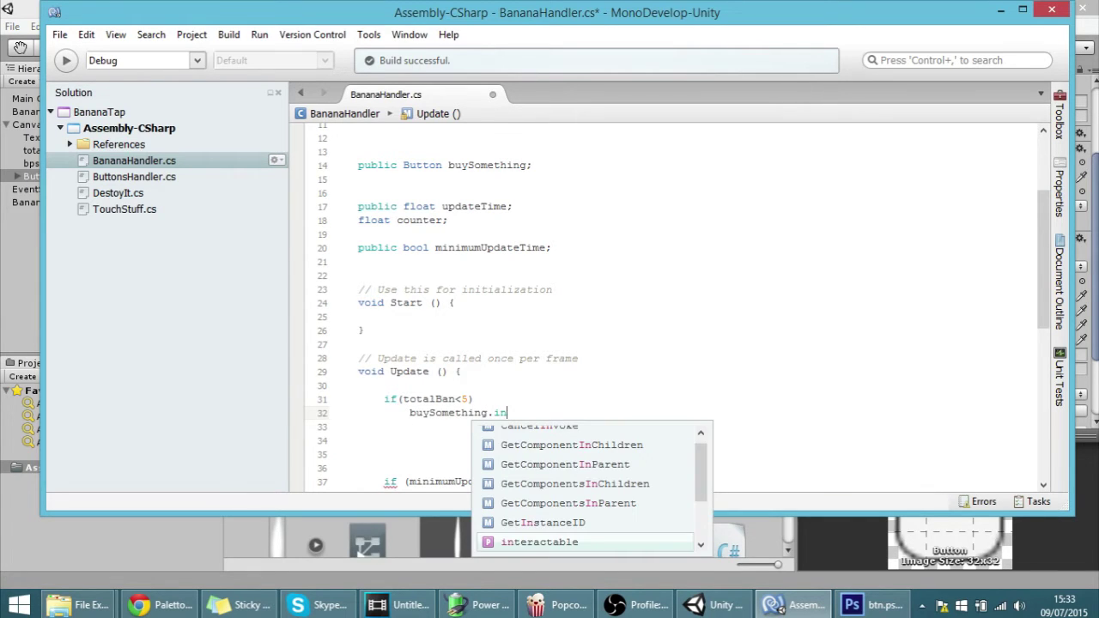
key(Return)
text(=fa)
key(Return)
key(Return)
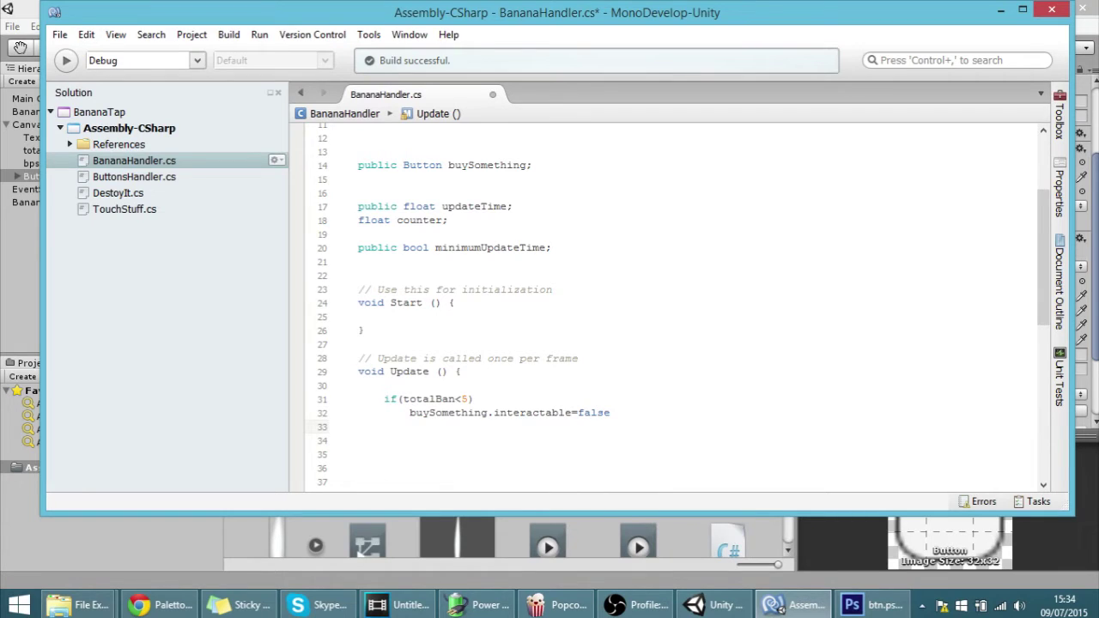
key(BackSpace)
text(;)
Add an else branch containing a copy of the buySomething.interactable statement, with its value set to true.
key(Return)
text(else)
drag(634, 412, 411, 413)
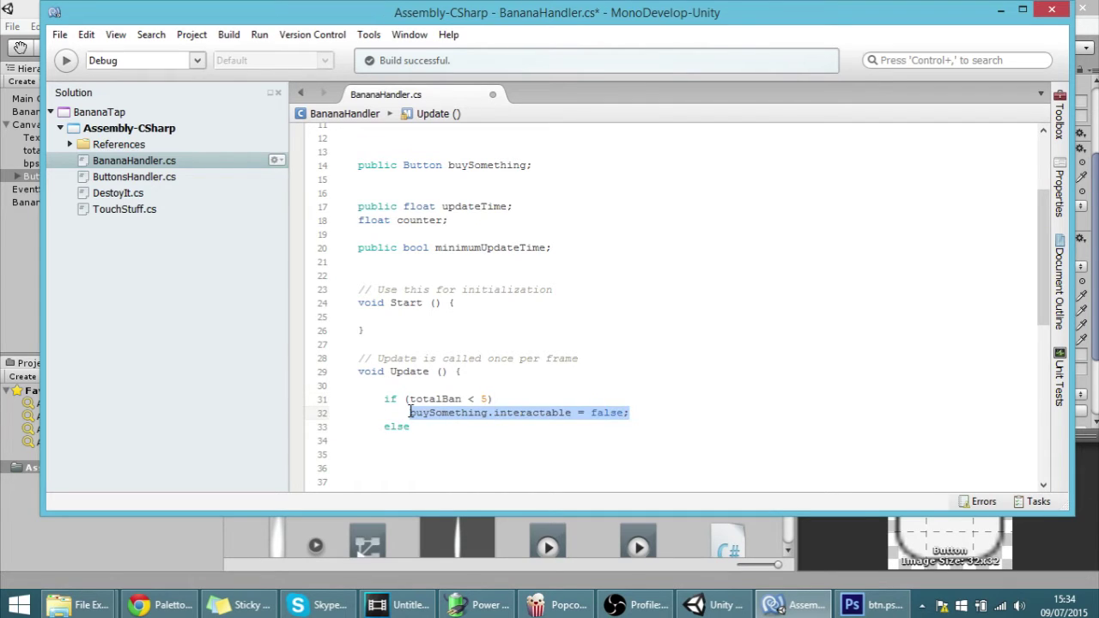
key(ctrl+c)
click(413, 439)
key(ctrl+v)
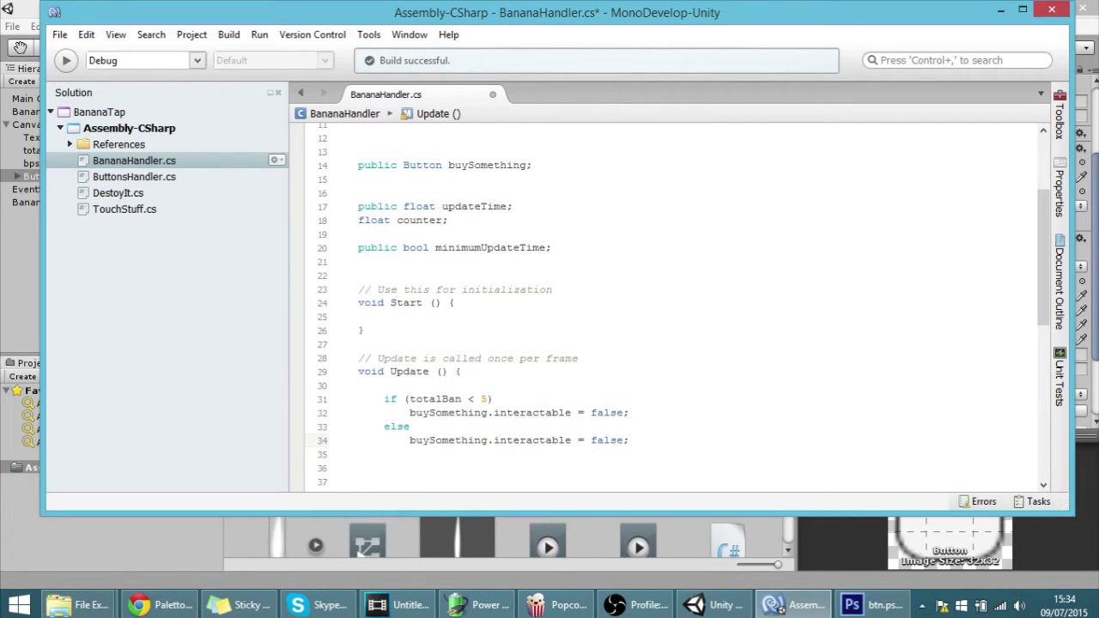
key(BackSpace)
key(BackSpace)
key(BackSpace)
key(BackSpace)
text(true)
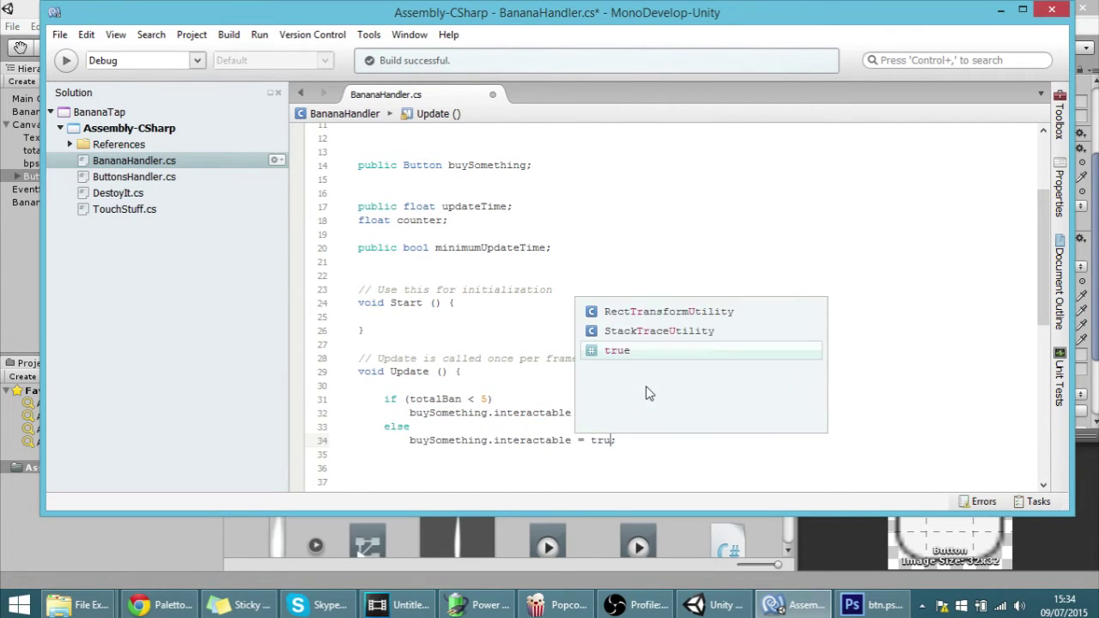
key(Return)
Build the solution and switch back to Unity.
key(F7)
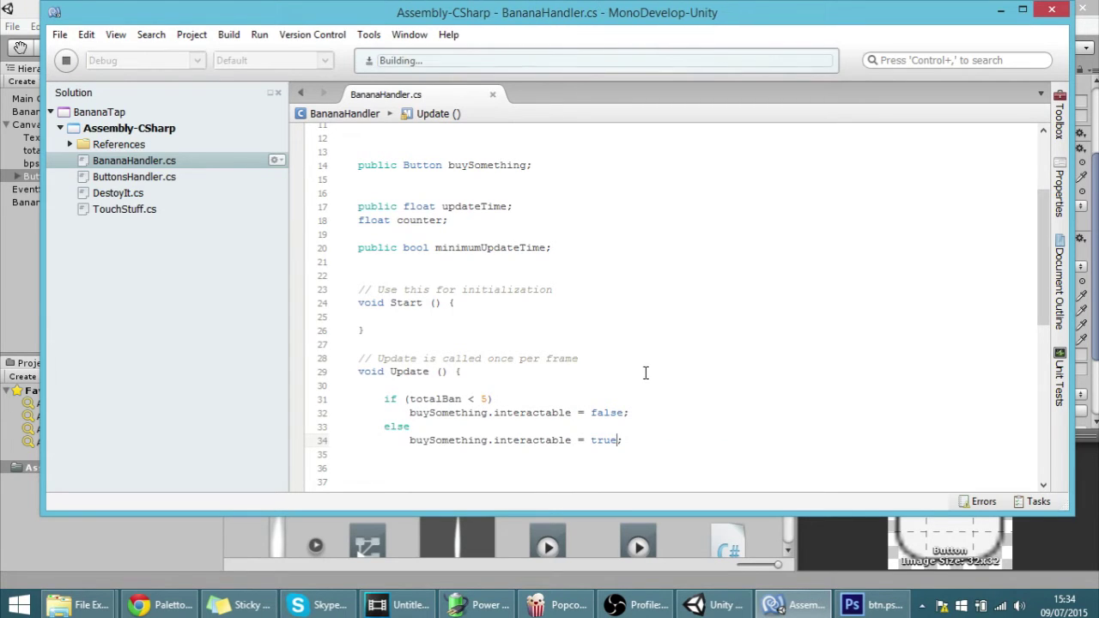
click(1090, 300)
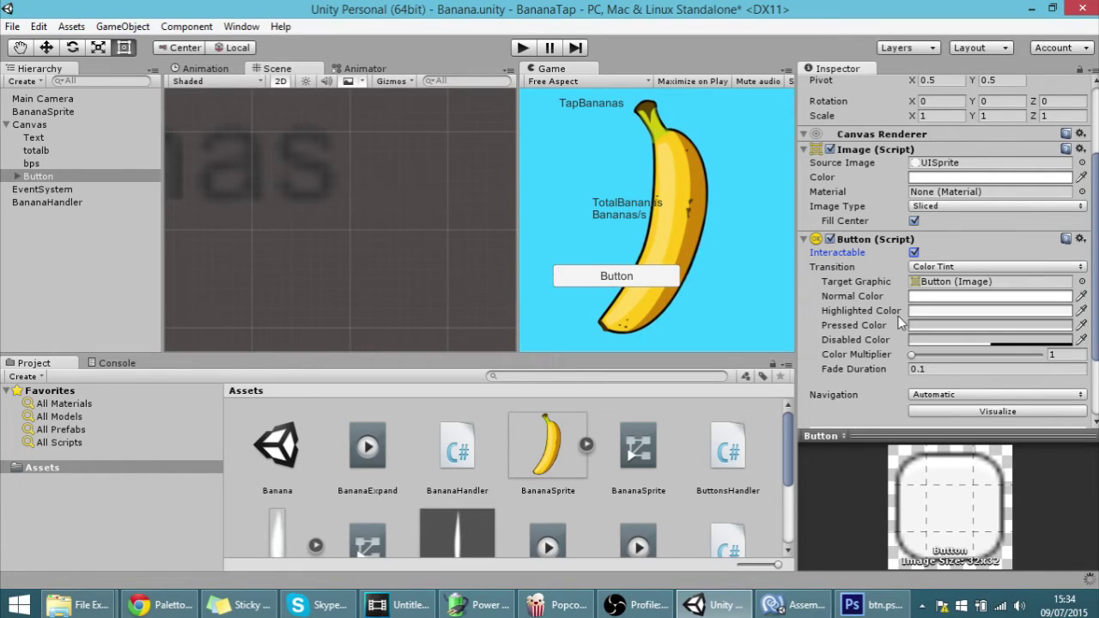
Set the BananaHandler's Bps to 1 and assign the UI Button to its Buy Something reference.
click(77, 203)
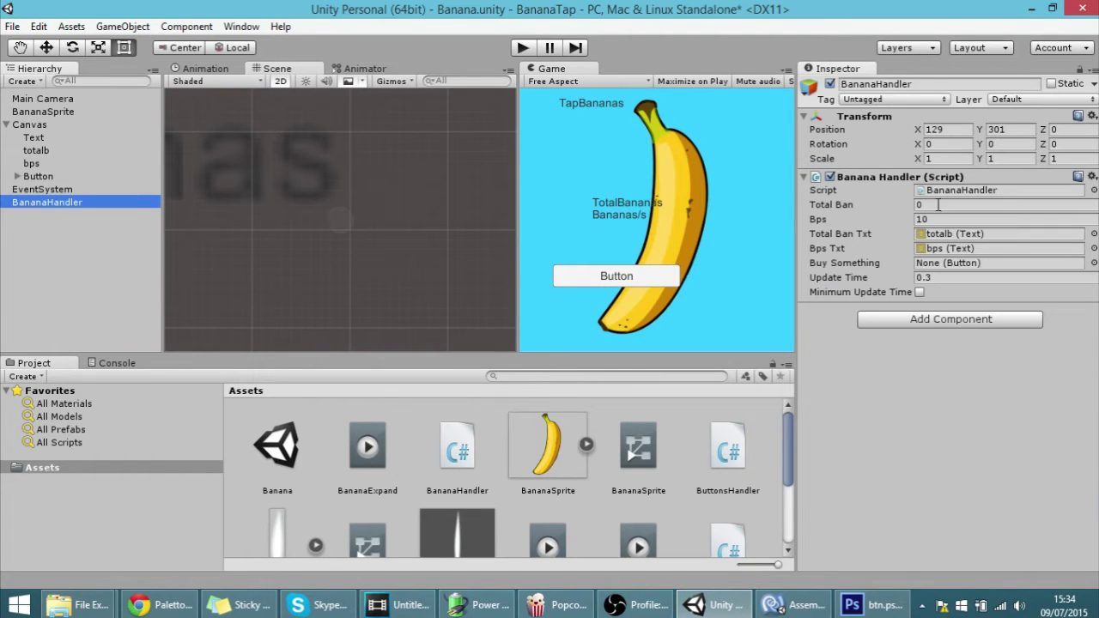
click(948, 218)
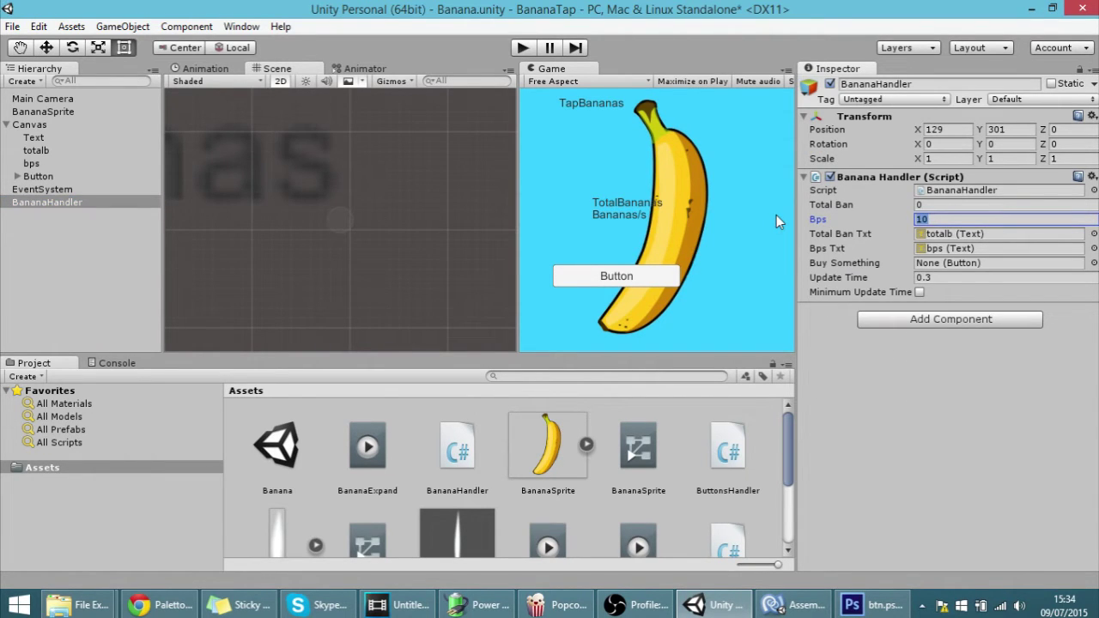
text(1)
click(599, 254)
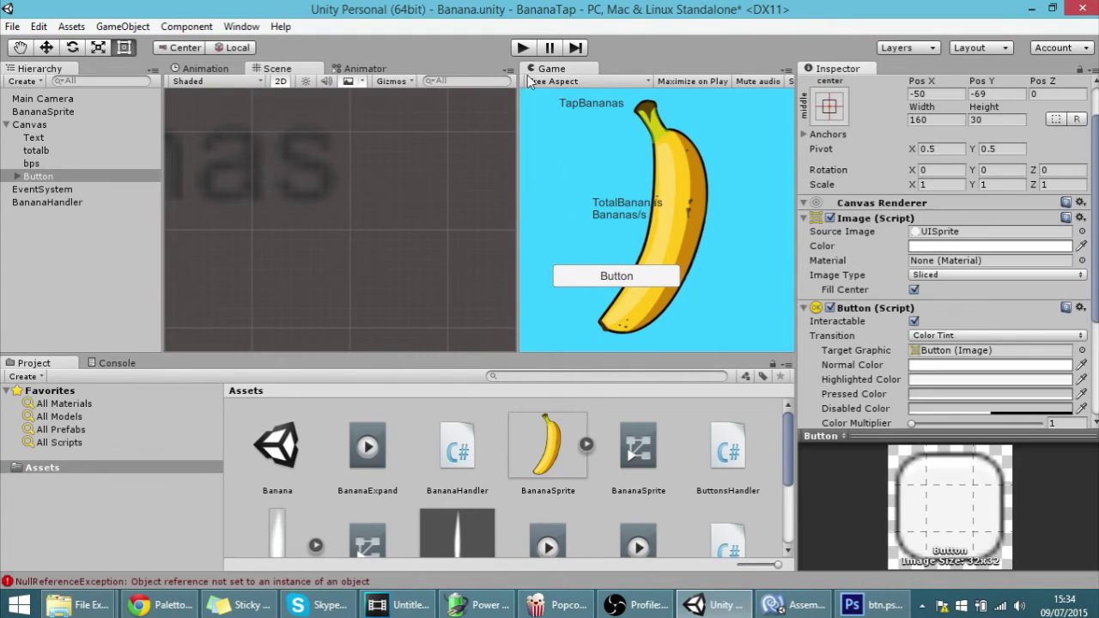
click(48, 203)
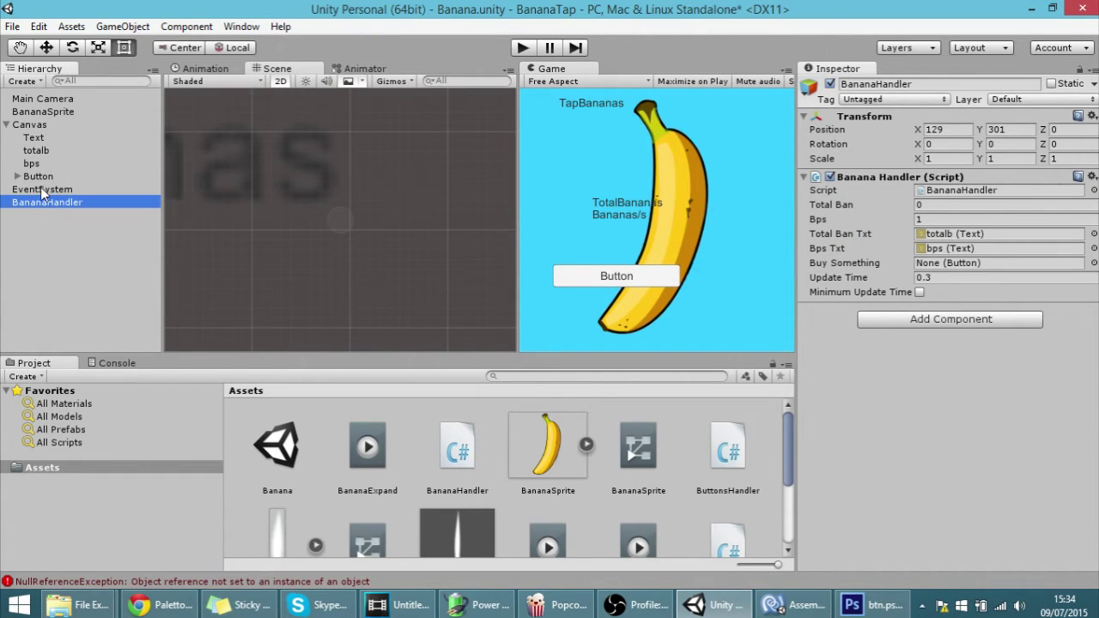
drag(38, 175, 955, 266)
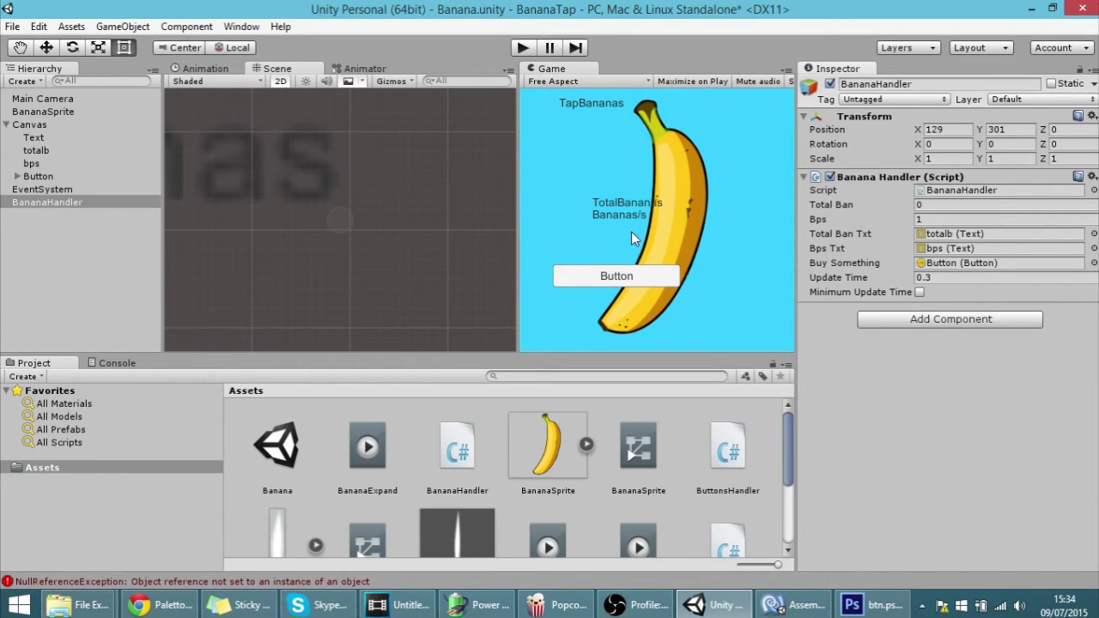
Run the game, buy bananas per second repeatedly with the on-screen button, and stop the game.
click(528, 53)
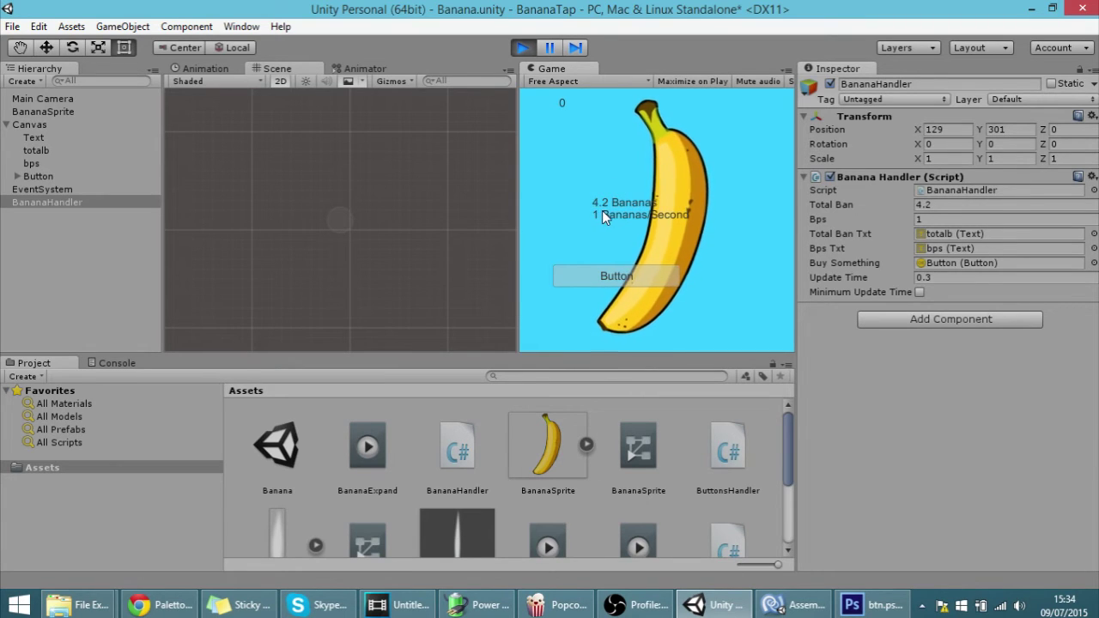
click(639, 276)
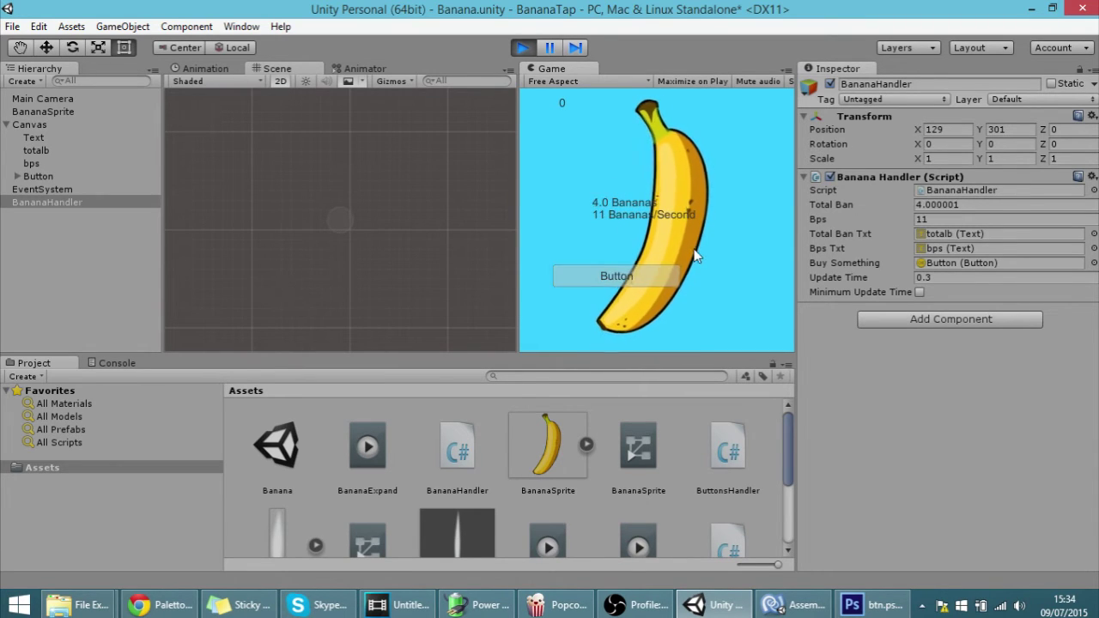
click(651, 273)
click(651, 273)
click(652, 273)
click(652, 273)
click(651, 273)
click(651, 273)
click(651, 273)
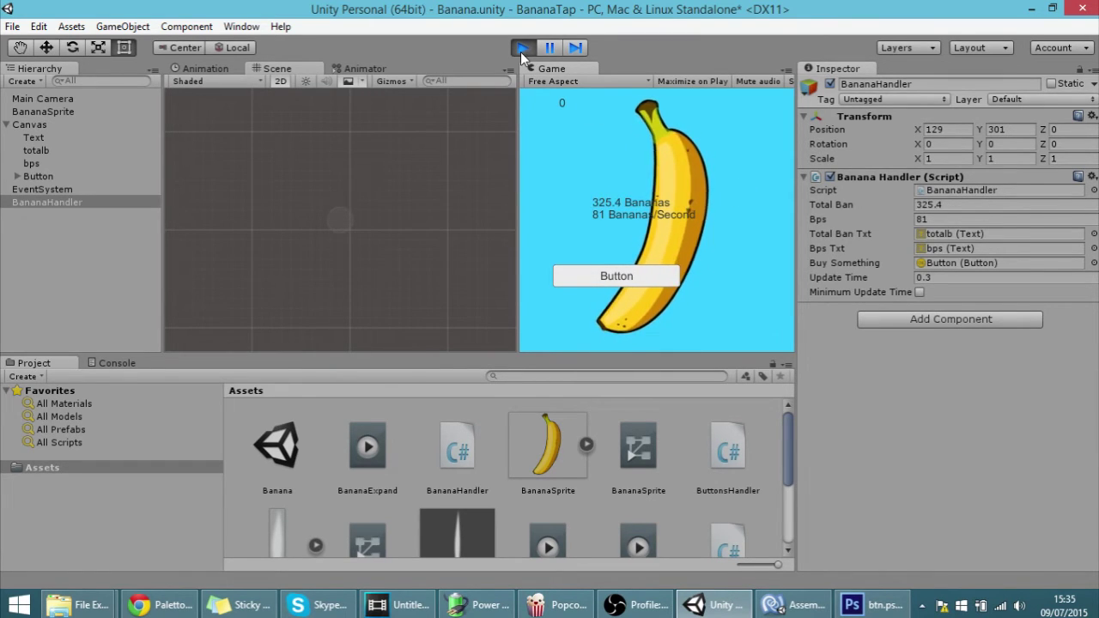
click(521, 49)
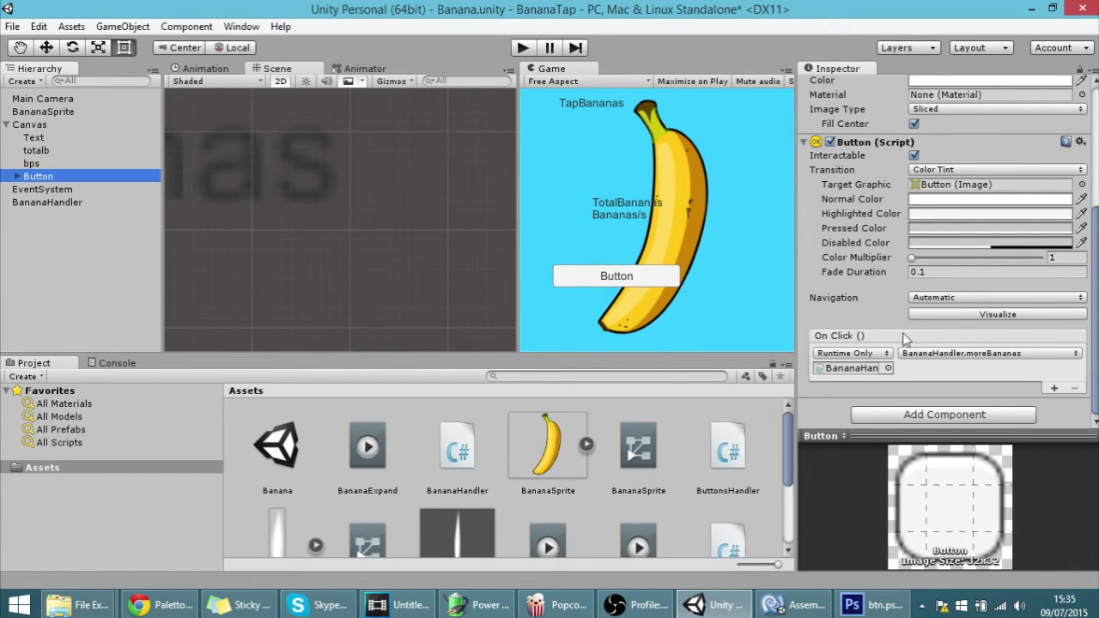
Review the Button's On Click event, test buying with it in a second game run, and stop the game.
click(855, 342)
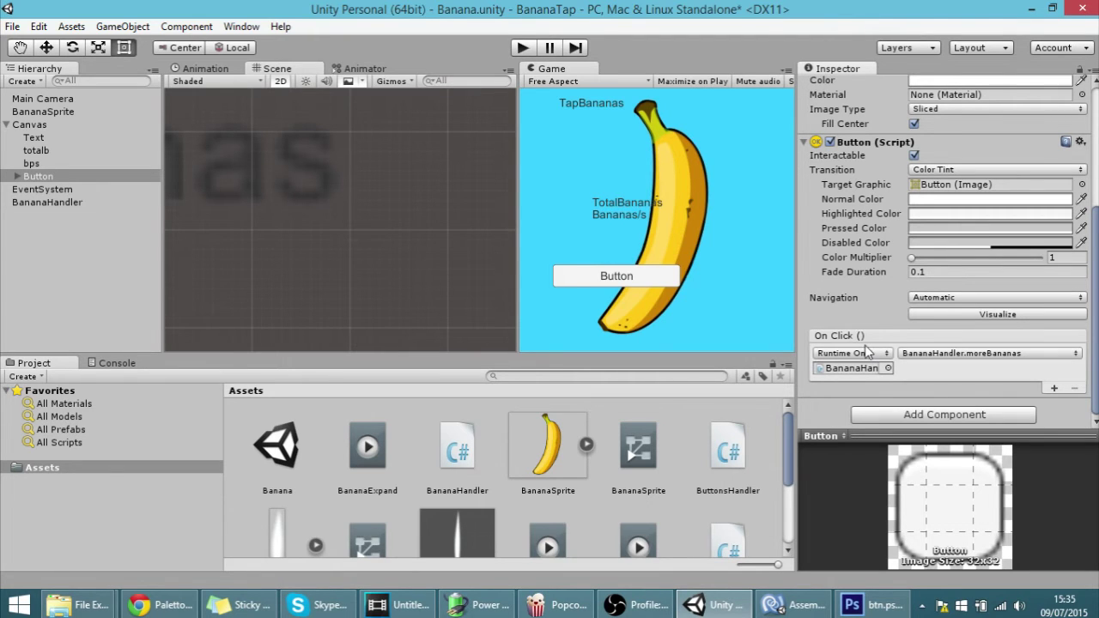
click(522, 47)
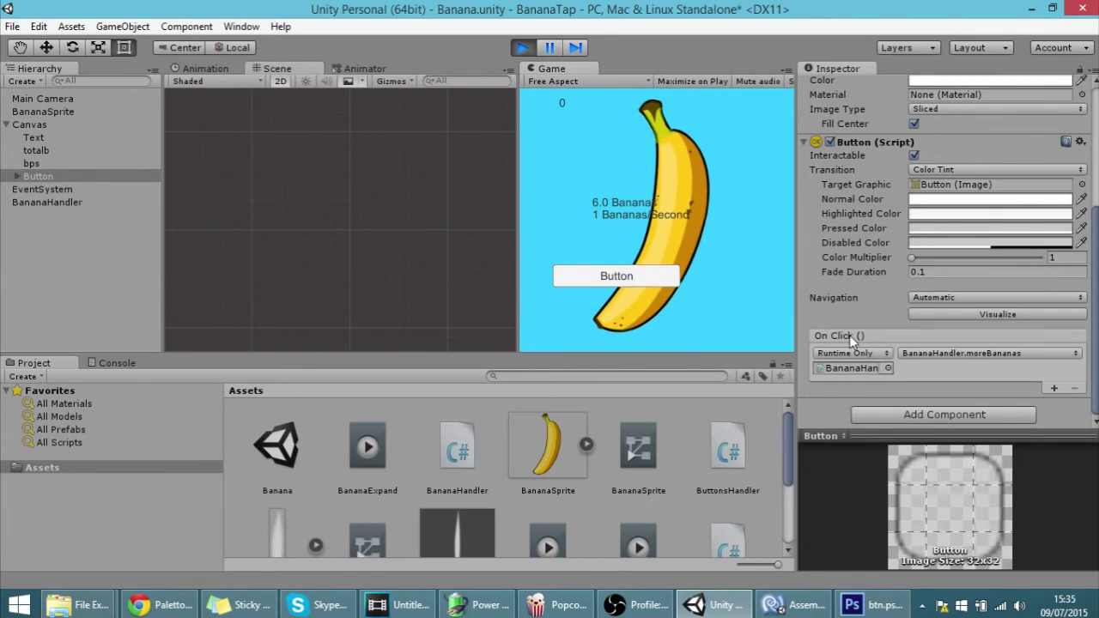
click(597, 275)
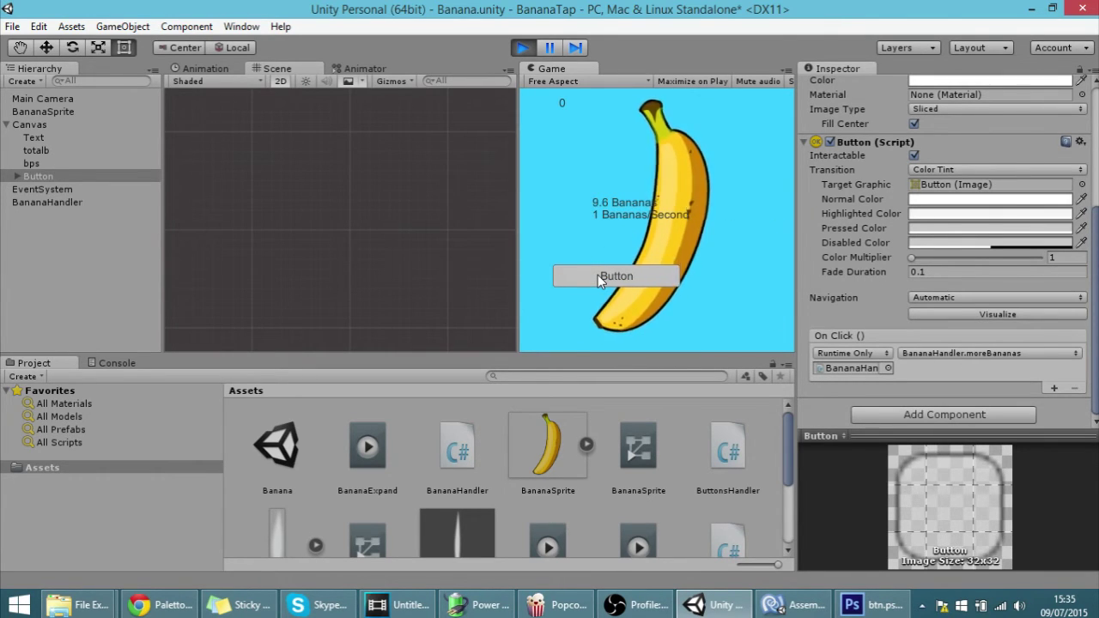
click(597, 274)
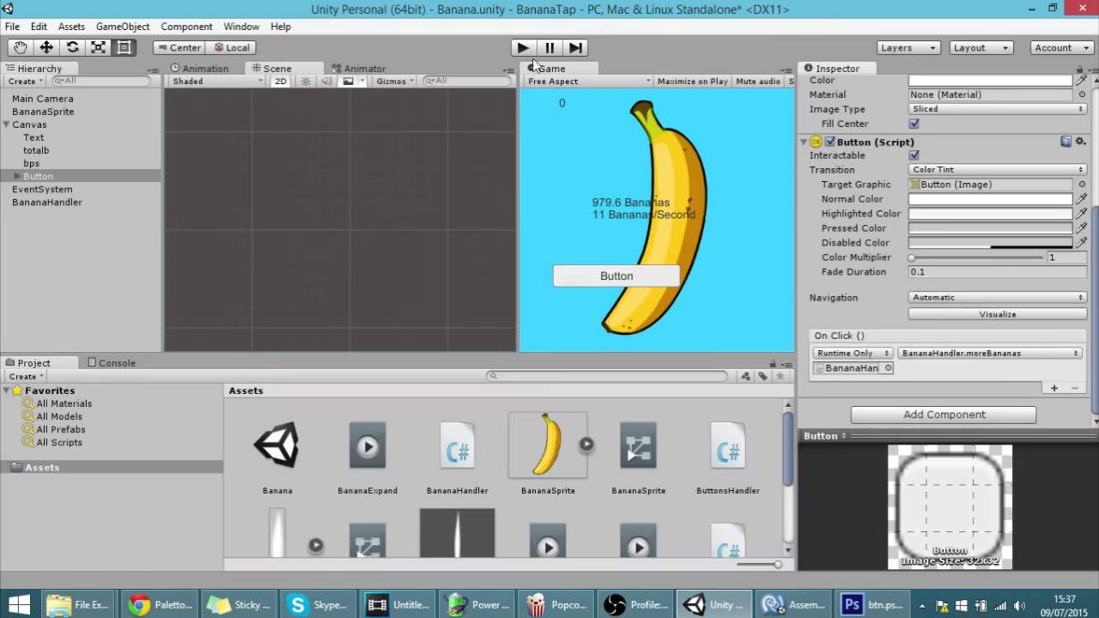
click(525, 48)
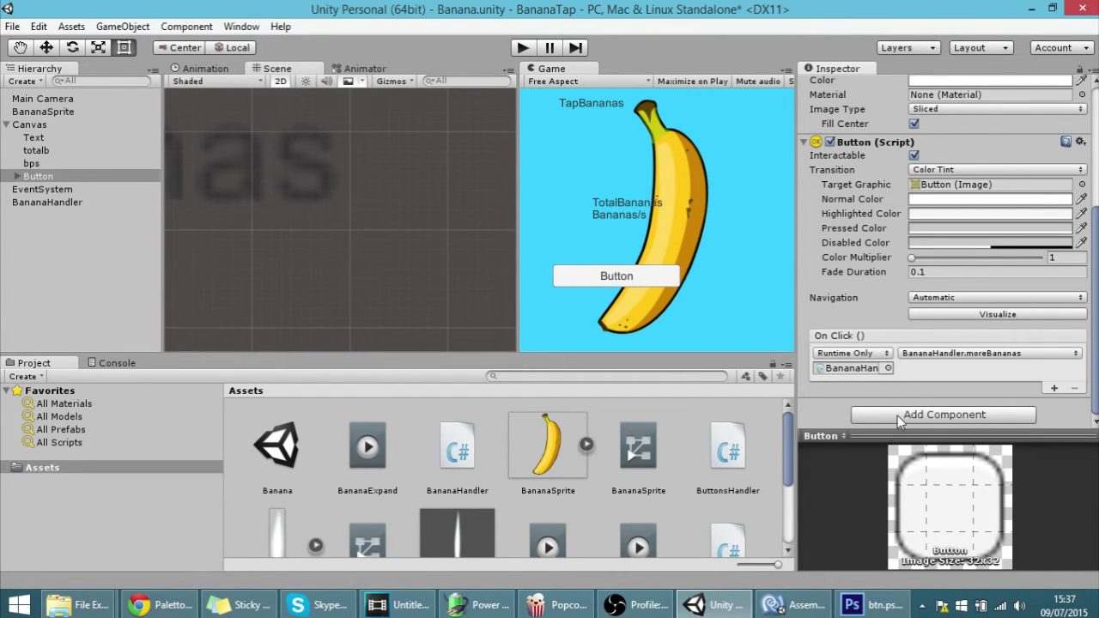
Examine the settings of the EventSystem and Canvas objects and the UI object types available for creation.
click(57, 189)
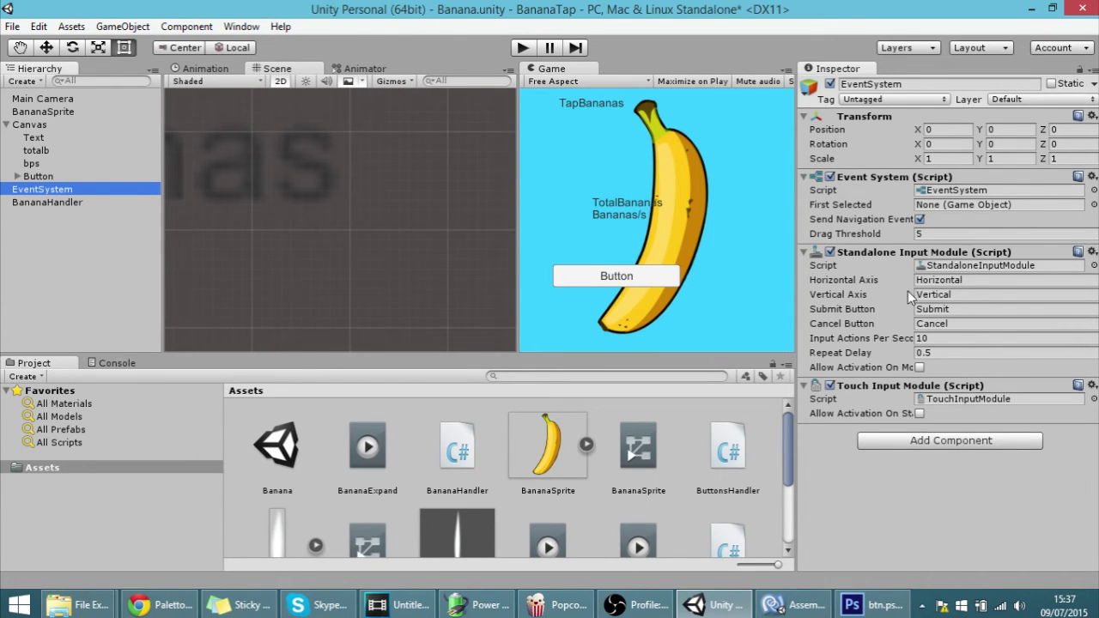
click(39, 125)
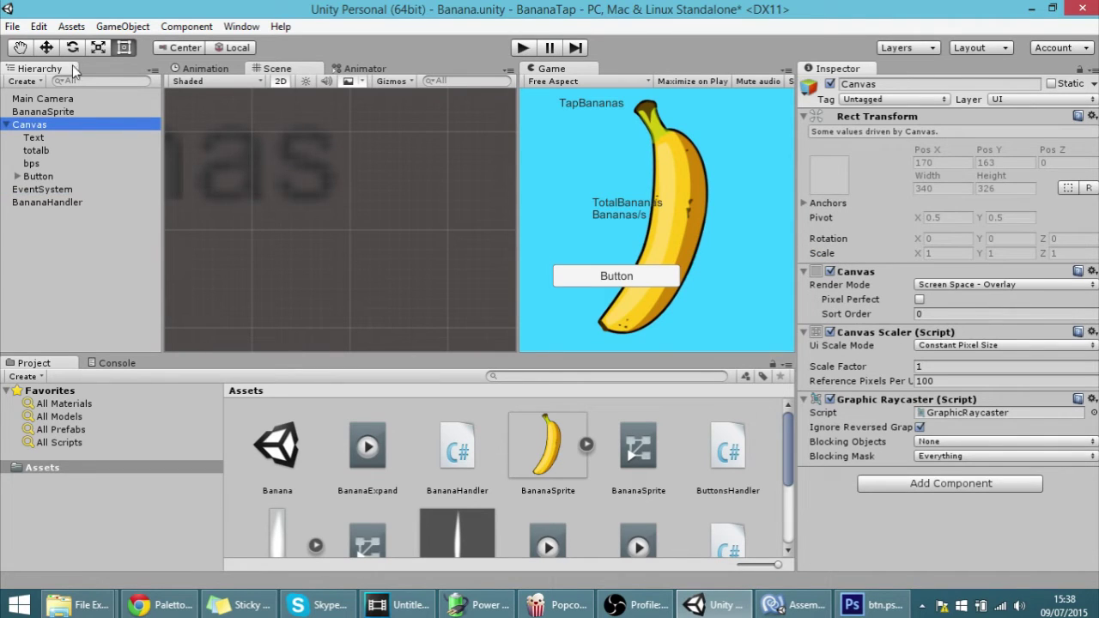
click(125, 29)
mouse_move(206, 153)
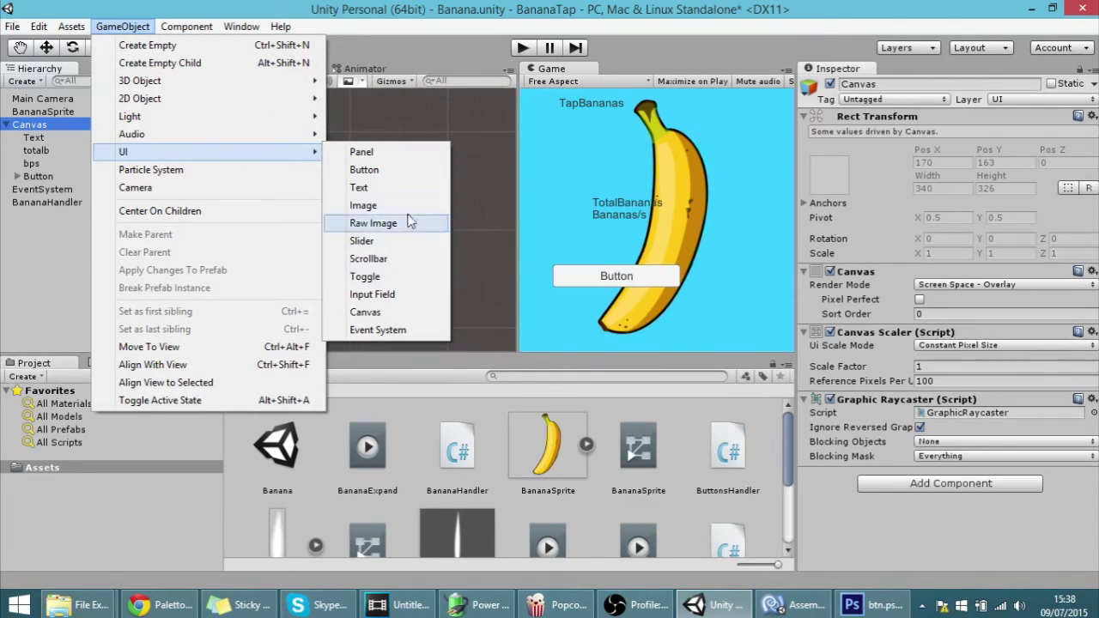
click(35, 243)
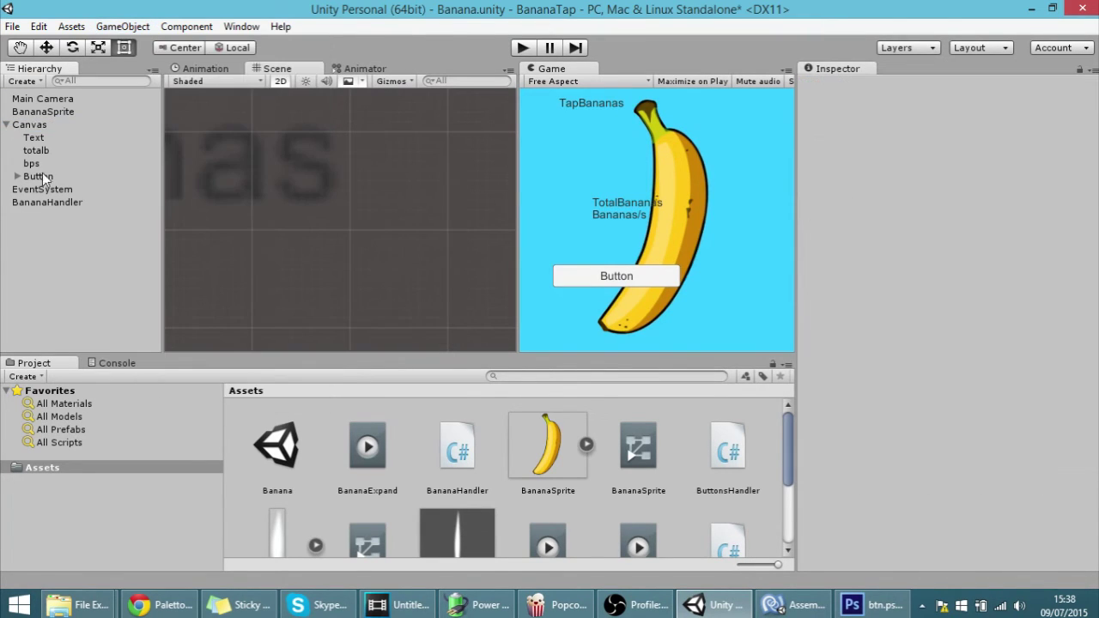
click(31, 125)
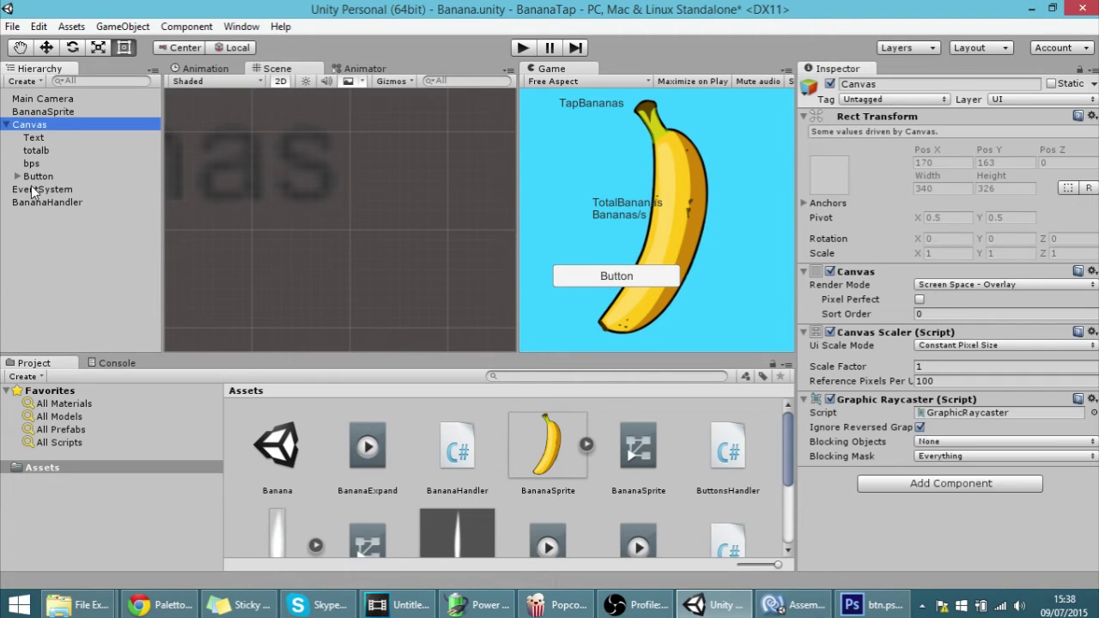
click(32, 190)
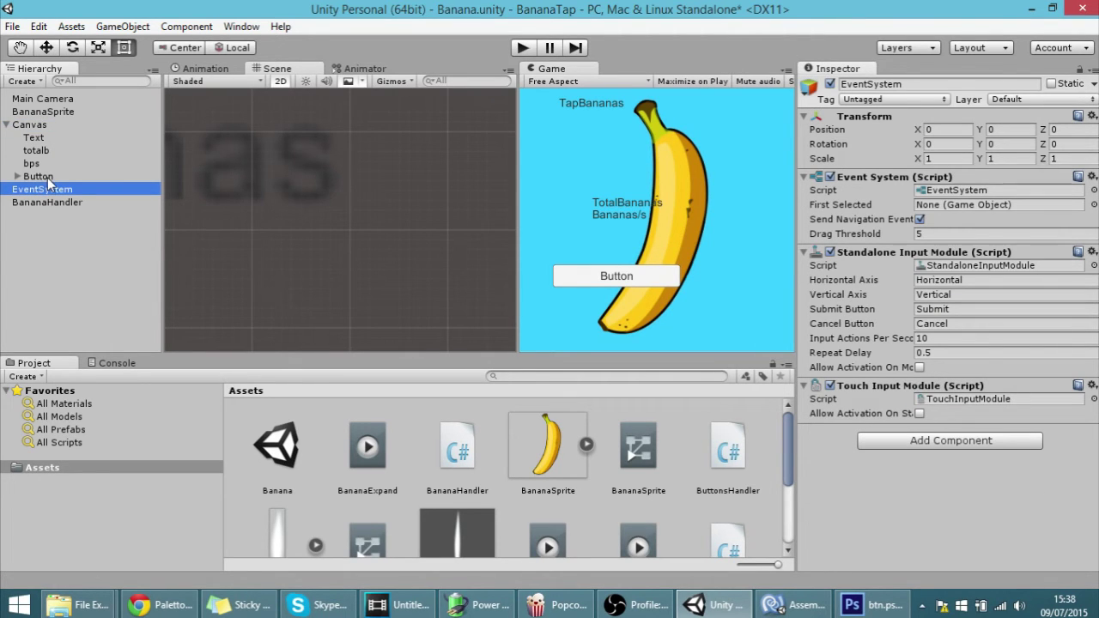
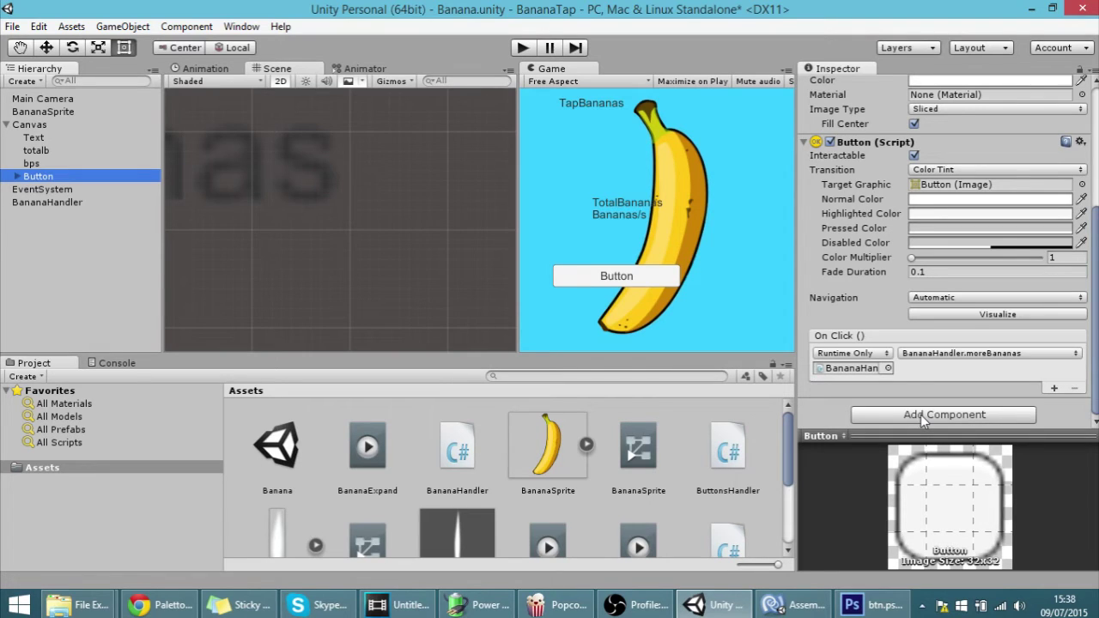
Add an Event Trigger component to the Button.
click(922, 417)
scroll(923, 386, down, 1)
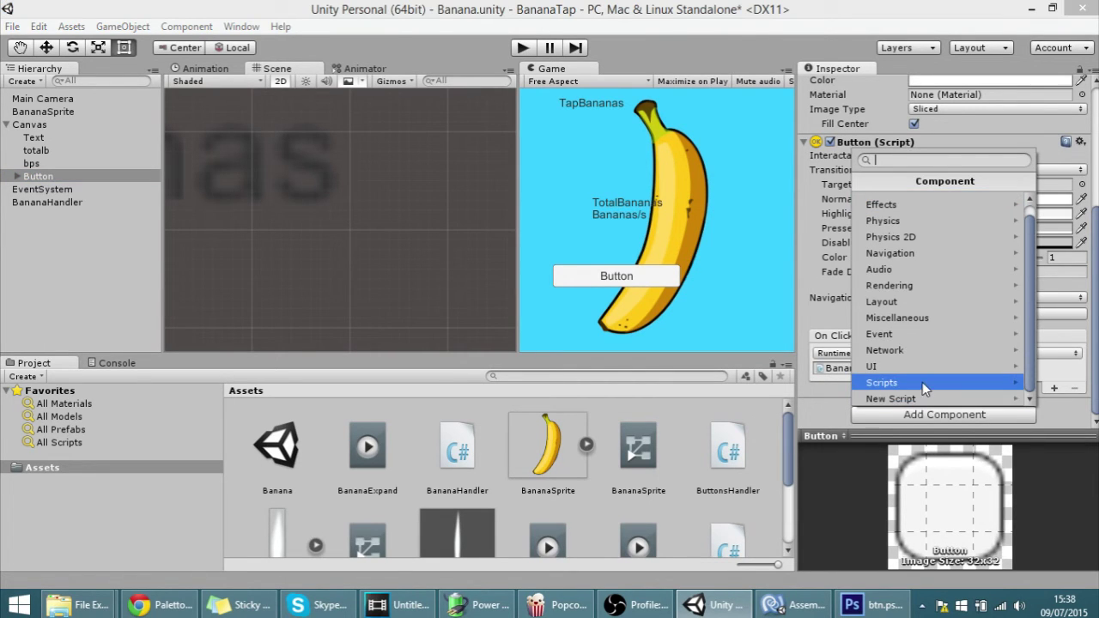
click(909, 339)
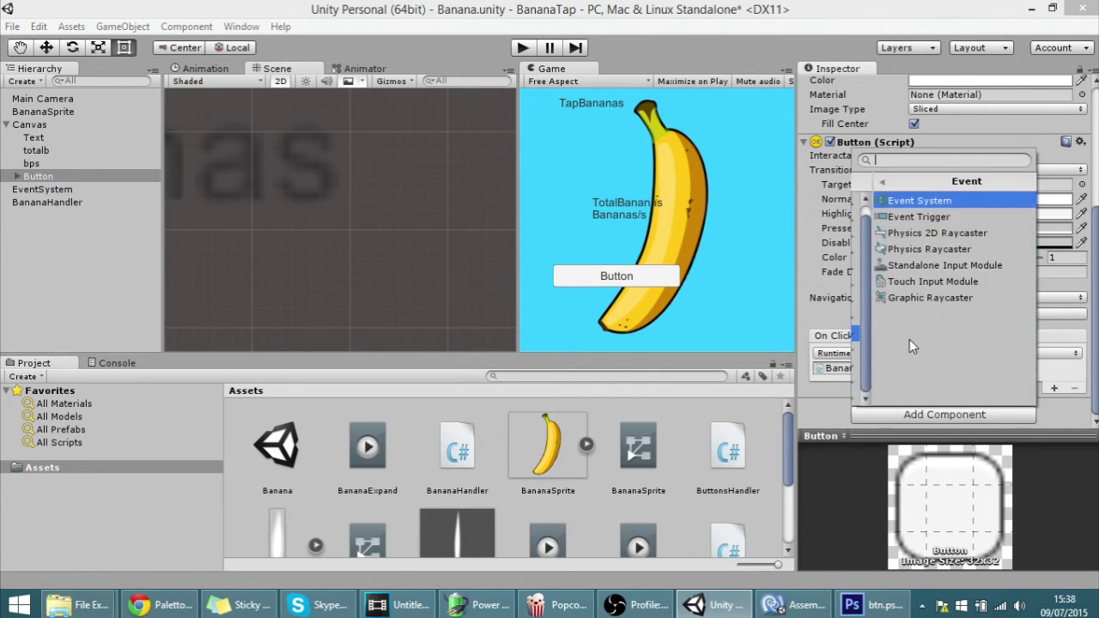
click(946, 214)
scroll(1058, 411, down, 2)
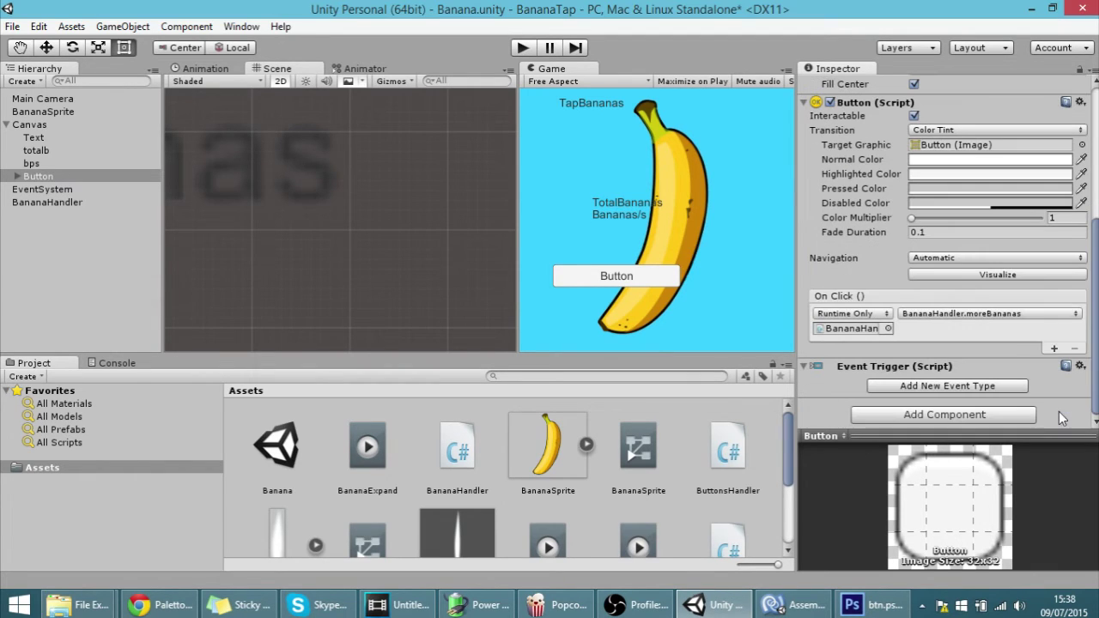
Add a PointerDown event type to the Event Trigger and give it one empty callback entry.
click(918, 390)
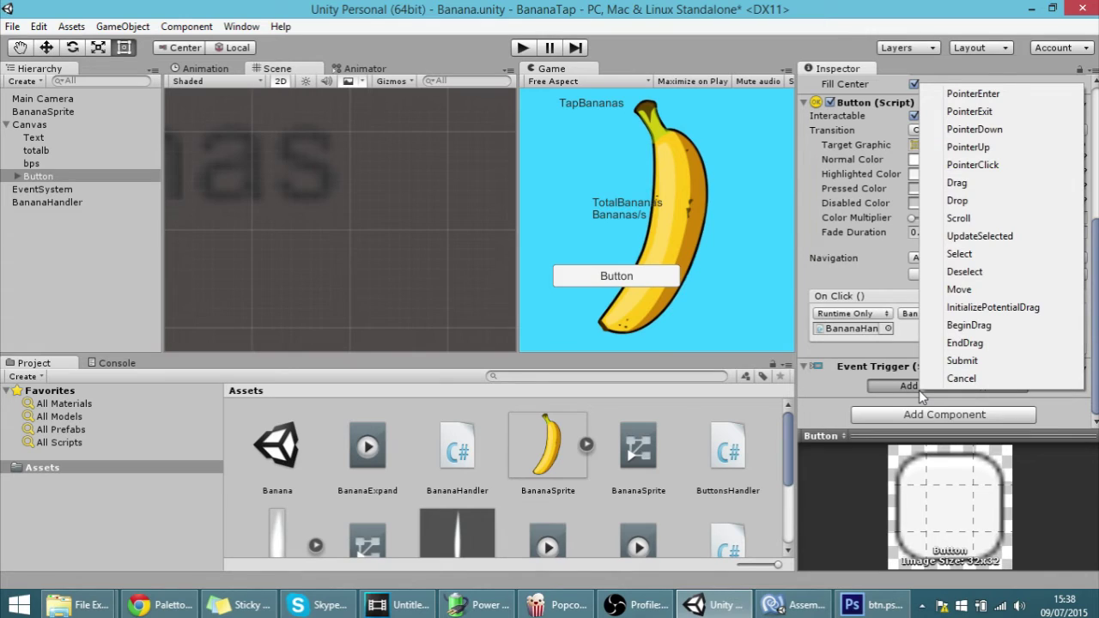
click(1003, 134)
scroll(928, 375, down, 2)
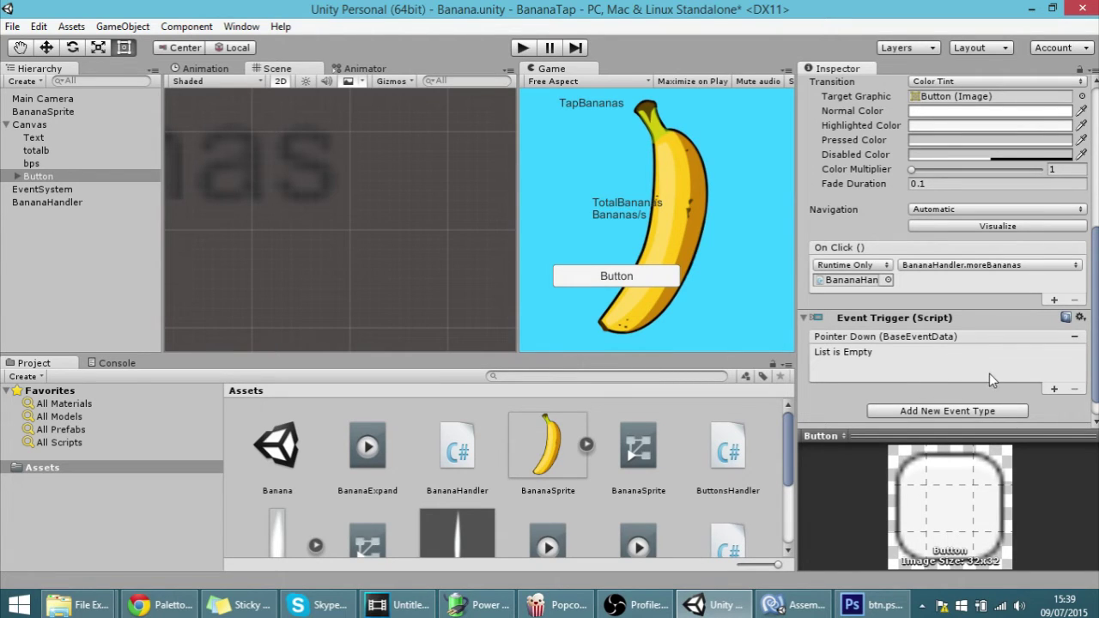
click(1054, 390)
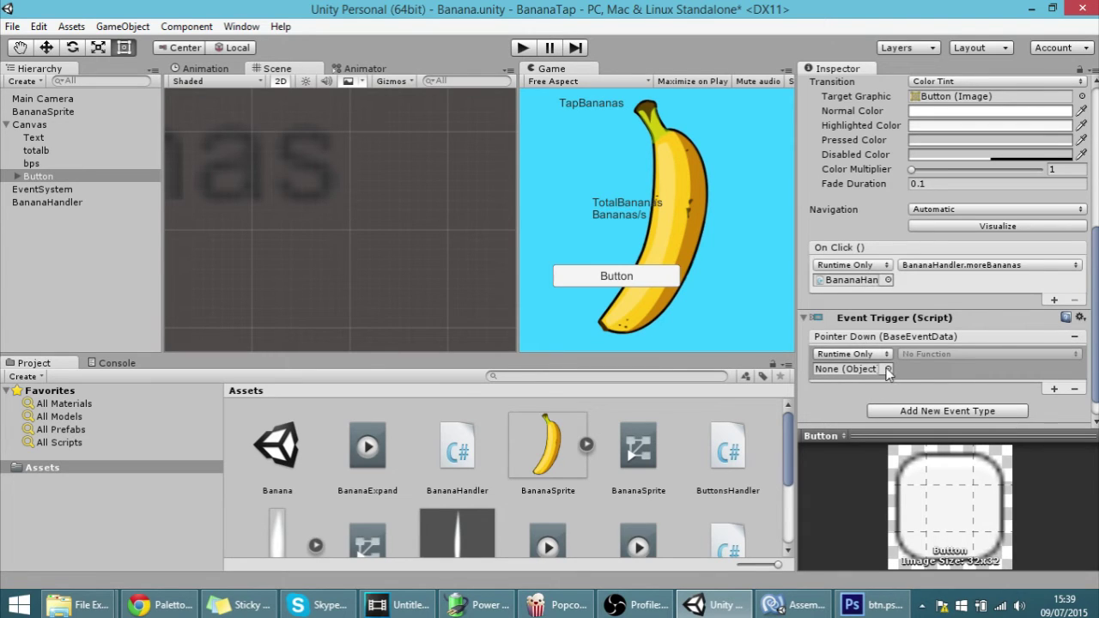
Clear the target object of the Button's On Click event by setting it to None.
click(888, 280)
click(475, 357)
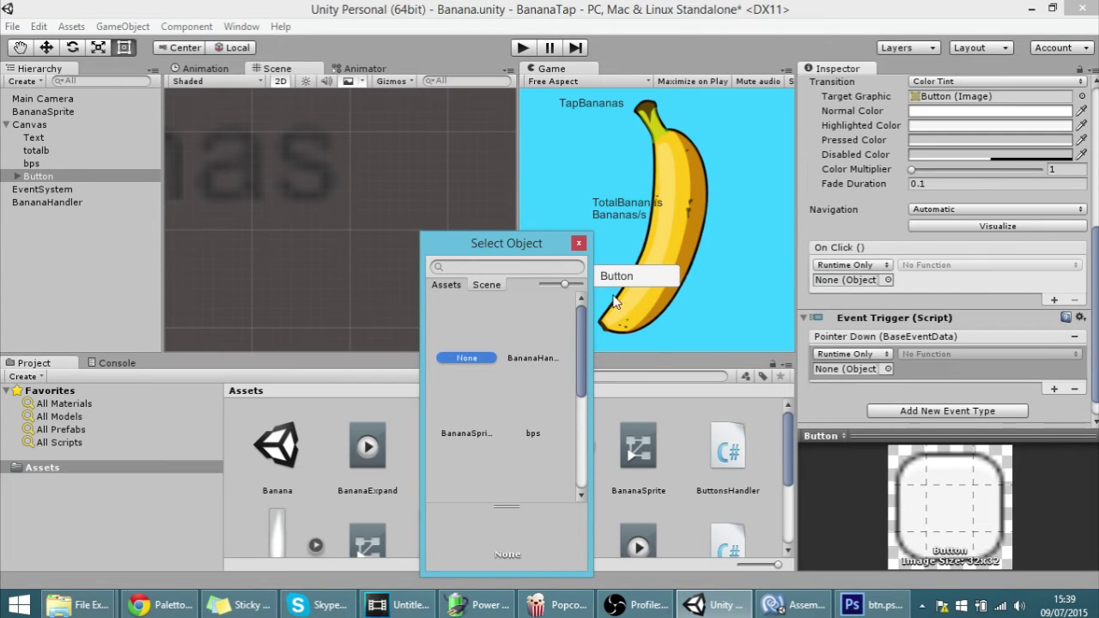
click(579, 243)
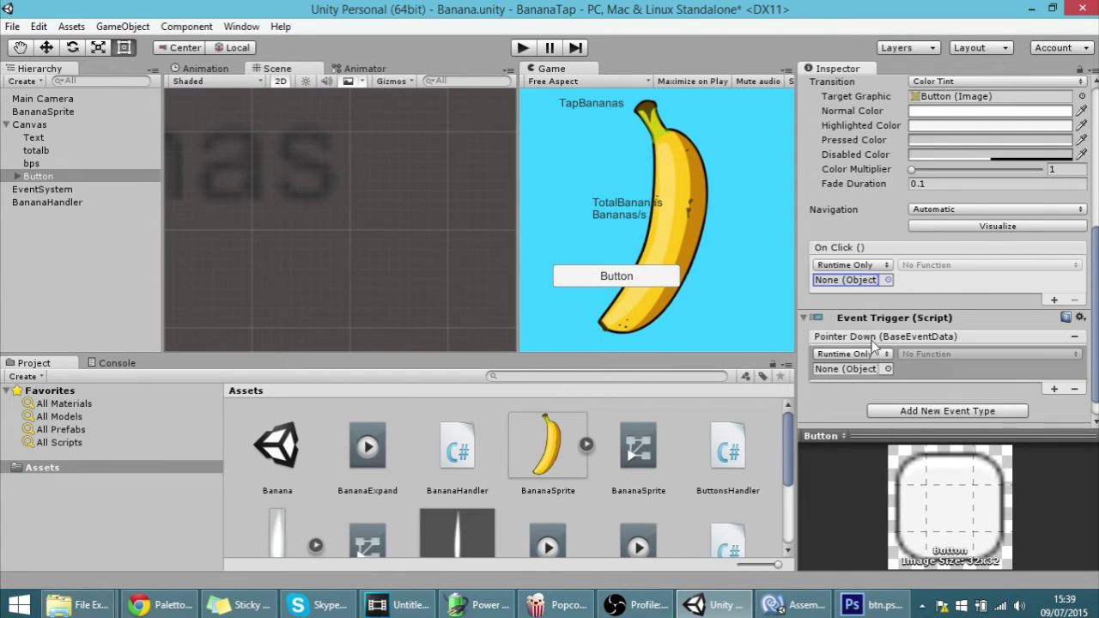
Set the Pointer Down callback's object to BananaHandler and its function to moreBananas().
click(887, 369)
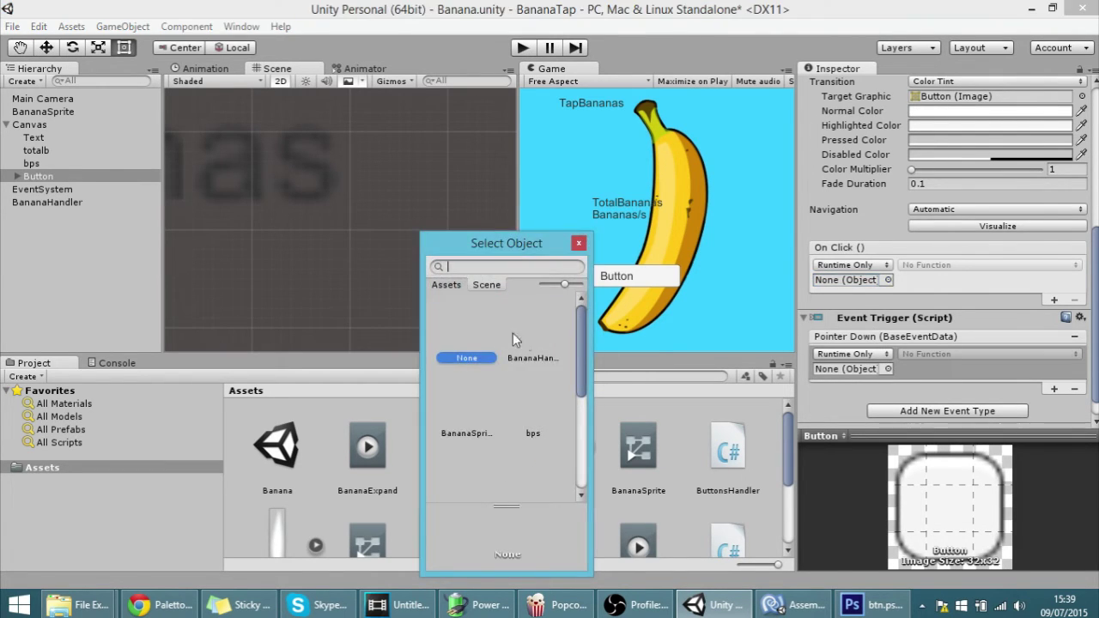
click(528, 336)
click(924, 355)
mouse_move(934, 434)
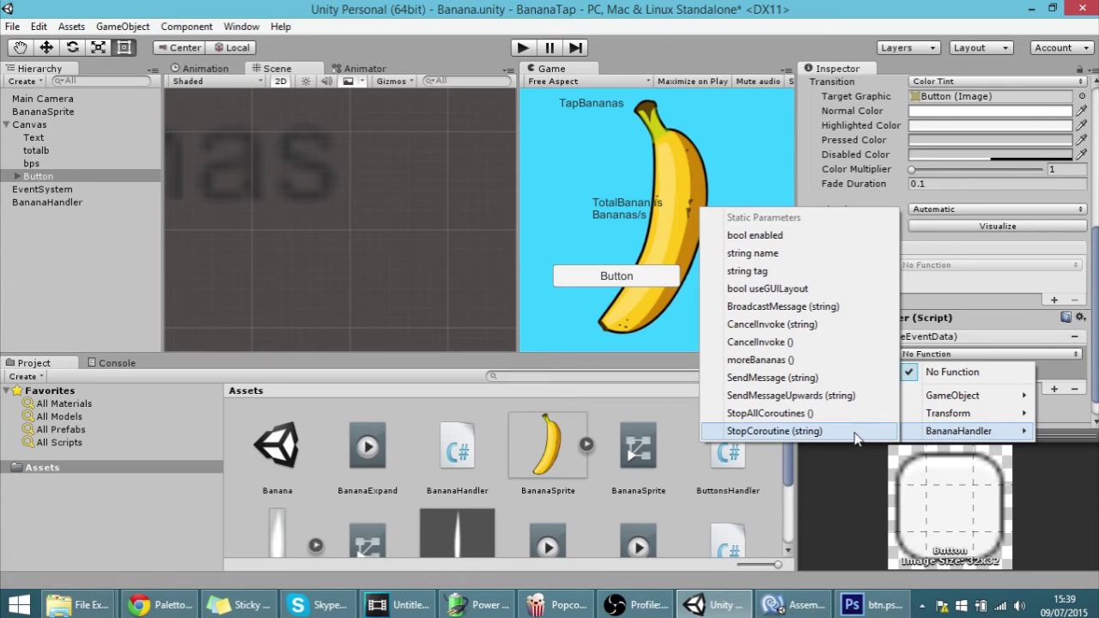
click(822, 362)
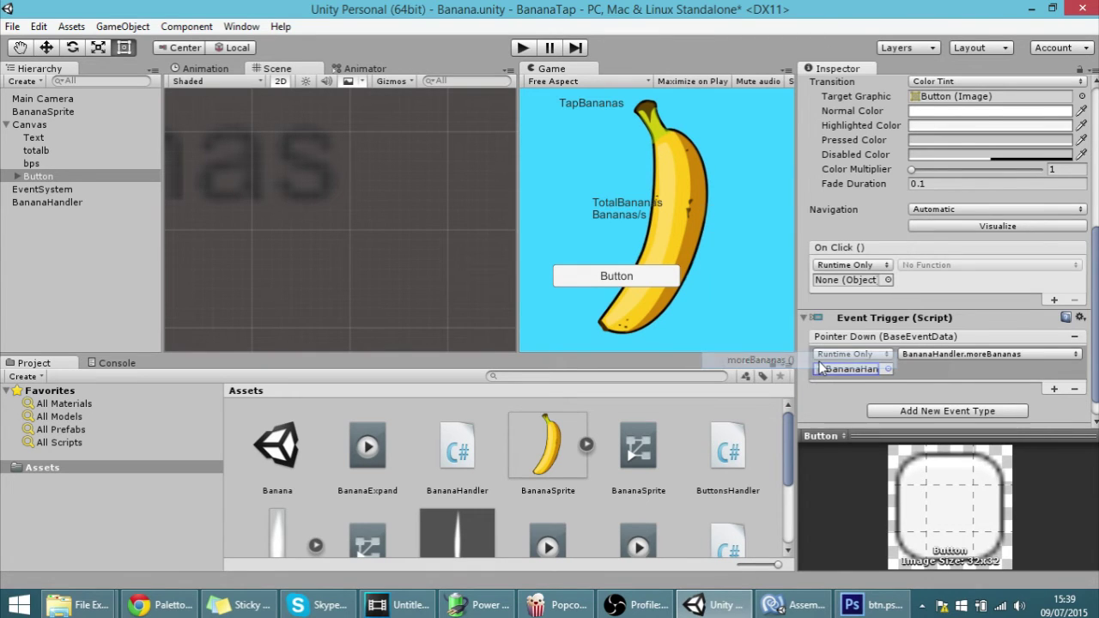
Run the game and test the Pointer Down event by buying twice with the on-screen button.
click(514, 45)
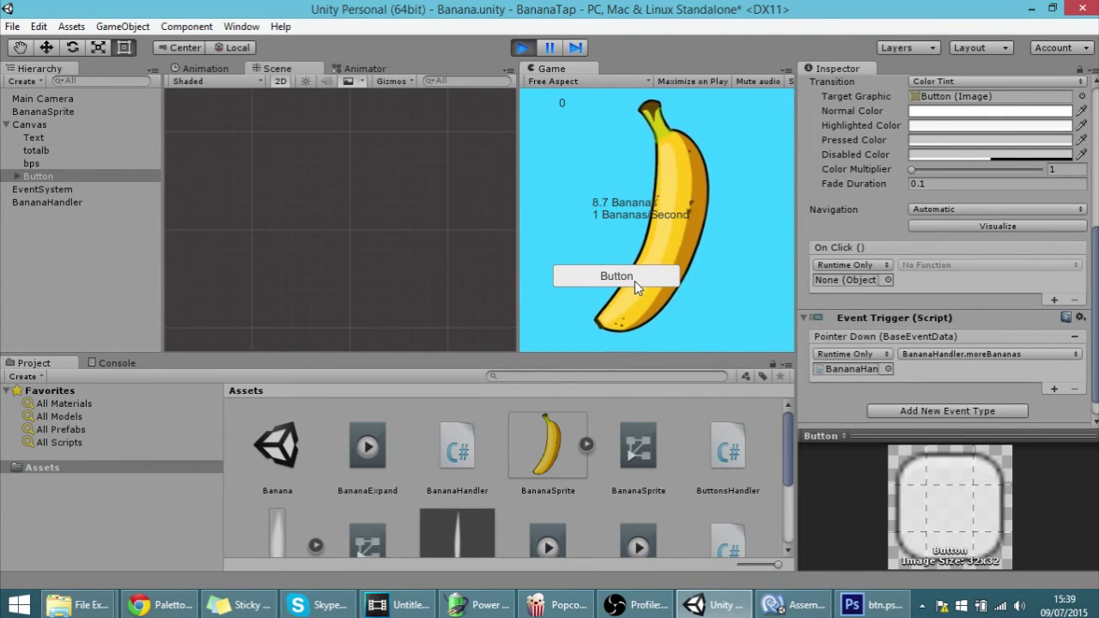
click(635, 281)
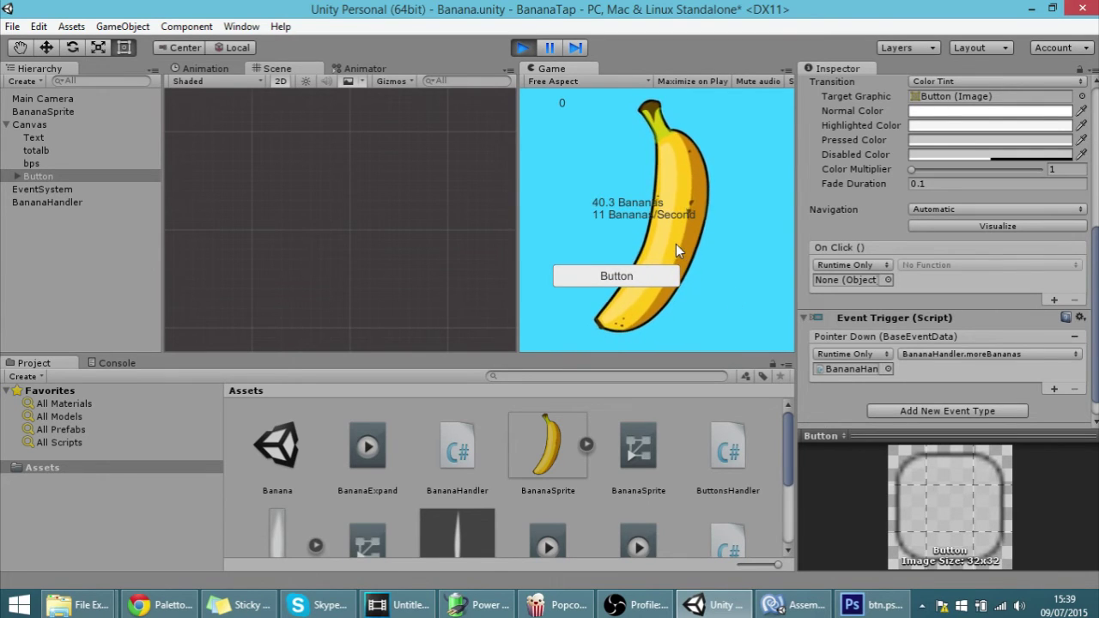
click(625, 271)
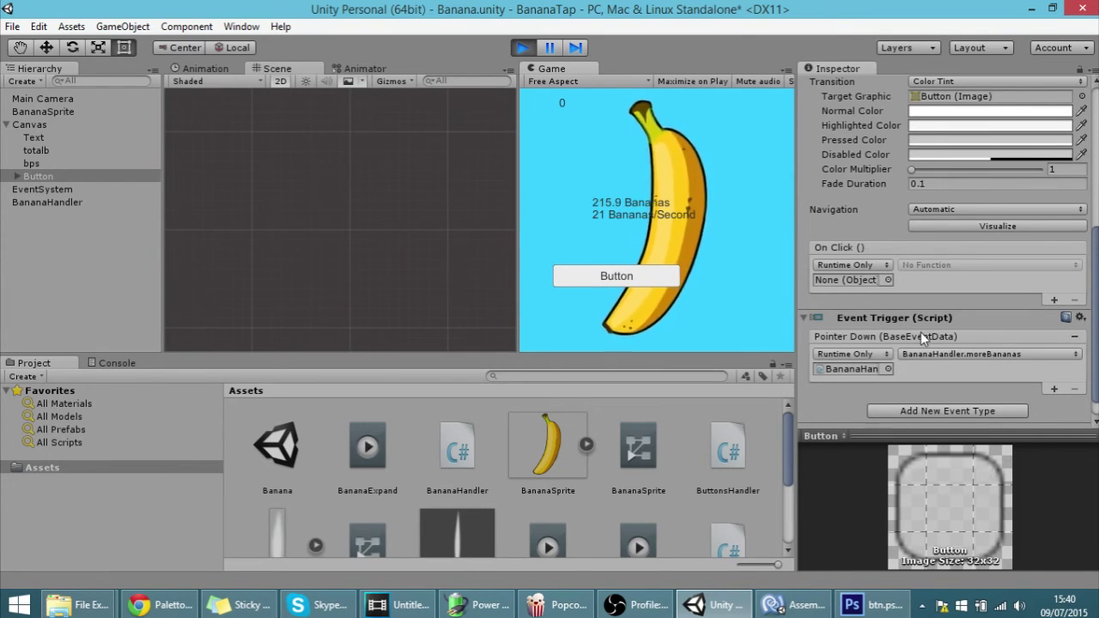
Stop the running game and bring up the Button's Image component settings.
click(522, 48)
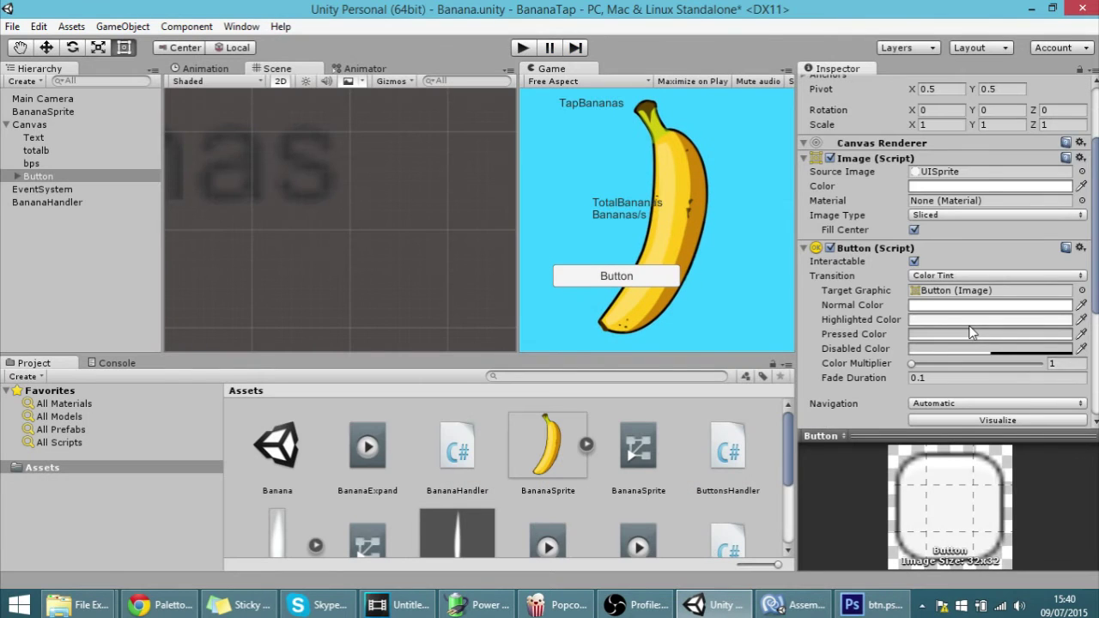
scroll(969, 325, down, 3)
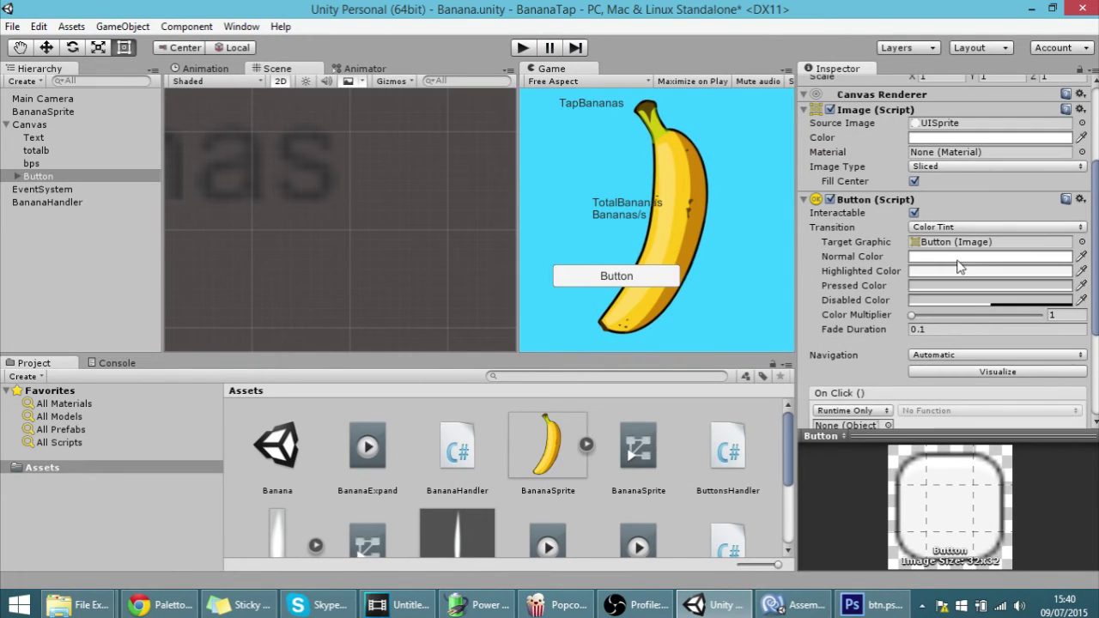
scroll(968, 260, up, 3)
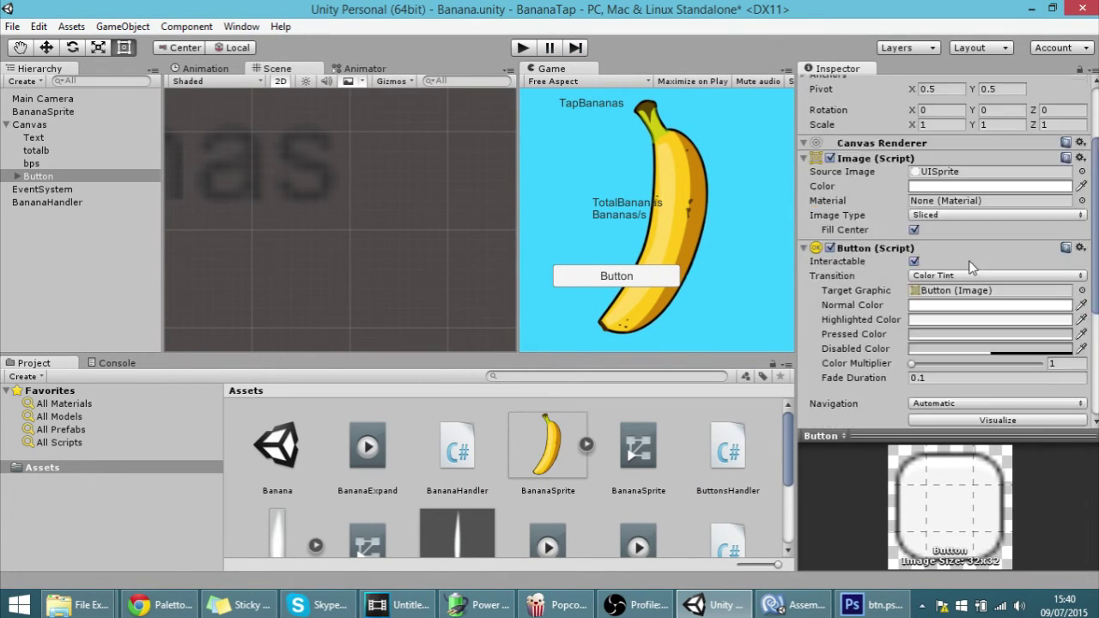
Toggle the Button image's Fill Center option off and on repeatedly to compare its effect.
click(913, 240)
click(915, 241)
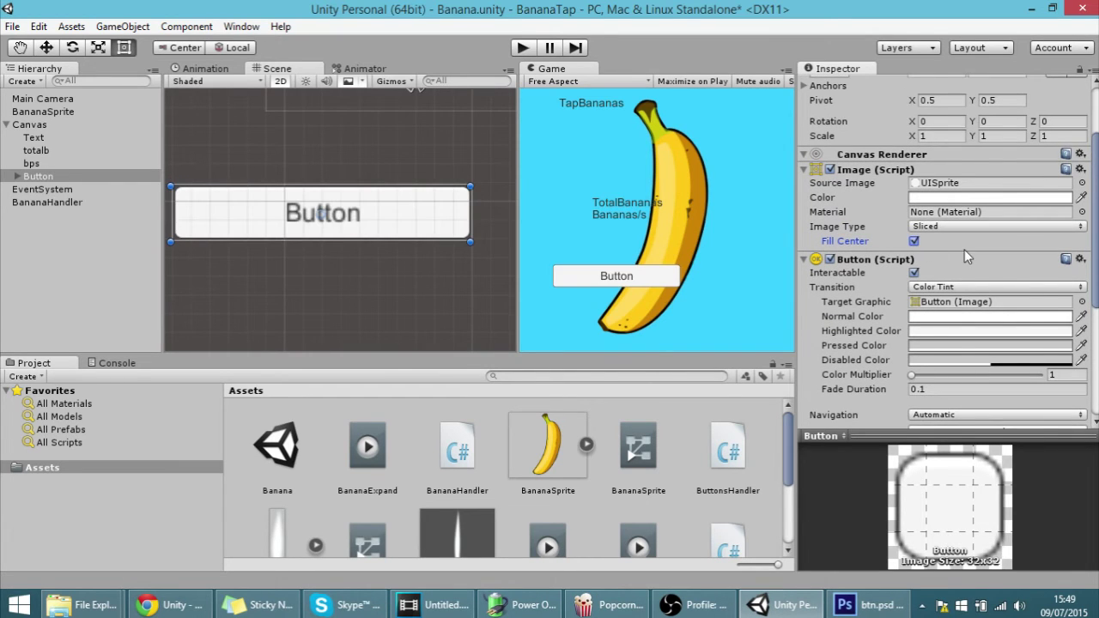
scroll(965, 256, up, 5)
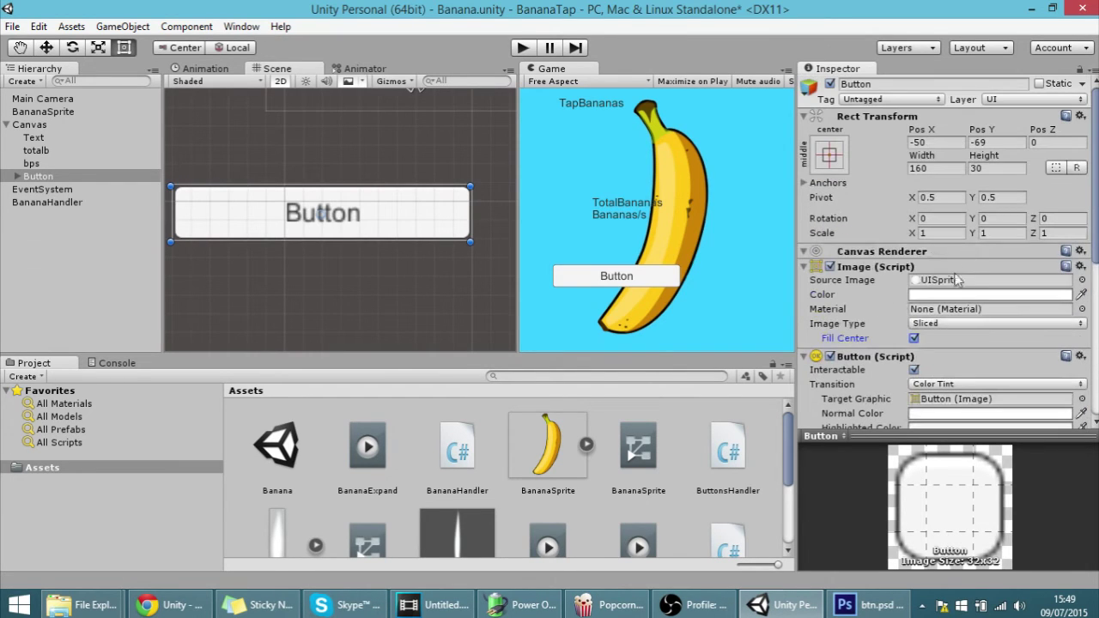
click(914, 339)
click(914, 338)
click(914, 338)
click(914, 338)
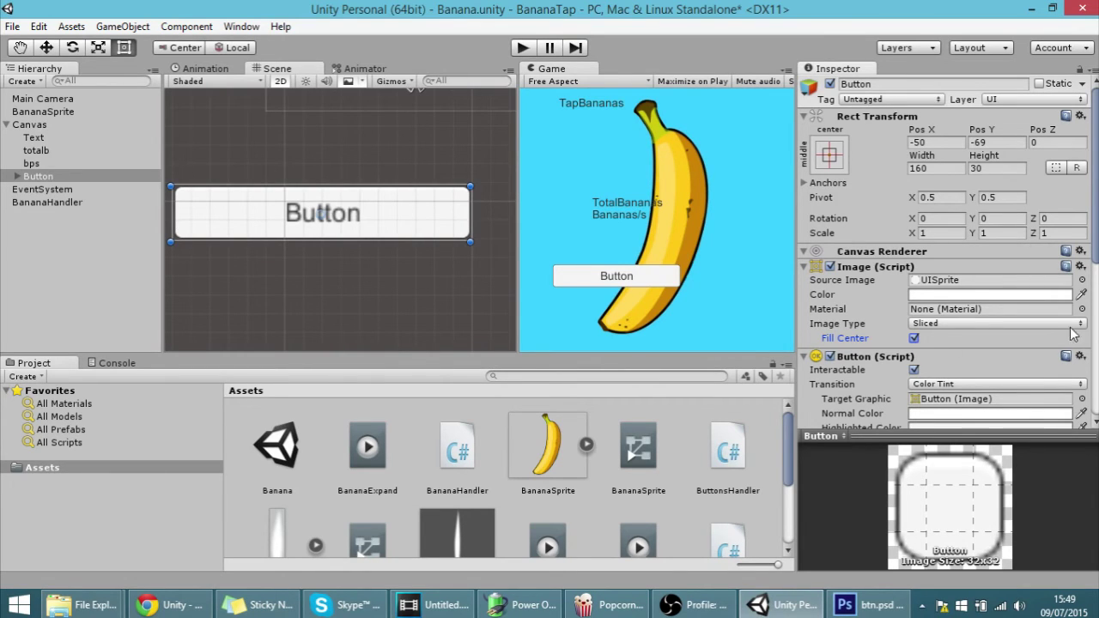
Open the Image component's documentation in the browser, examine the Image property table, and return to Unity.
click(1066, 267)
scroll(472, 390, down, 6)
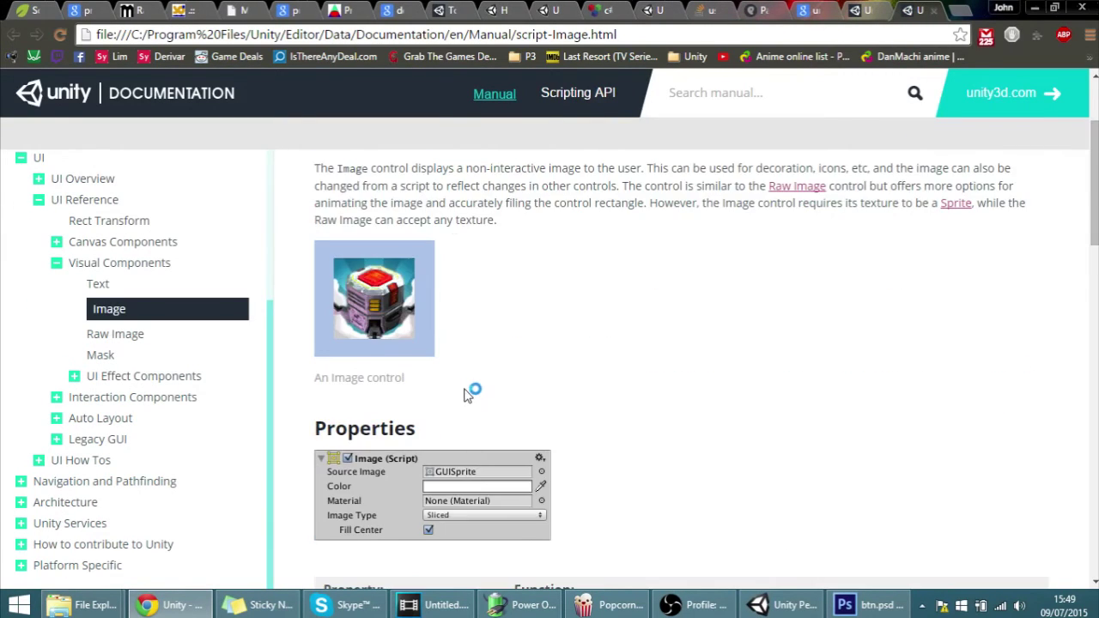
scroll(575, 403, down, 3)
scroll(583, 412, up, 1)
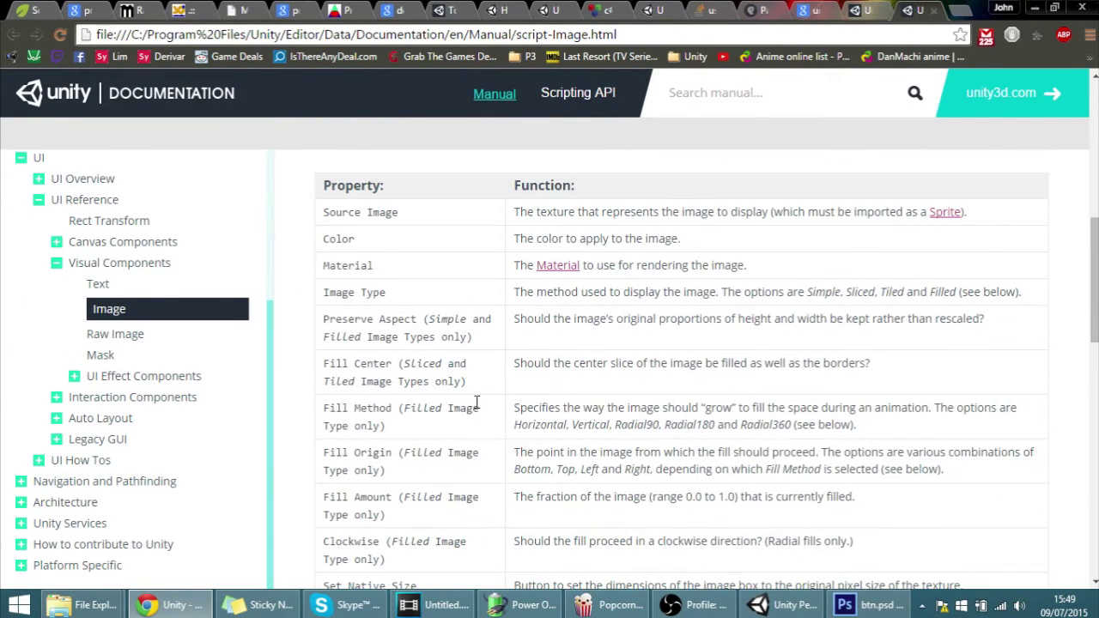
click(780, 605)
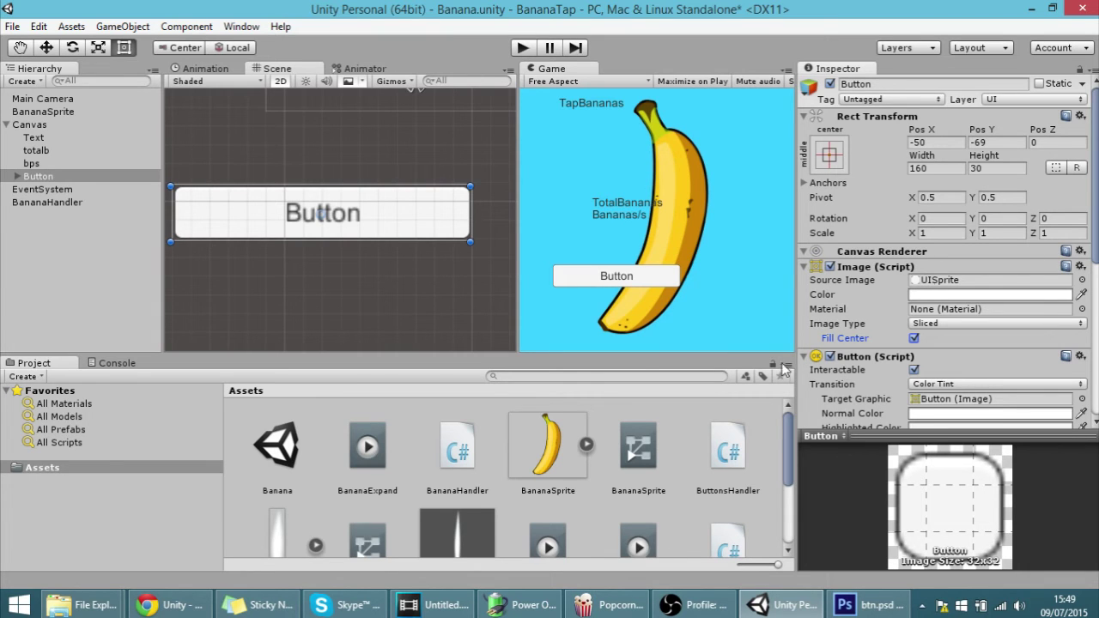
Import the btn PSD file from the STUFF folder into the project's Assets.
mouse_move(98, 602)
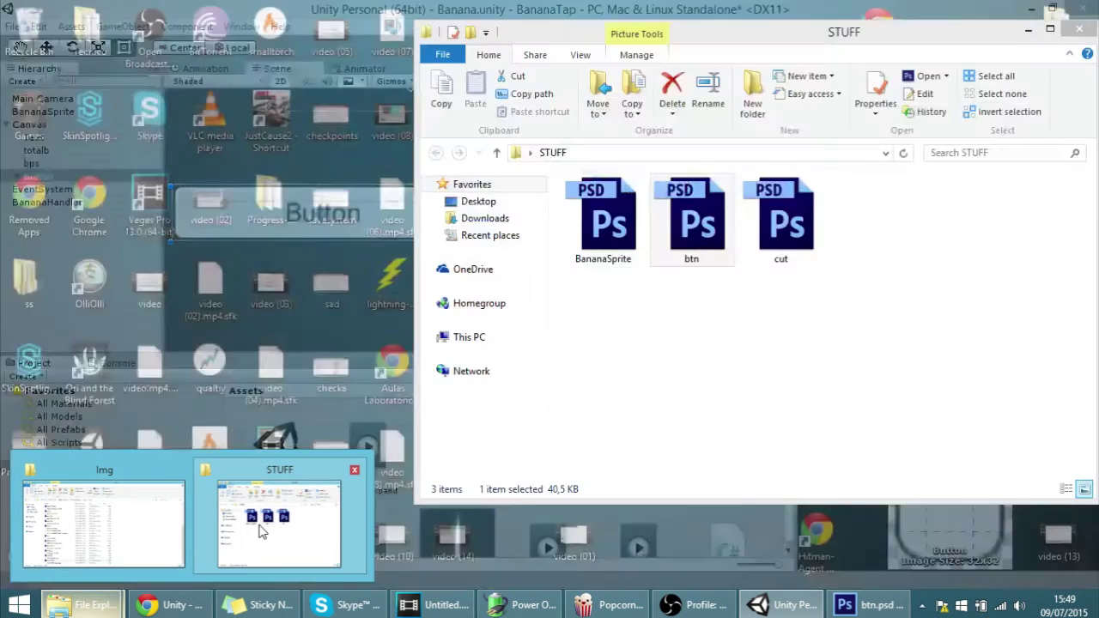
click(262, 530)
drag(697, 230, 675, 519)
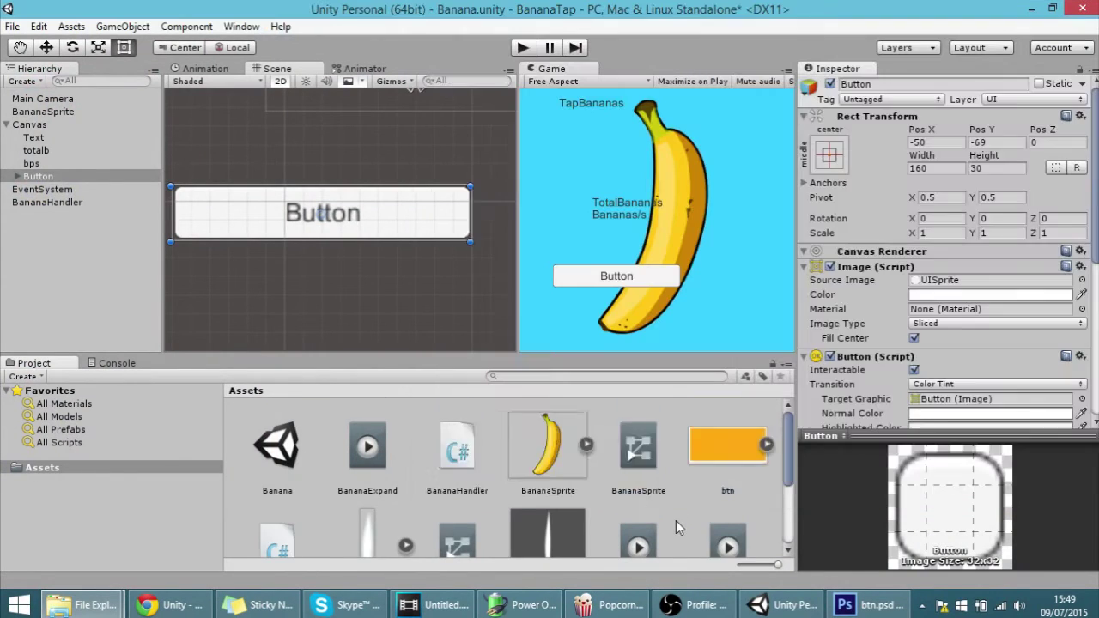
click(675, 520)
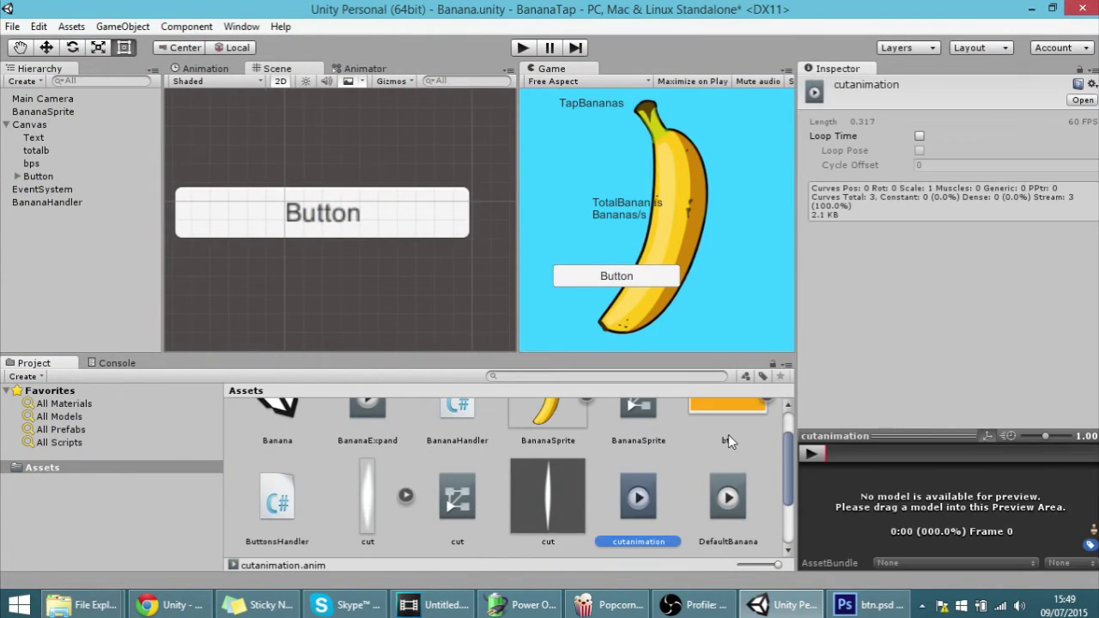
Set the source image of the Button's Image component to the btn sprite.
click(728, 434)
click(417, 211)
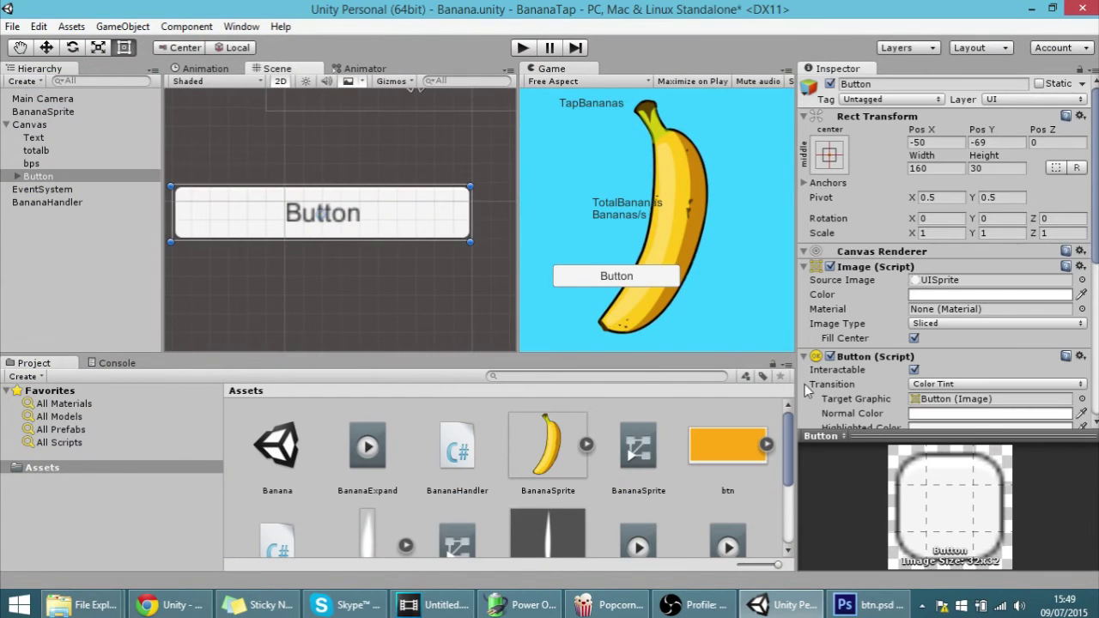
drag(743, 436, 996, 281)
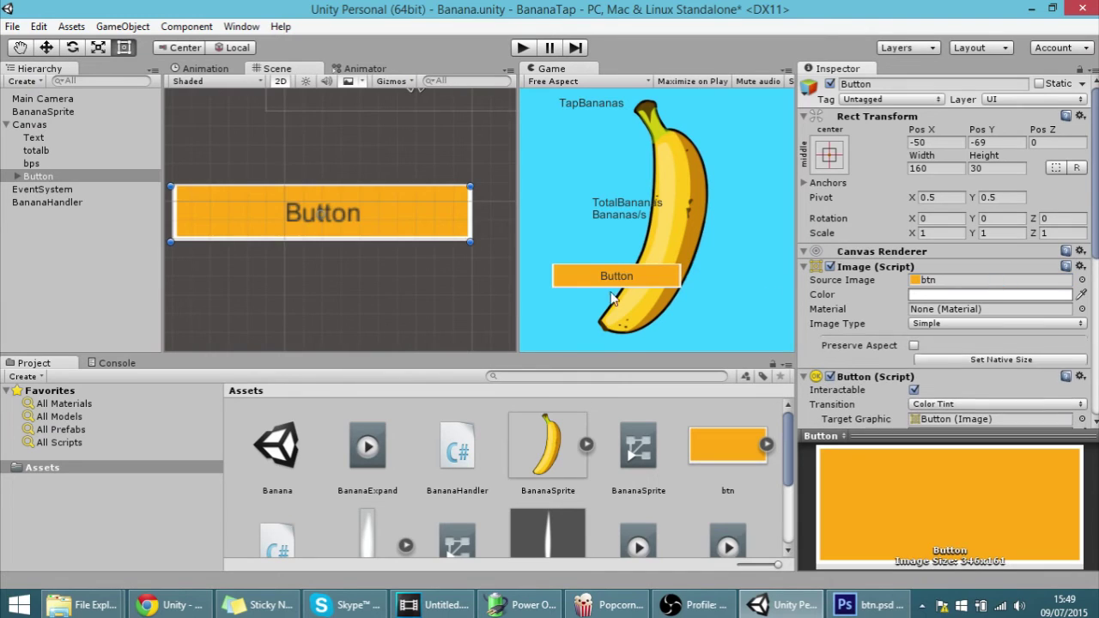
Stretch the Button's lower edge downward in the scene to a height of about 141.
scroll(282, 270, up, 1)
middle_drag(283, 270, 311, 220)
scroll(331, 206, down, 2)
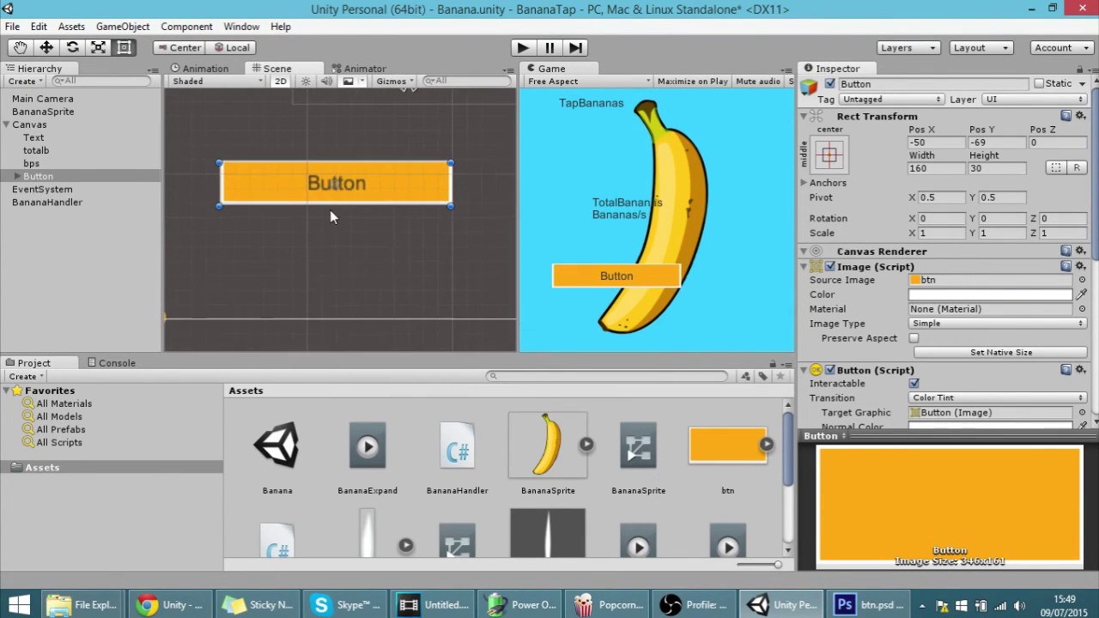
scroll(332, 209, down, 2)
scroll(333, 208, down, 1)
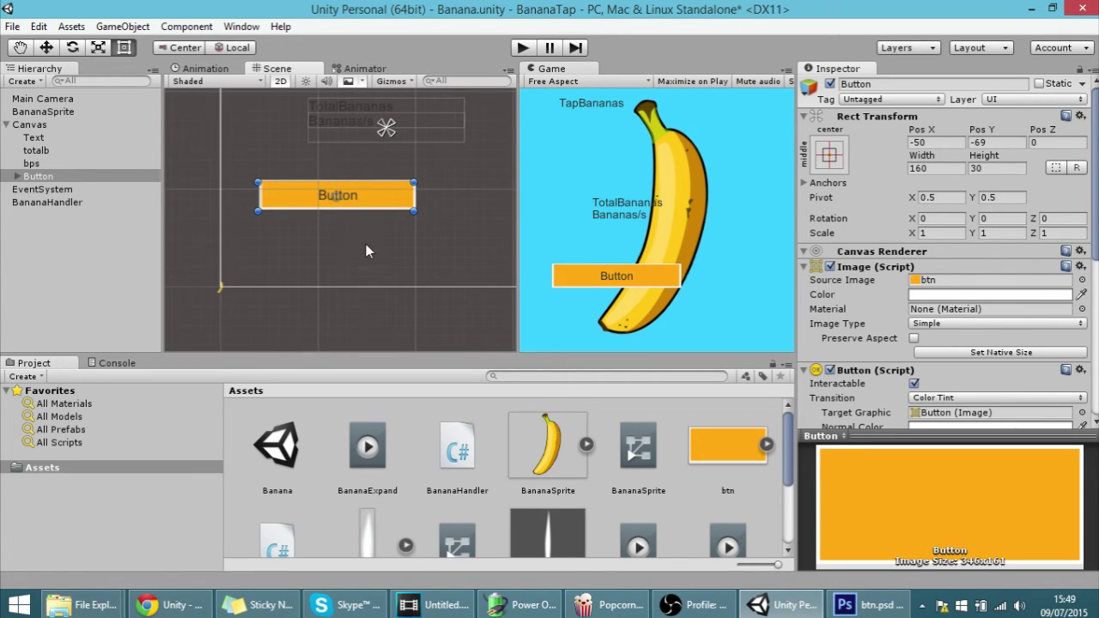
middle_drag(366, 245, 380, 228)
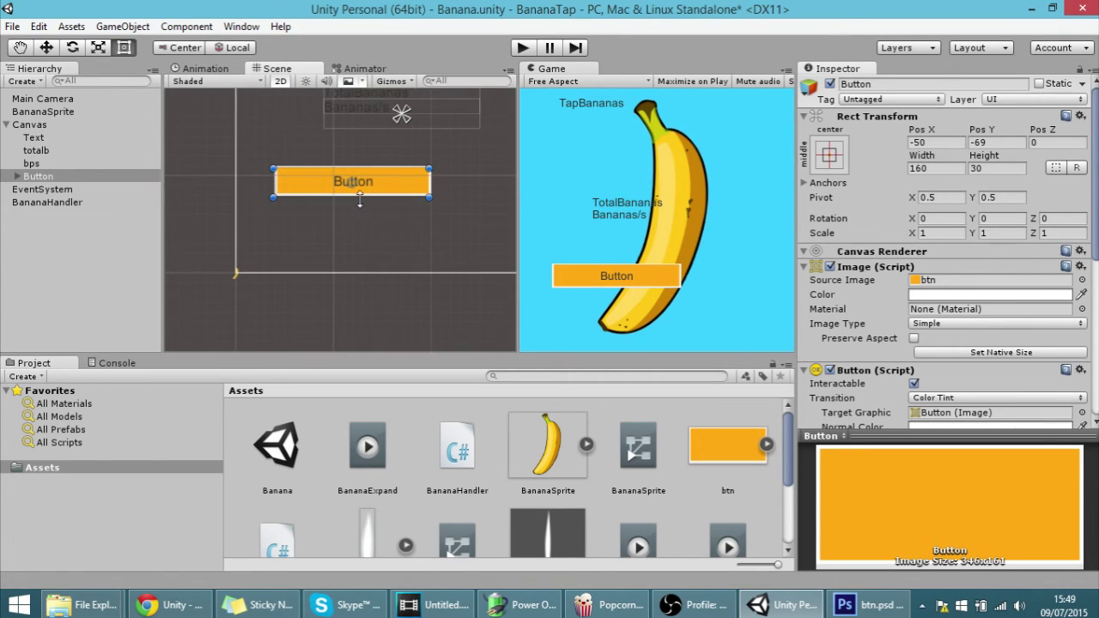
scroll(359, 198, down, 1)
drag(359, 196, 306, 292)
middle_drag(306, 292, 288, 210)
scroll(288, 210, up, 3)
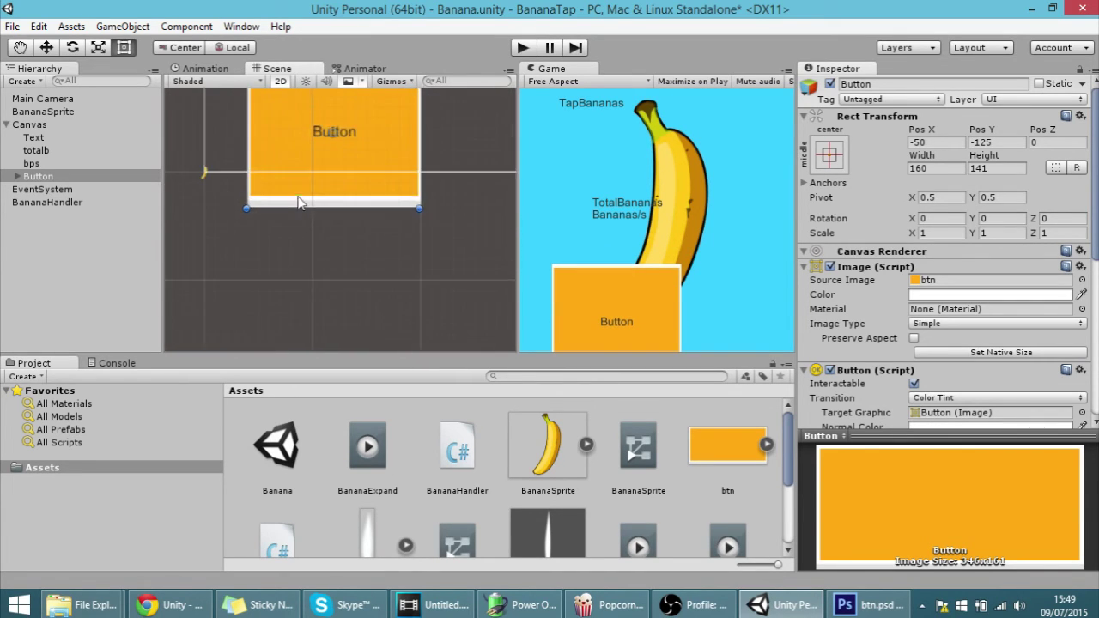
Adjust the Button's lower edge to reduce its height to about 89, keeping its width at 160.
scroll(328, 200, up, 2)
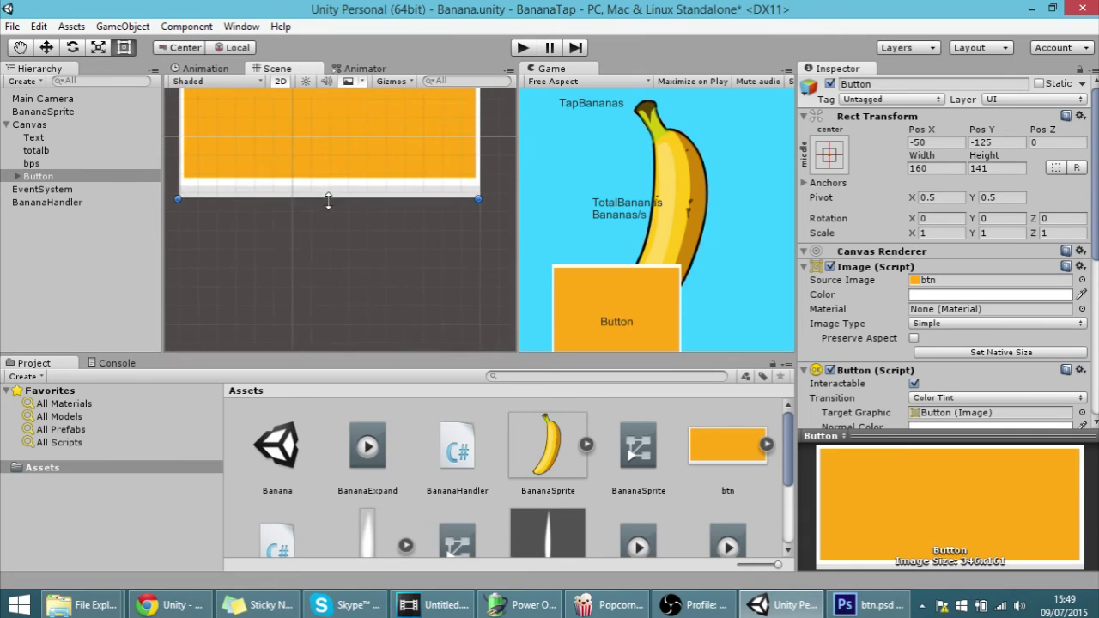
middle_drag(331, 182, 372, 282)
drag(374, 279, 409, 129)
scroll(405, 133, down, 2)
middle_drag(404, 137, 363, 245)
scroll(363, 245, up, 2)
drag(362, 251, 323, 313)
scroll(324, 273, down, 1)
scroll(322, 263, down, 1)
middle_drag(323, 313, 360, 154)
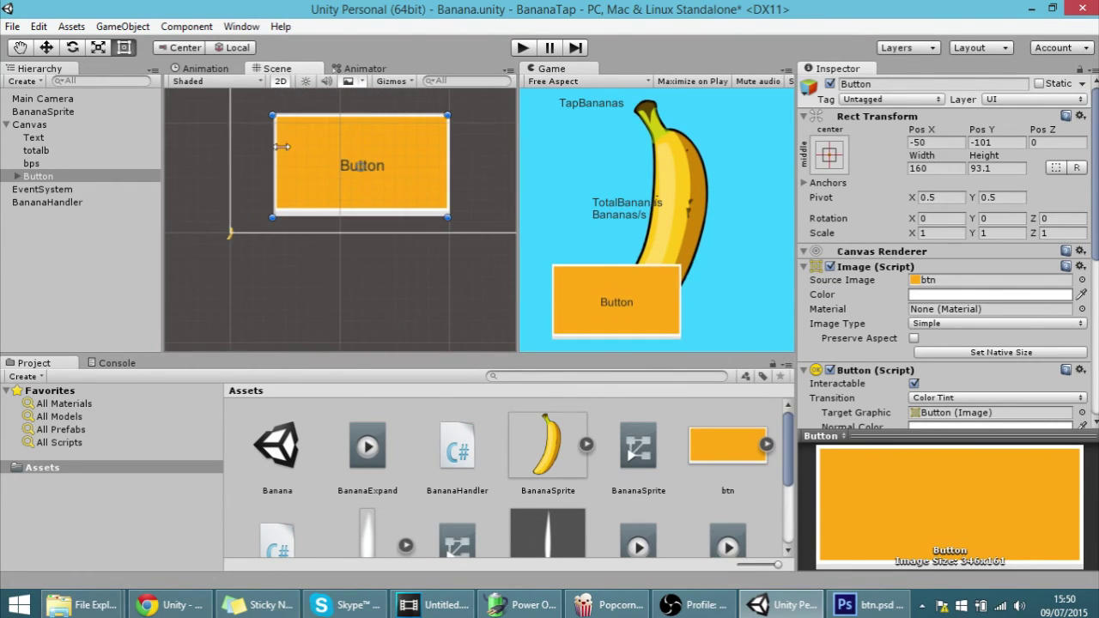
mouse_move(356, 210)
mouse_down()
mouse_move(359, 302)
mouse_move(350, 310)
mouse_move(378, 258)
mouse_move(380, 307)
mouse_move(390, 198)
mouse_move(398, 235)
mouse_move(386, 136)
mouse_move(341, 138)
mouse_move(350, 212)
mouse_up()
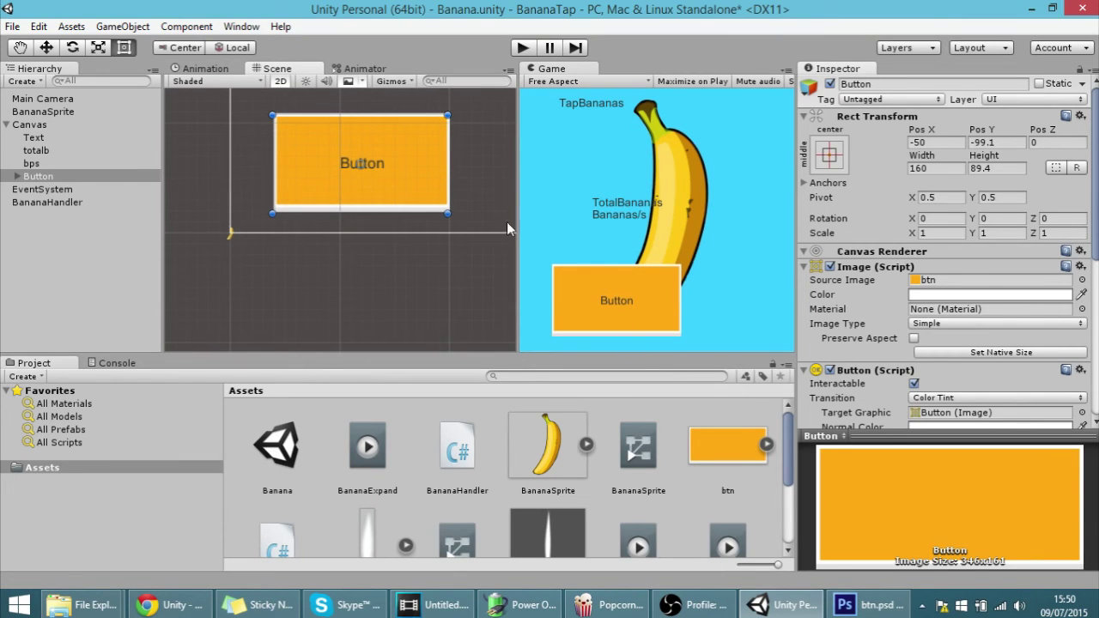
Open the btn sprite in the Sprite Editor and set its borders to left 5, top 5, right 5 and bottom 12.
click(717, 429)
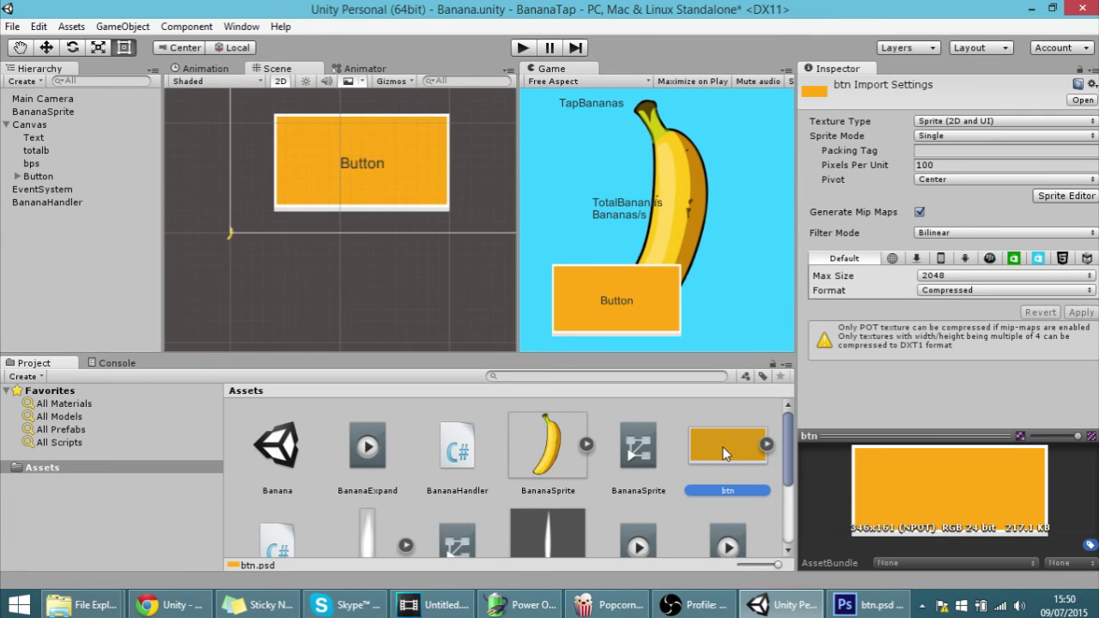
click(1063, 196)
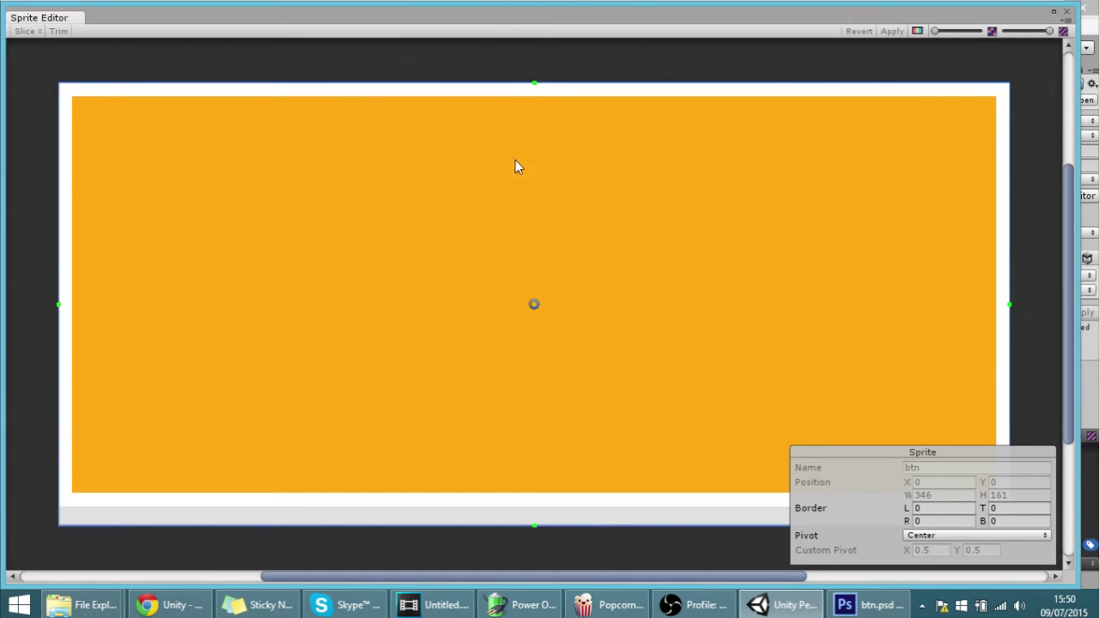
drag(534, 83, 546, 97)
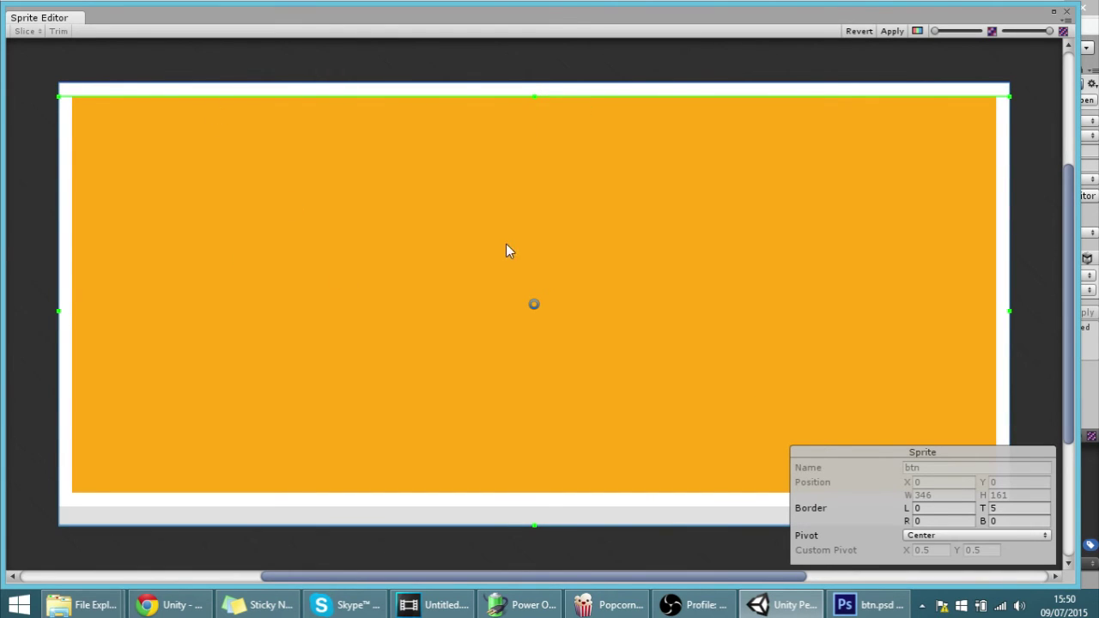
drag(59, 312, 73, 313)
drag(540, 524, 541, 492)
drag(1009, 295, 996, 290)
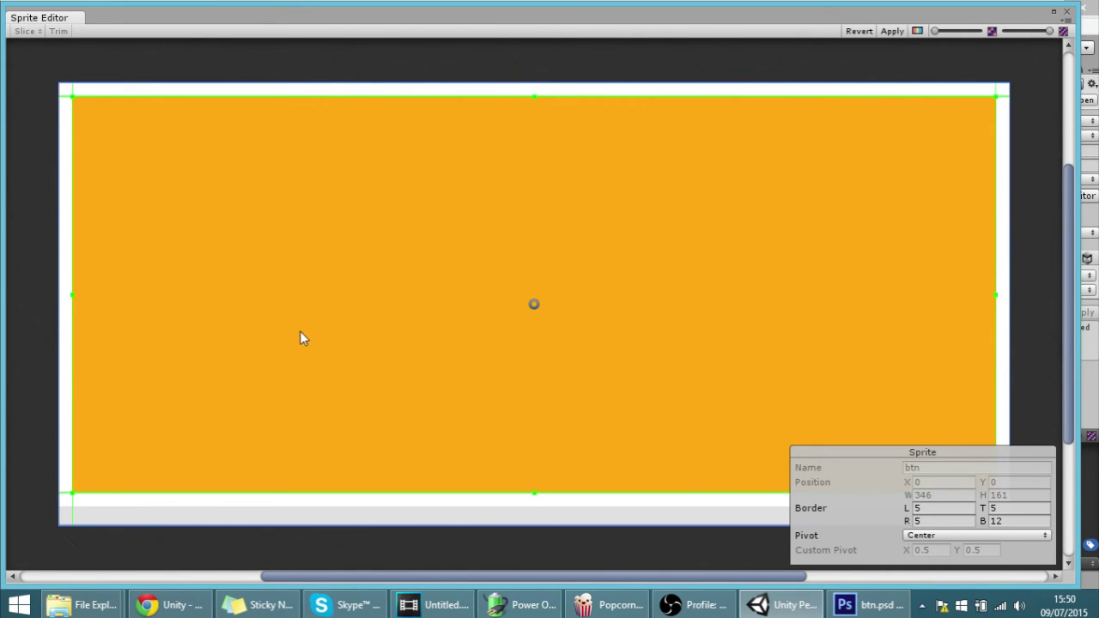
Inspect the border lines around the btn sprite, apply the changes and close the Sprite Editor.
middle_drag(118, 170, 214, 270)
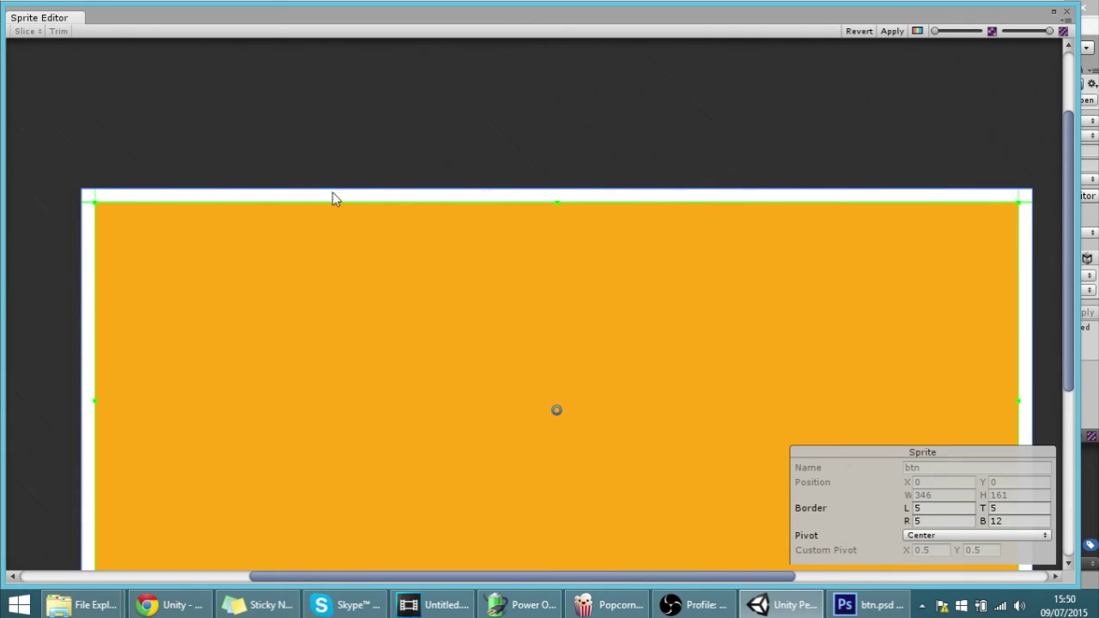
middle_drag(659, 217, 530, 142)
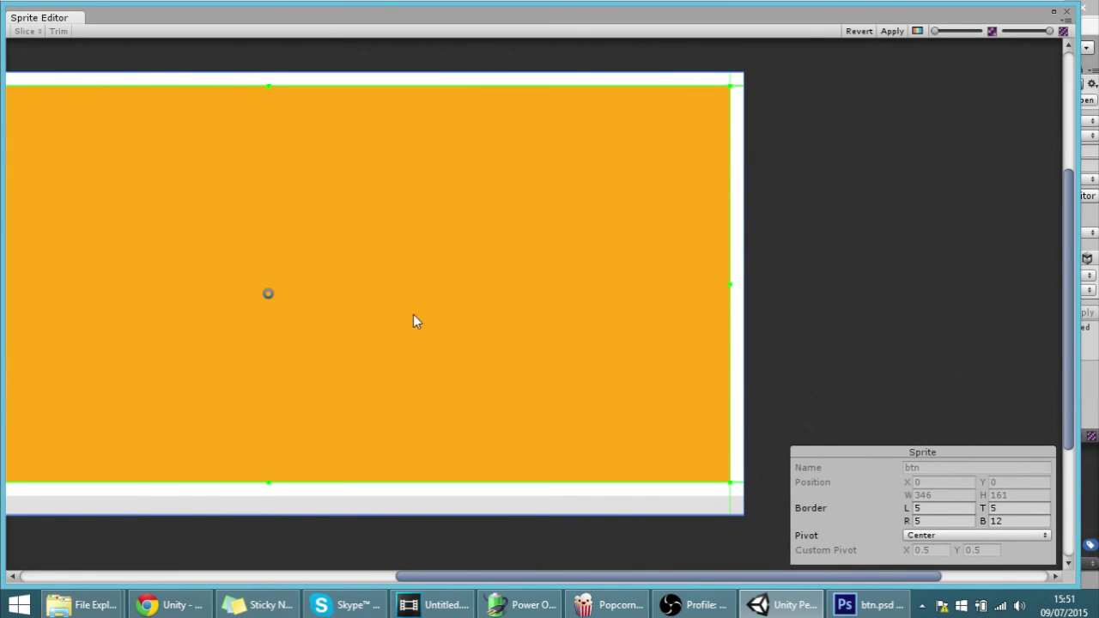
middle_drag(413, 321, 636, 263)
middle_drag(615, 371, 247, 238)
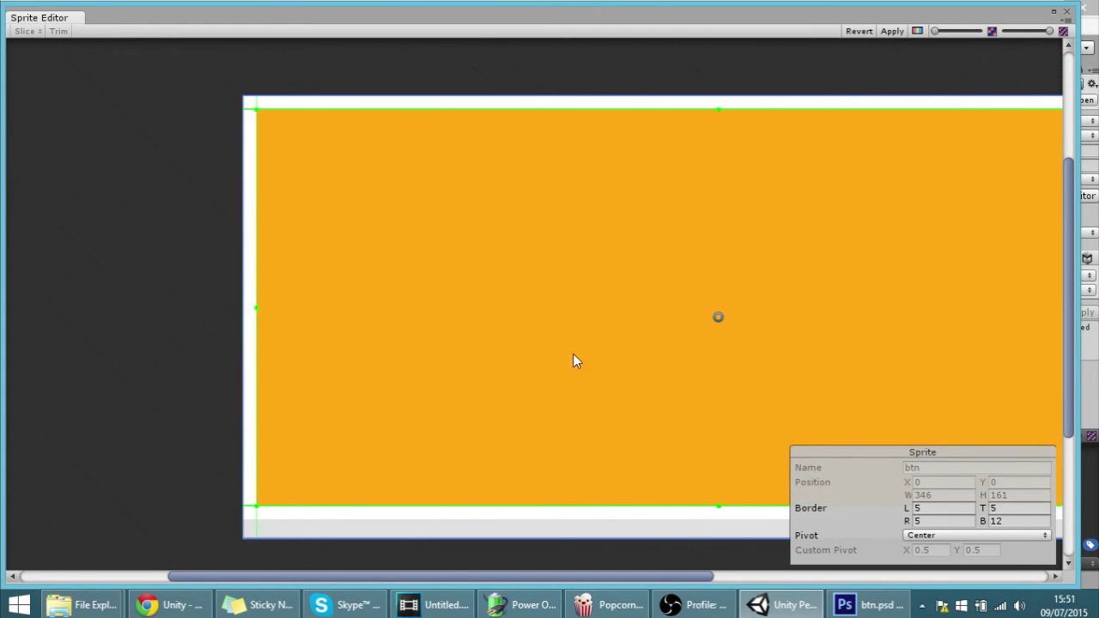
middle_drag(637, 275, 477, 175)
middle_drag(486, 179, 484, 263)
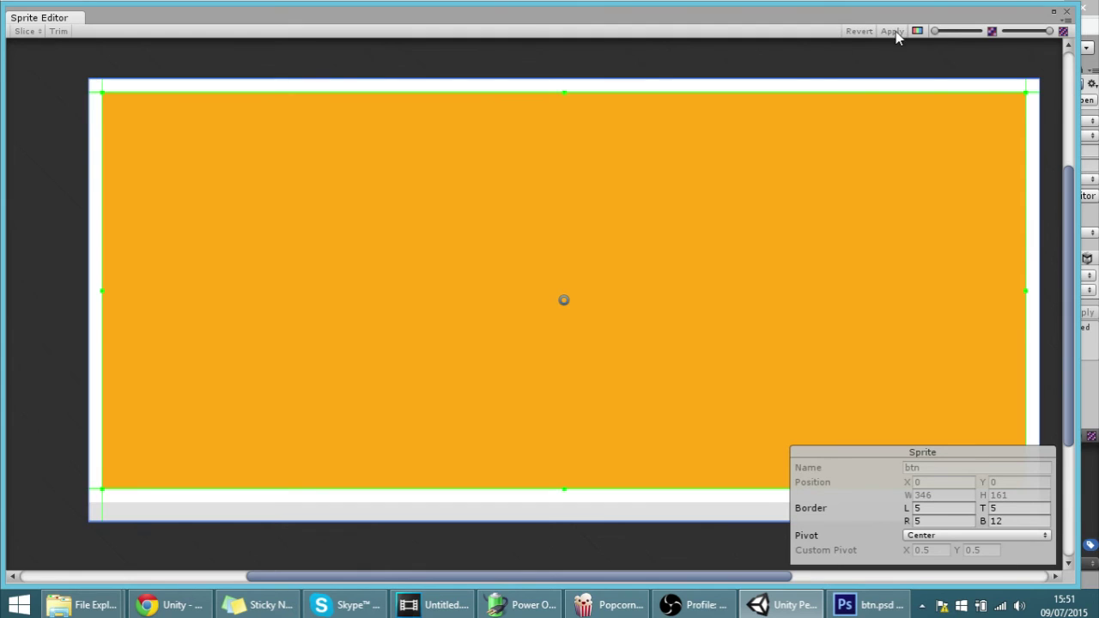
click(1064, 15)
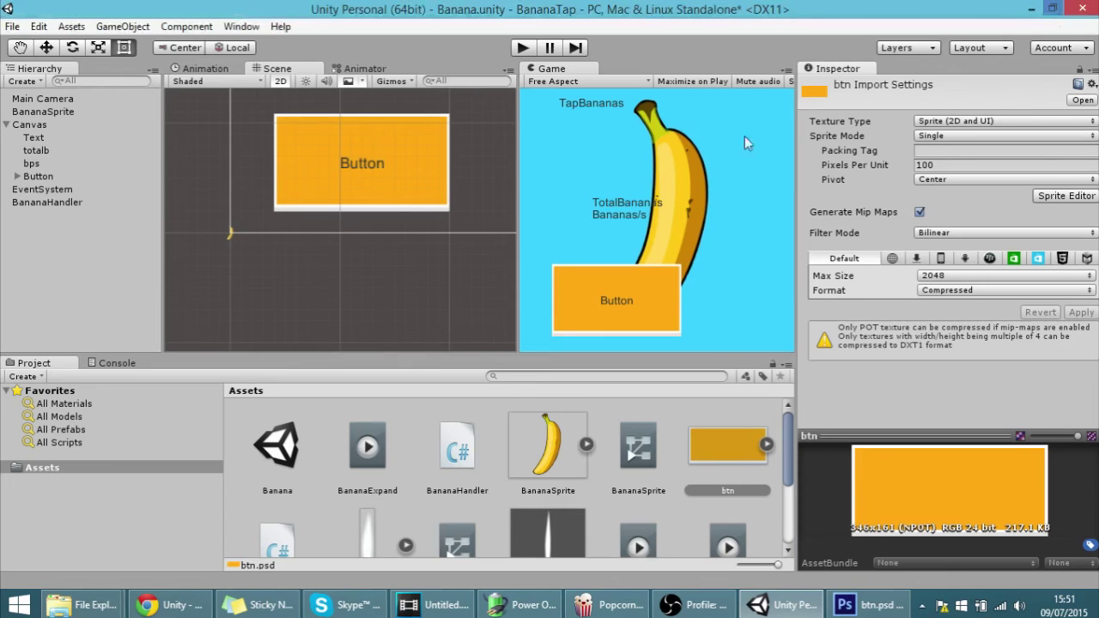
Refresh the Button's source image by switching it to the cut sprite and back to btn.
click(391, 195)
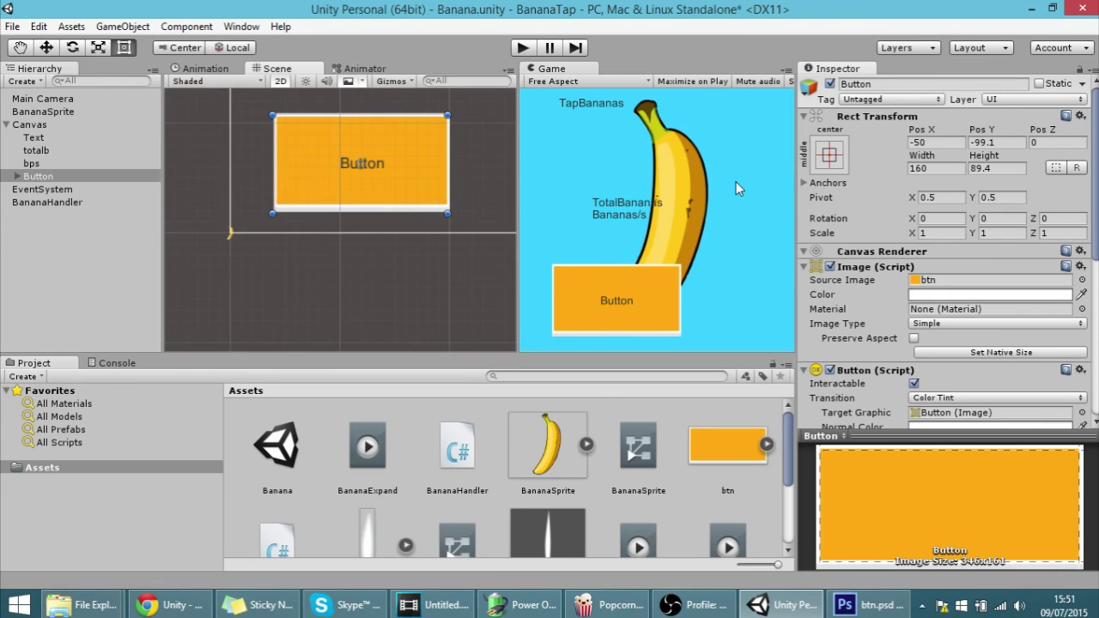
click(929, 282)
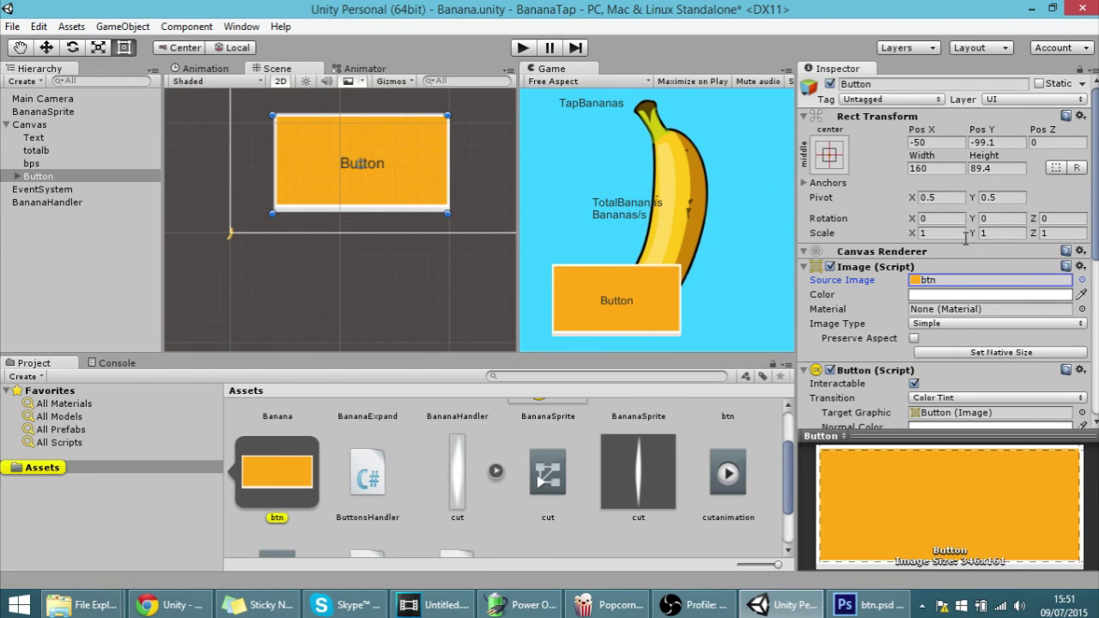
click(1081, 280)
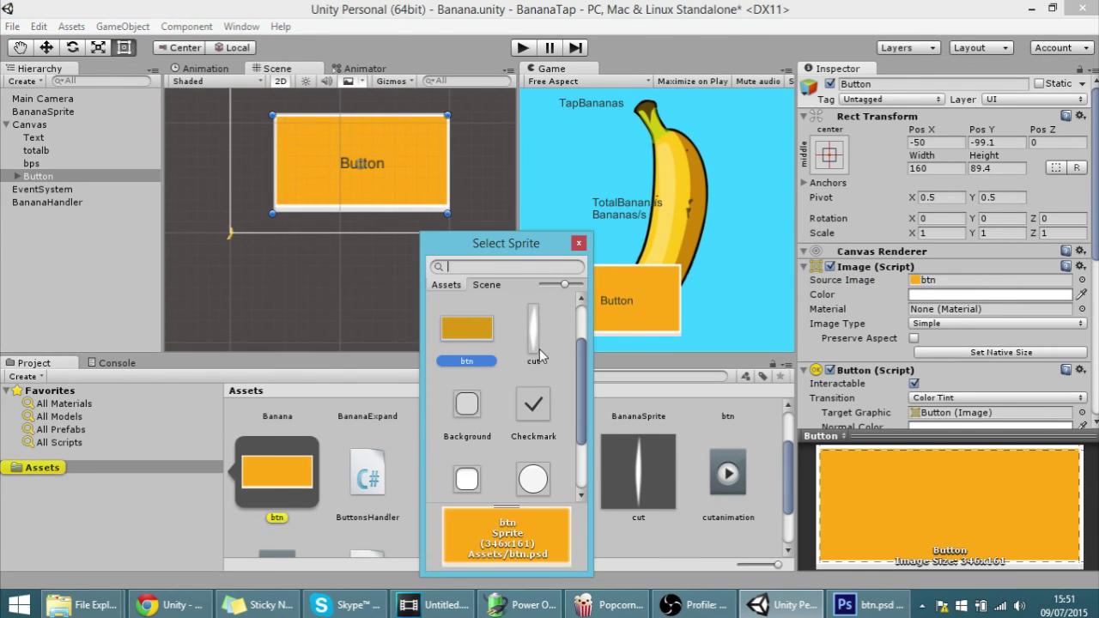
click(533, 331)
click(472, 330)
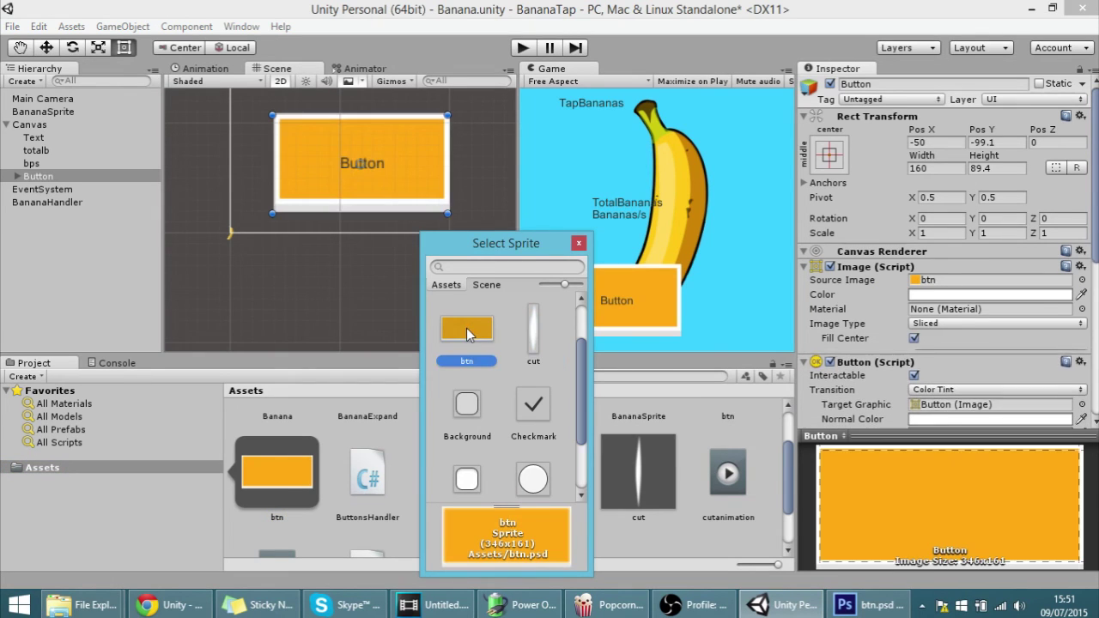
click(579, 244)
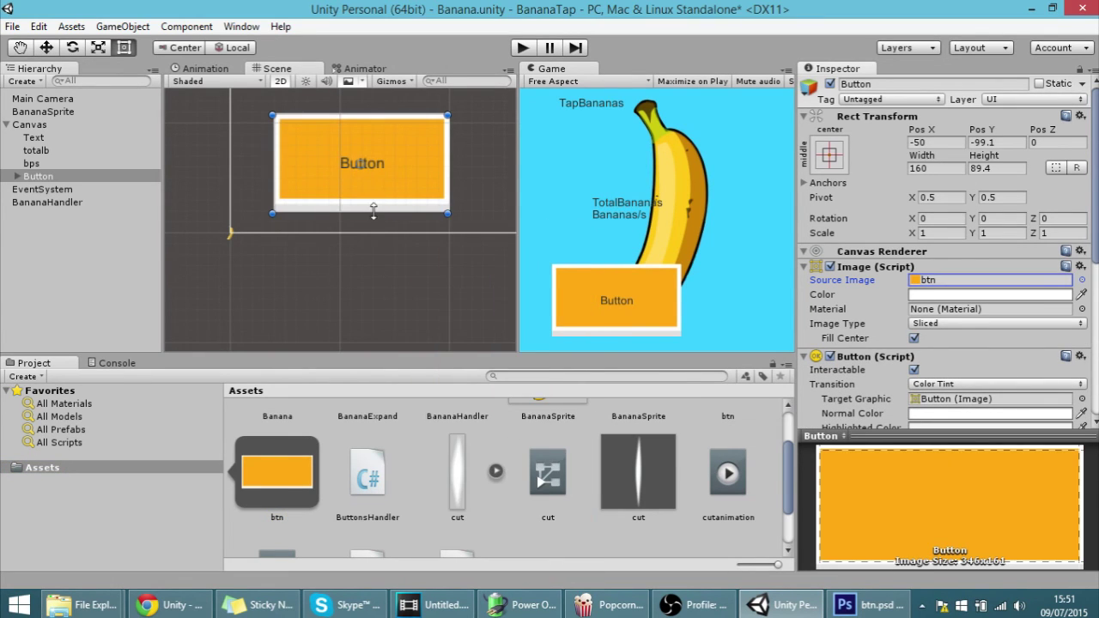
Enlarge the Button to about 200 wide and 144 high by moving its edges in the scene.
scroll(373, 213, down, 1)
drag(373, 213, 426, 265)
drag(431, 196, 434, 155)
Try the Sprite Swap transition on the Button and restore Color Tint.
scroll(914, 269, down, 2)
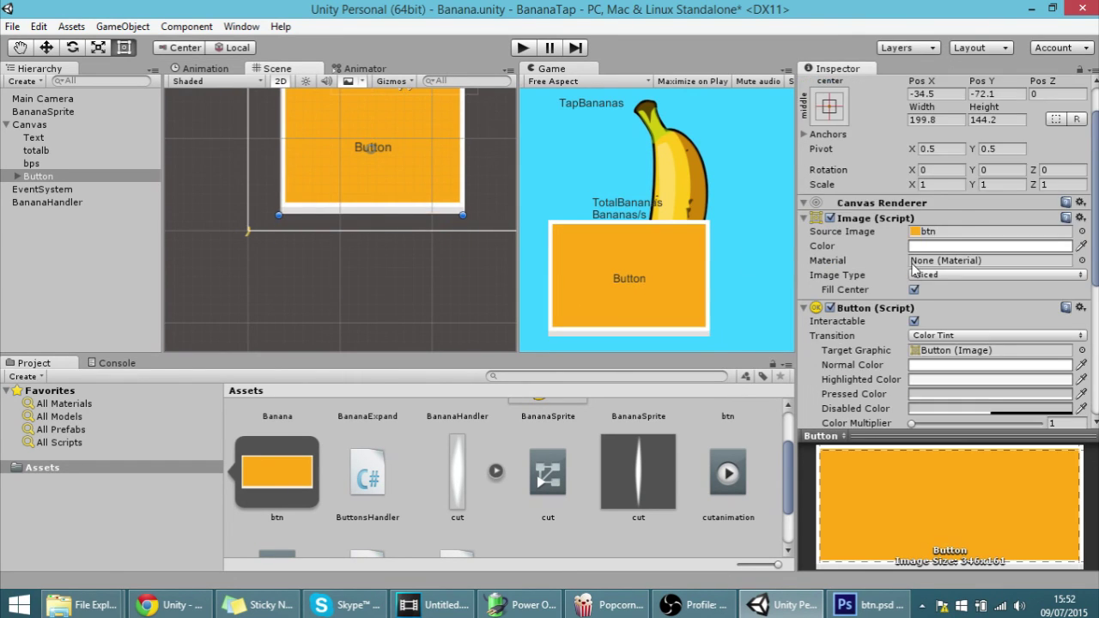
scroll(914, 269, down, 2)
click(942, 288)
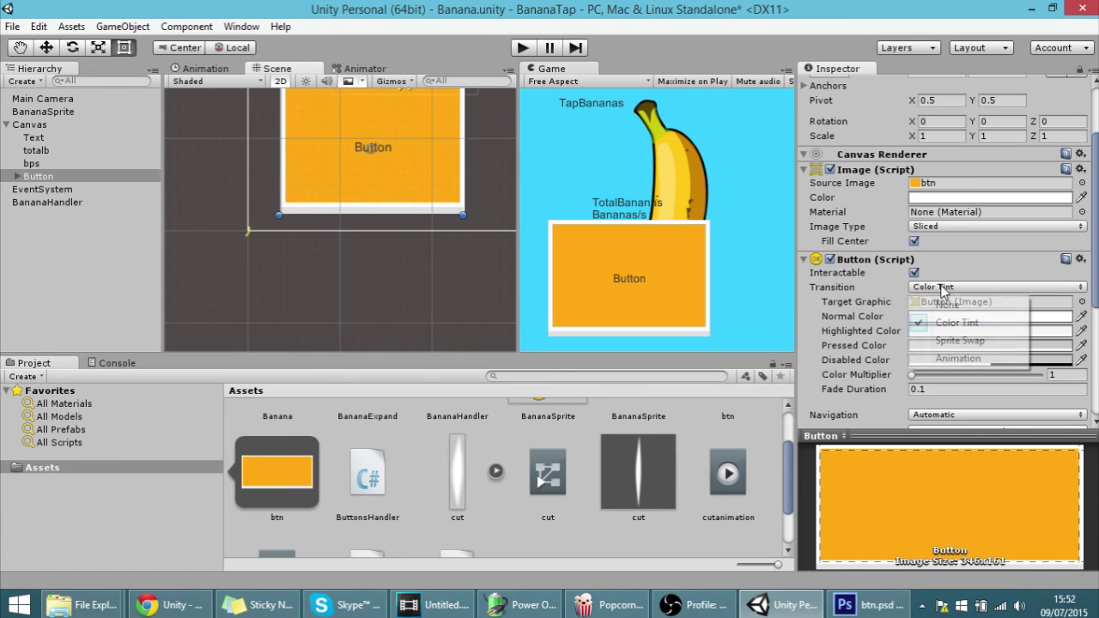
click(947, 341)
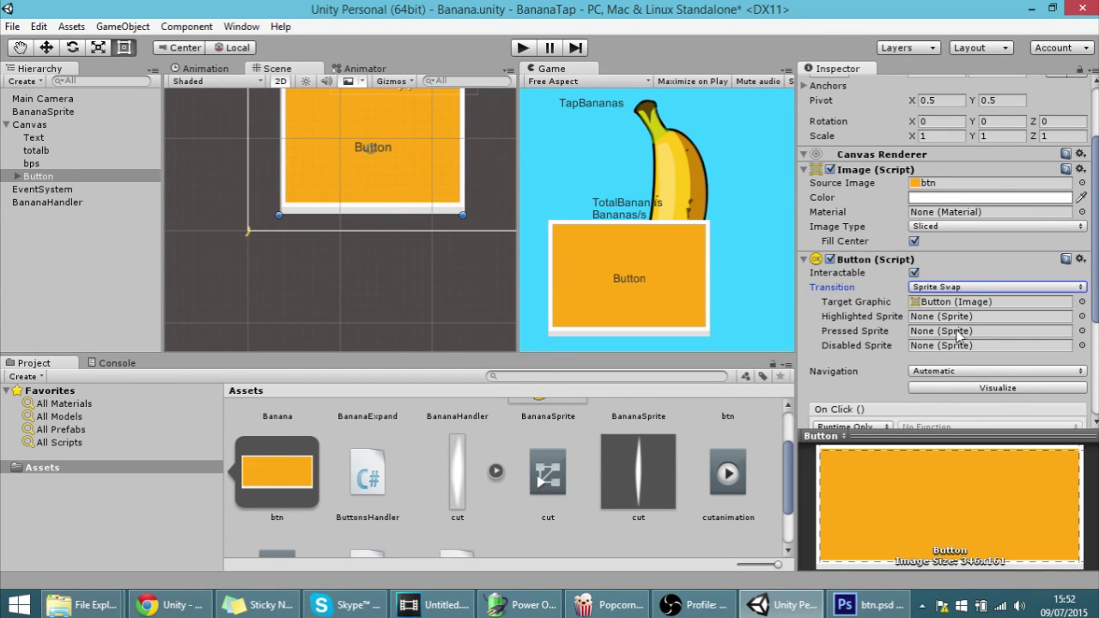
click(960, 290)
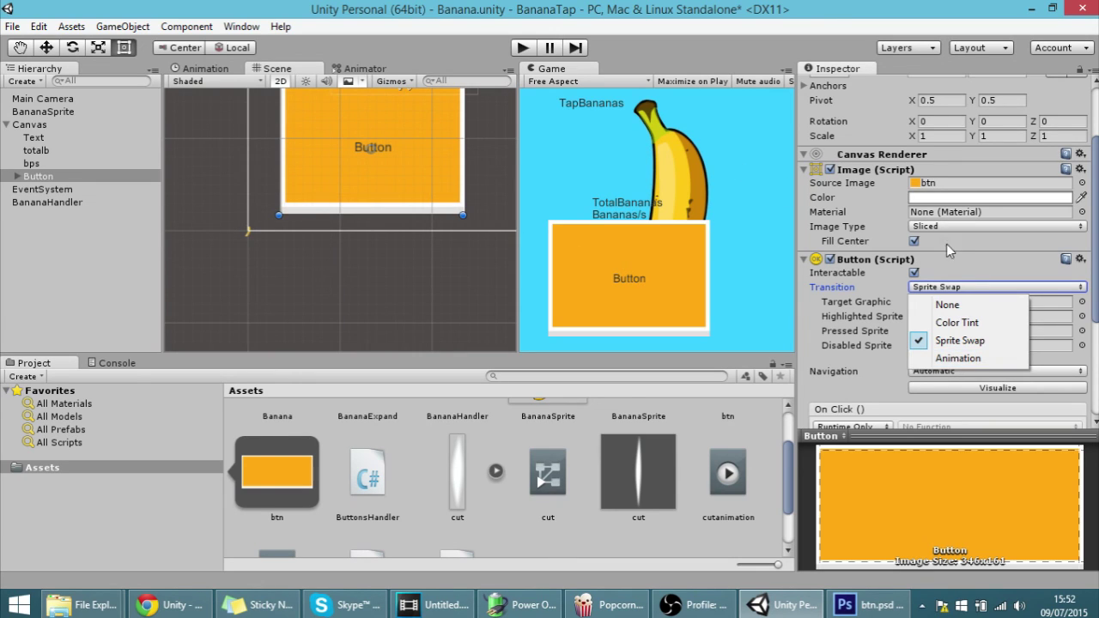
click(941, 331)
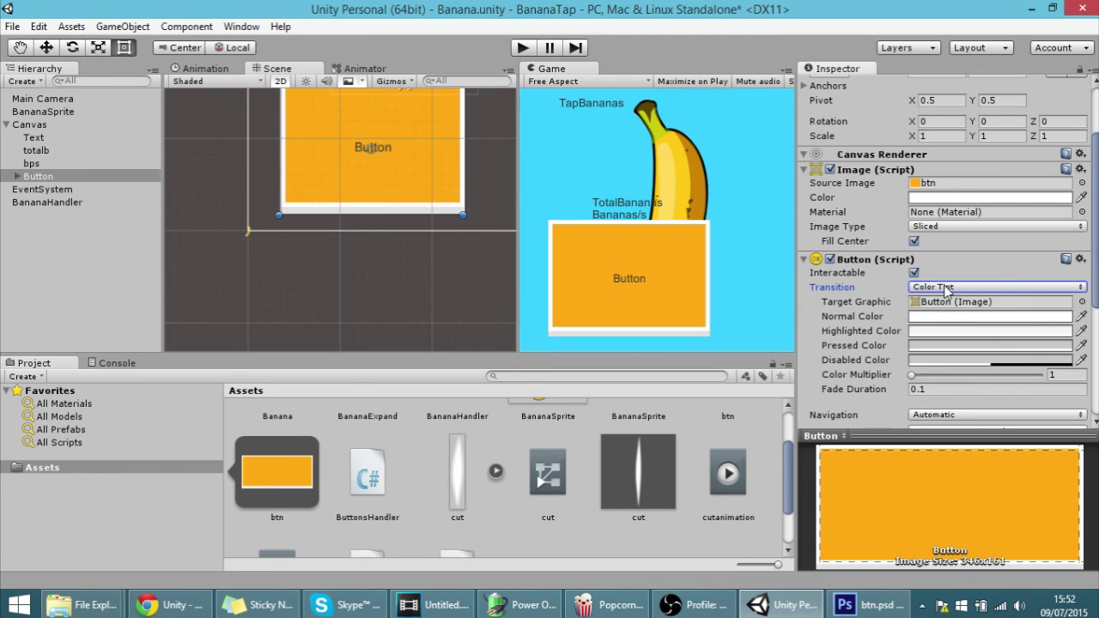
scroll(884, 262, down, 1)
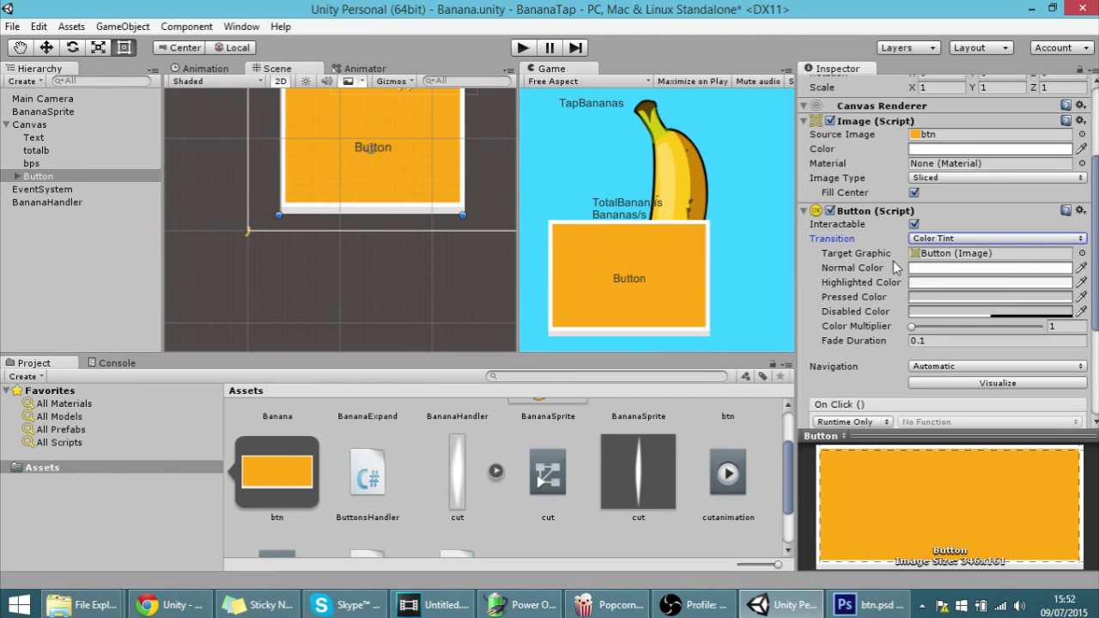
scroll(894, 275, down, 1)
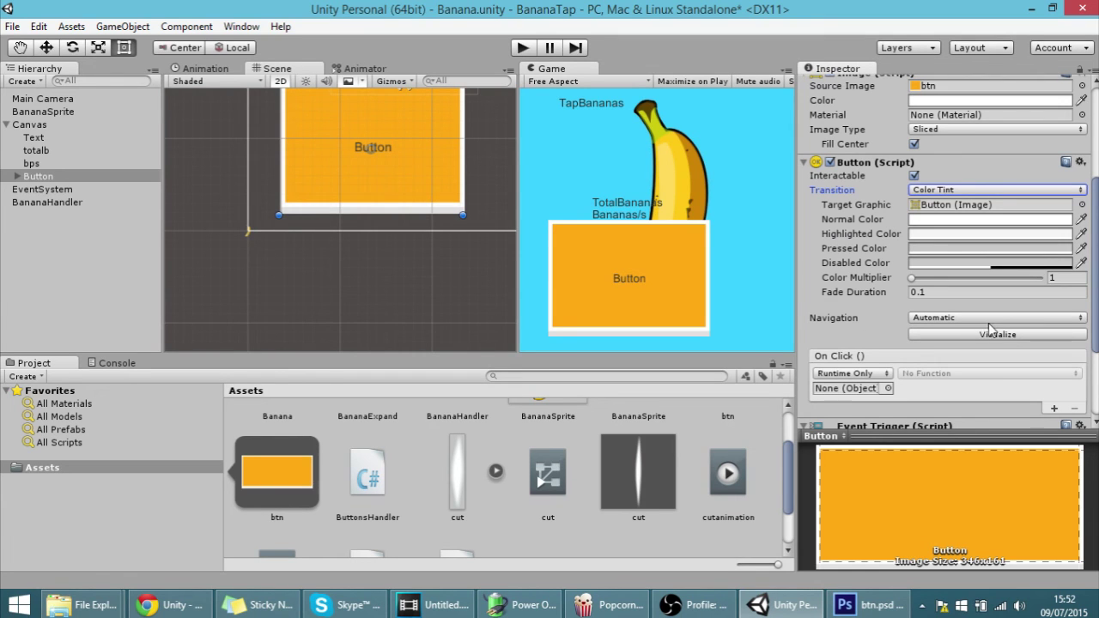
Switch to Chrome, move the keyboard focus through the Google results for unity, and return to Unity.
click(170, 515)
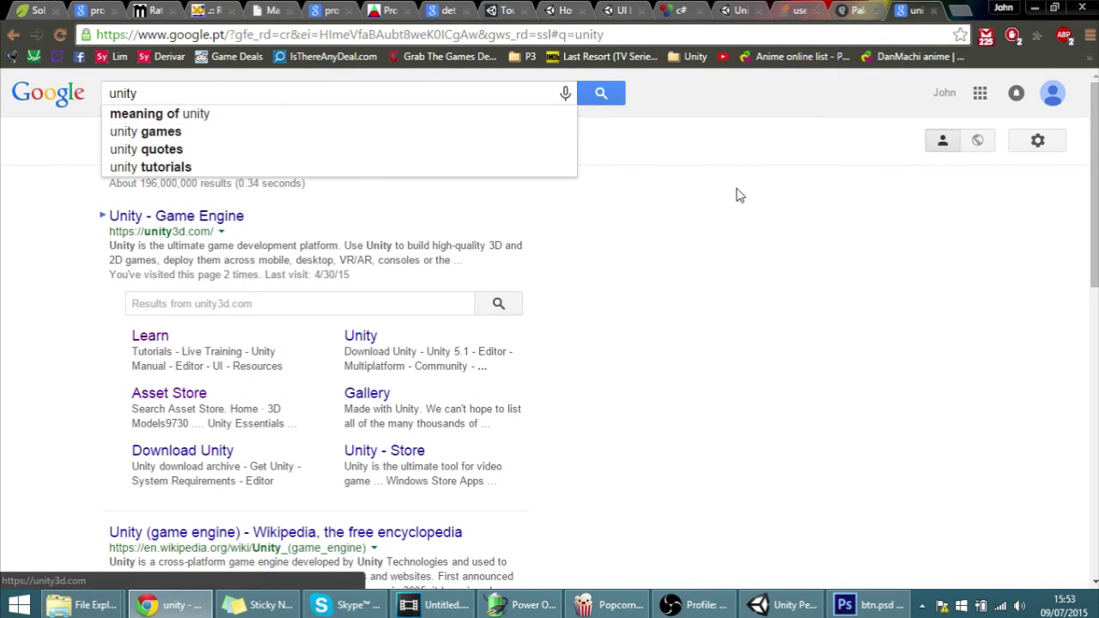
key(Tab)
key(Tab)
key(Tab)
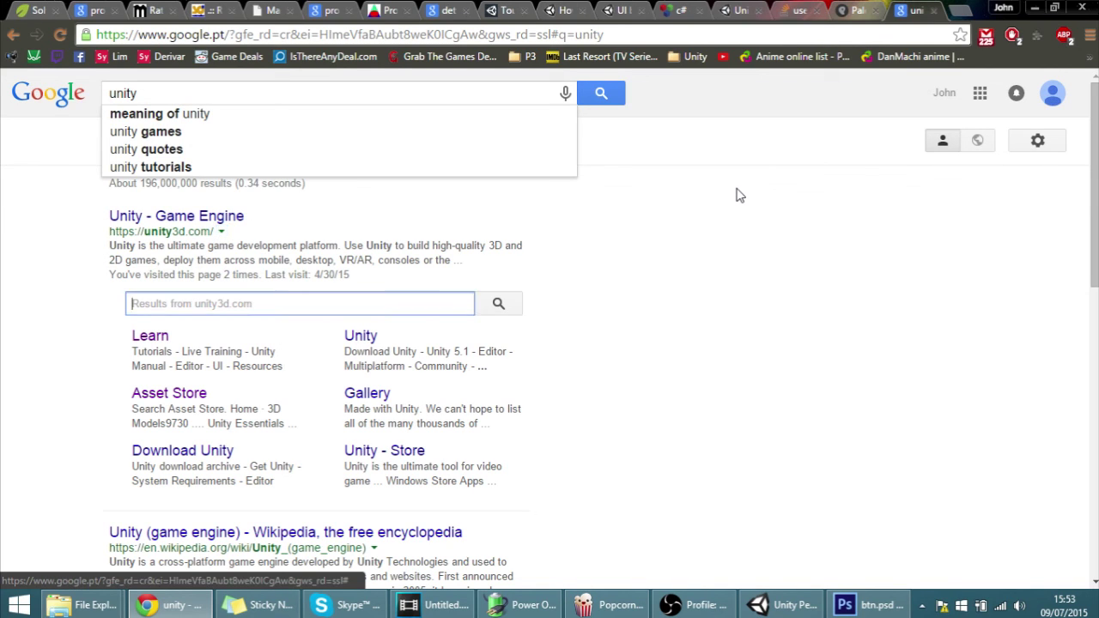
key(Tab)
key(Tab)
key(Tab)
key(Tab)
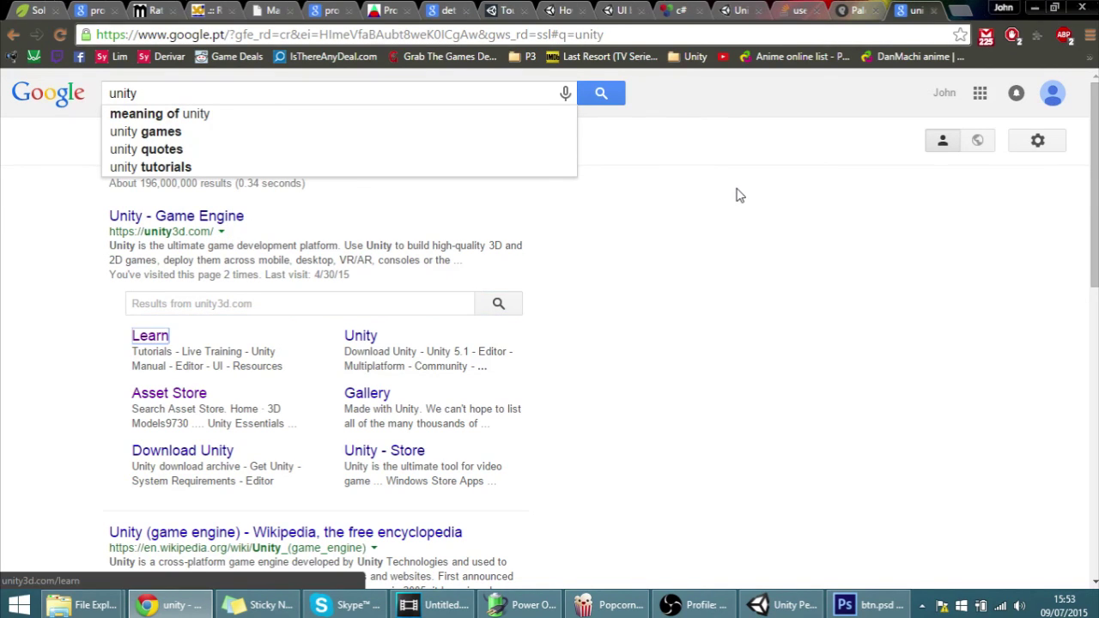
key(Tab)
key(Tab)
key(Tab)
key(Tab)
key(Tab)
key(Tab)
key(Tab)
key(Tab)
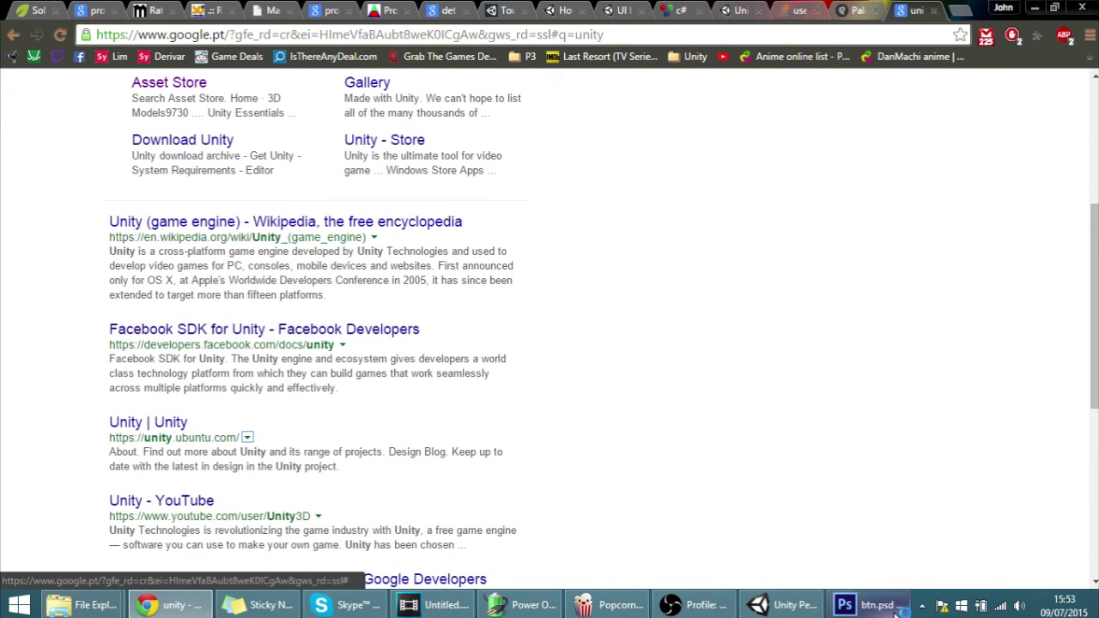
click(785, 604)
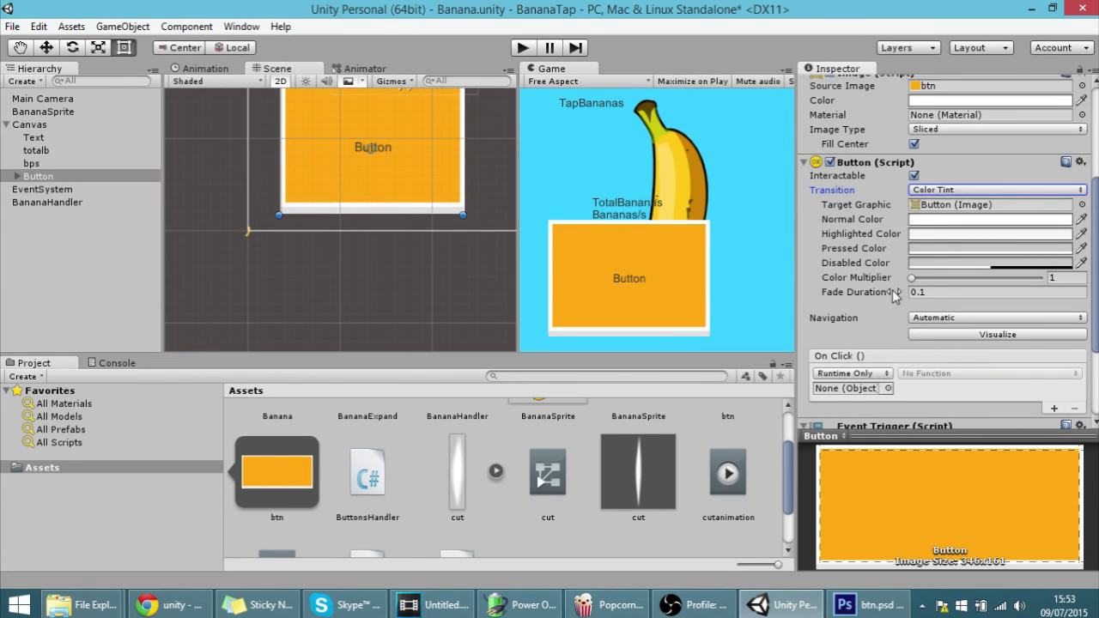
Expand the Button in the hierarchy and inspect its child Text and the bps text object.
scroll(892, 289, down, 2)
scroll(995, 288, up, 1)
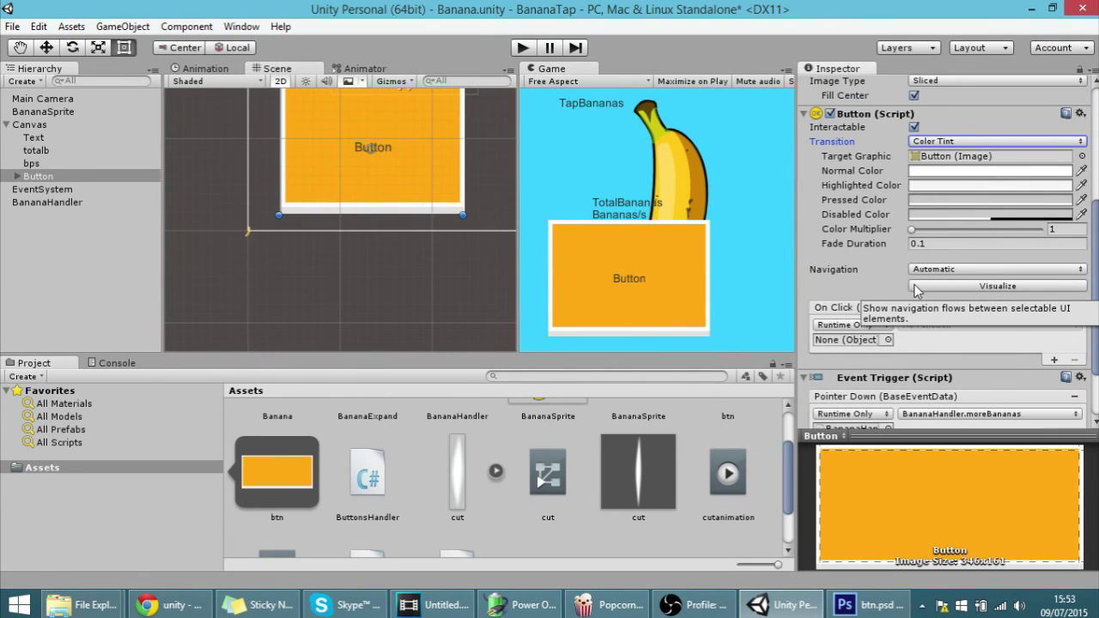
click(16, 176)
click(45, 189)
click(31, 163)
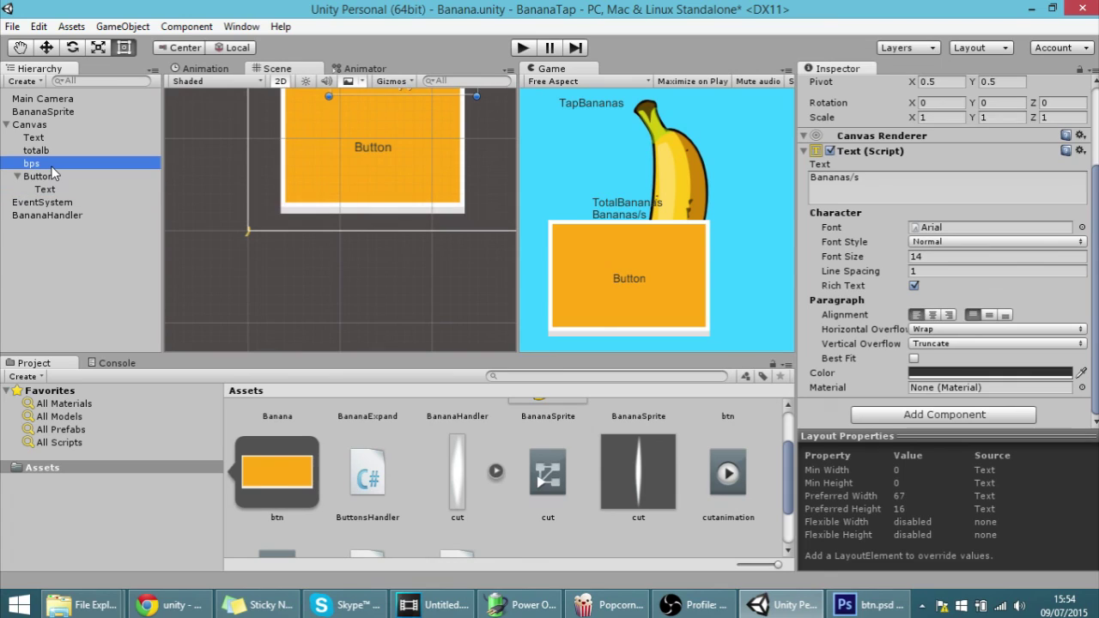